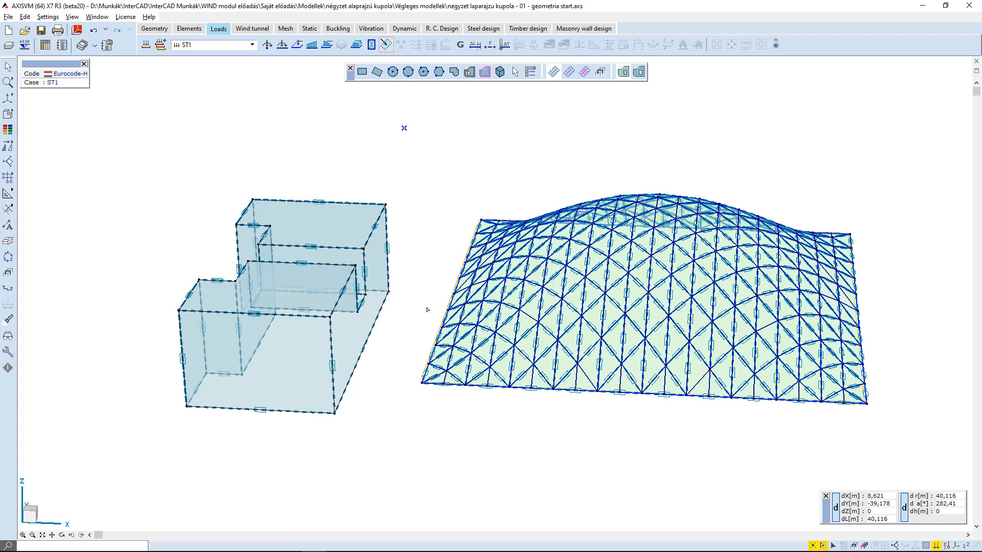
Create the simulated wind load case CFD1 with custom wind directions 0;90;180;270.
{"action": "left_click", "coordinate": [431, 45]}
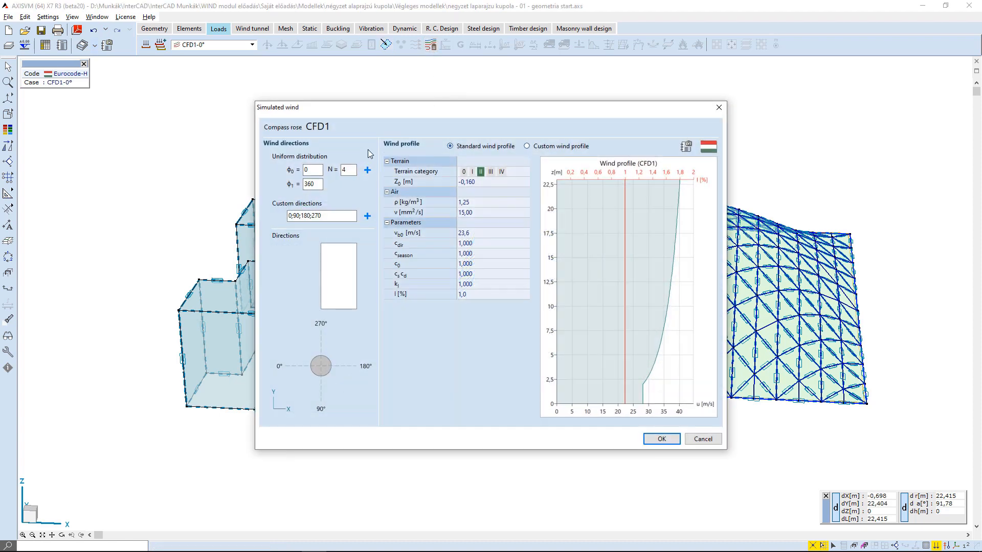
{"action": "left_click", "coordinate": [368, 216]}
{"action": "left_click", "coordinate": [662, 439]}
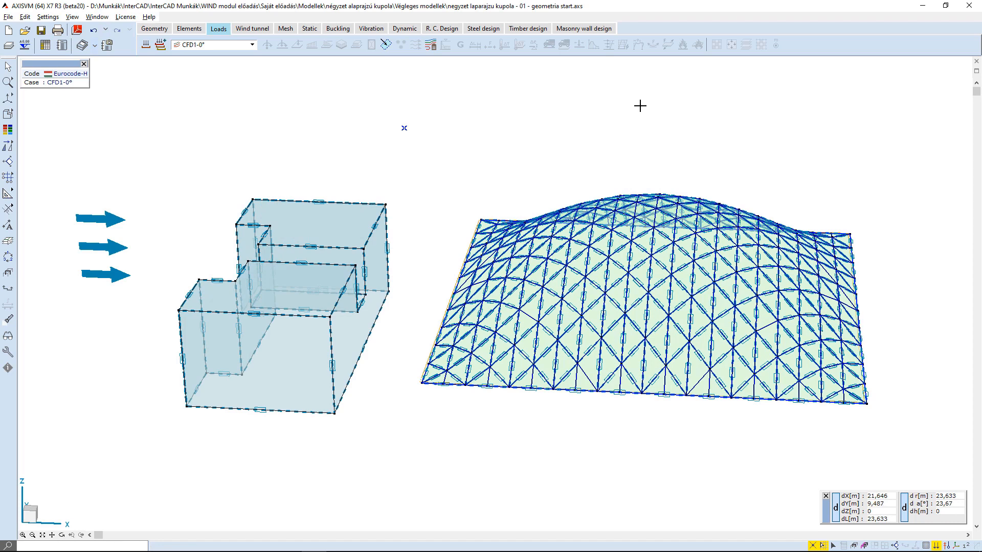
Open the wind tunnel for load case CFD1-0°, review its mesh and solution control settings, and start the analysis.
{"action": "left_click", "coordinate": [252, 29]}
{"action": "left_click", "coordinate": [146, 45]}
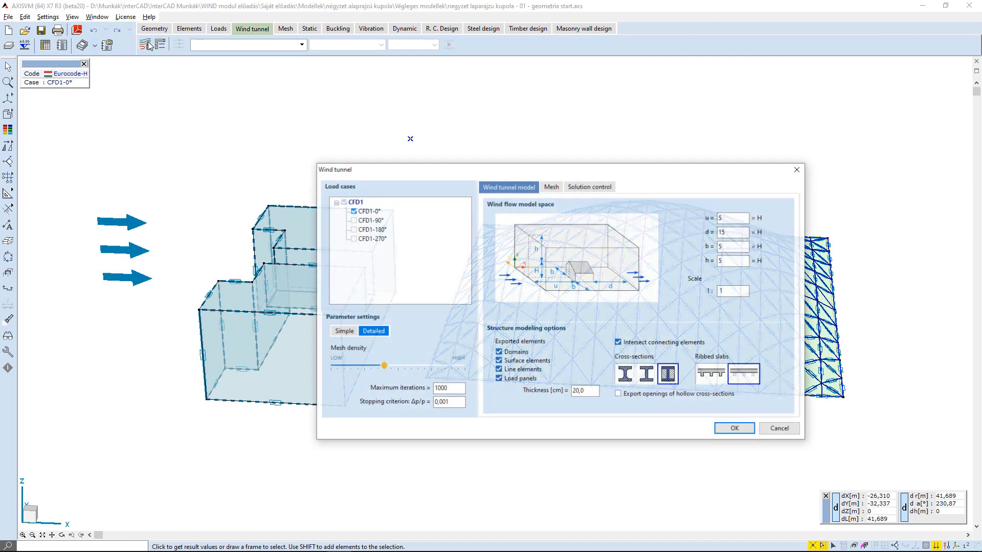
{"action": "left_click", "coordinate": [552, 187]}
{"action": "left_click", "coordinate": [583, 189]}
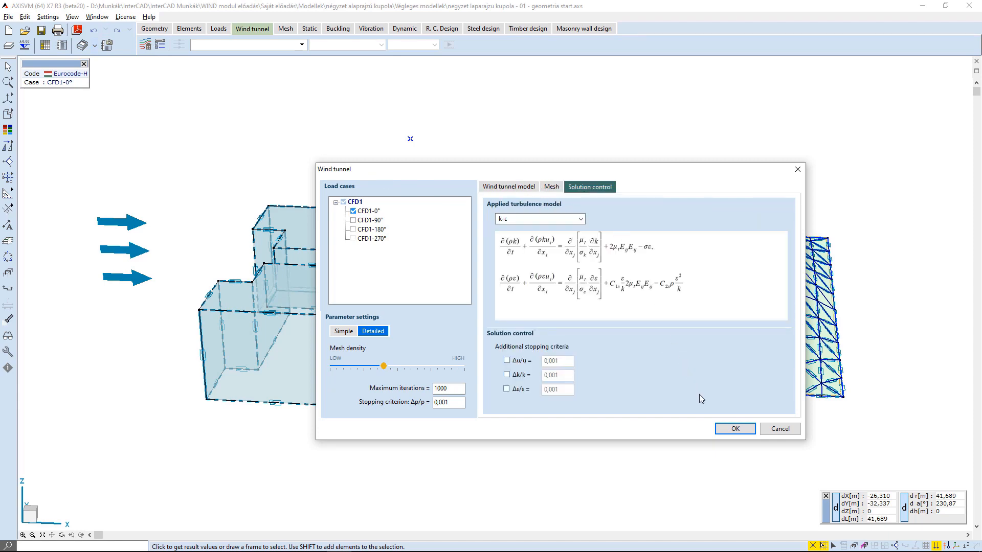
{"action": "left_click", "coordinate": [735, 428]}
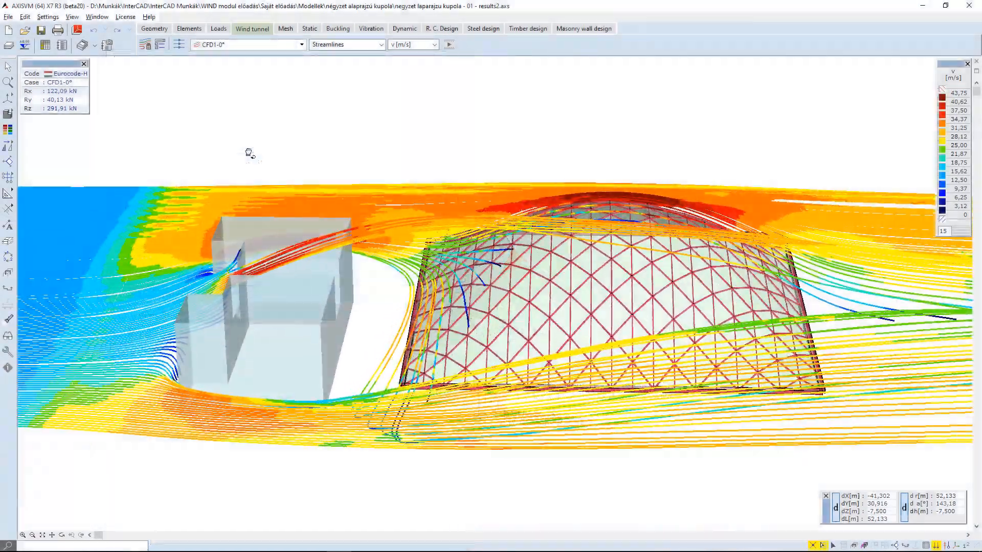
{"action": "middle_click_drag", "start_coordinate": [250, 152], "coordinate": [978, 125]}
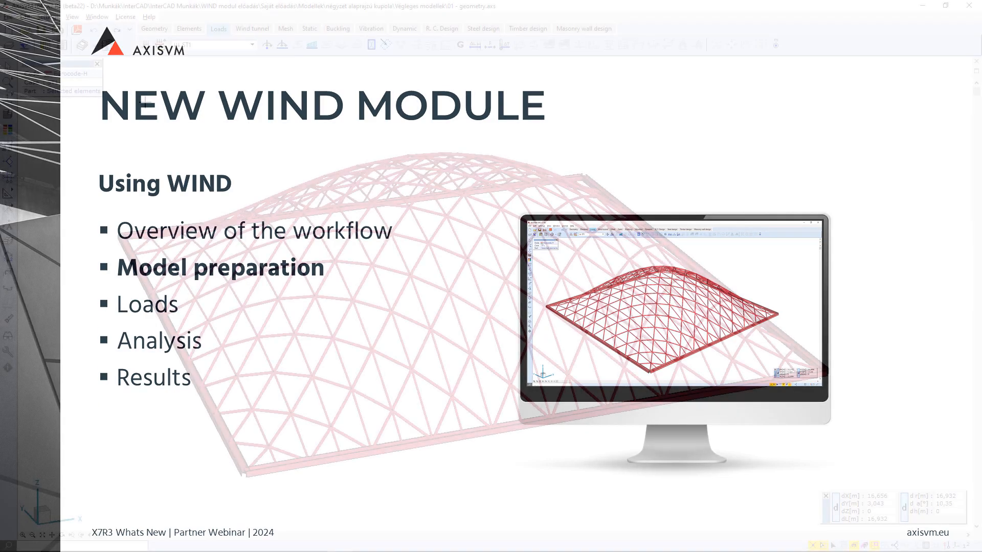
{"action": "middle_click_drag", "start_coordinate": [180, 106], "coordinate": [154, 114]}
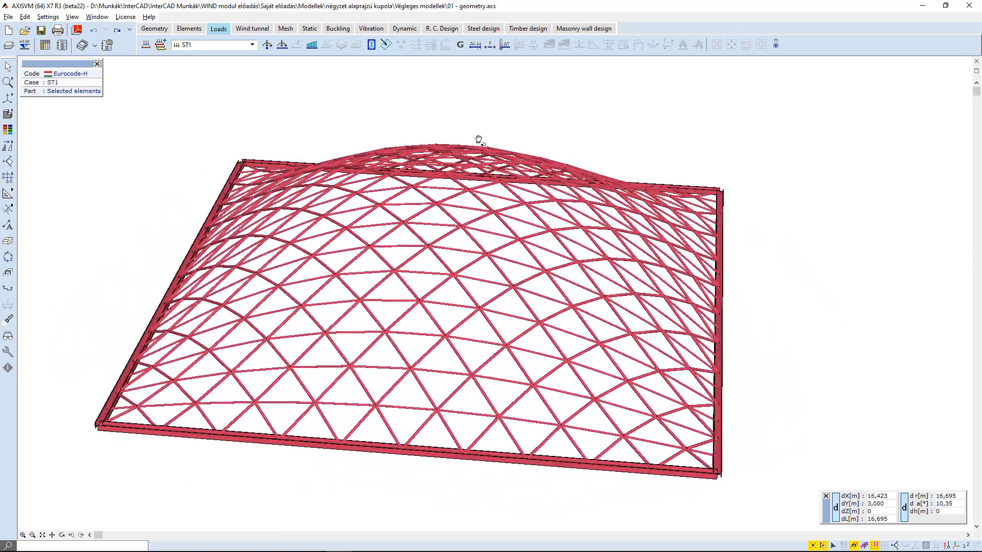
{"action": "mouse_move", "coordinate": [8, 112]}
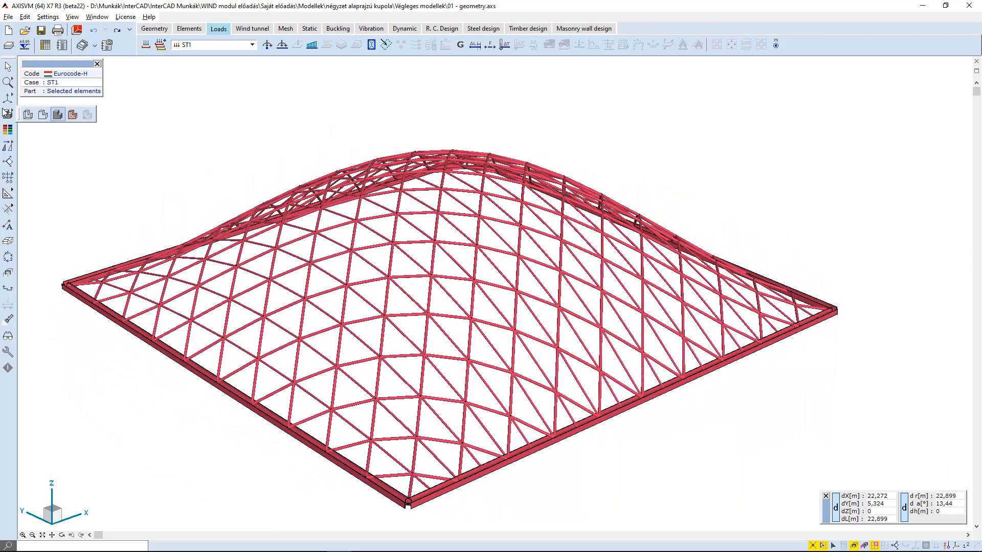
Switch to wireframe display and create load panels from all lines of the dome.
{"action": "left_click", "coordinate": [43, 115]}
{"action": "left_click", "coordinate": [387, 47]}
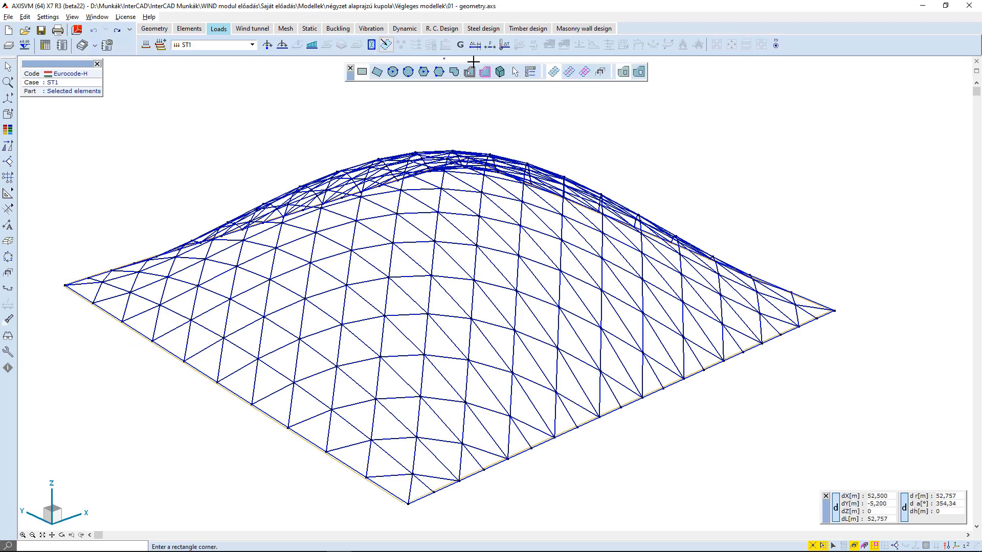
{"action": "left_click", "coordinate": [500, 72]}
{"action": "key", "text": "ctrl+a"}
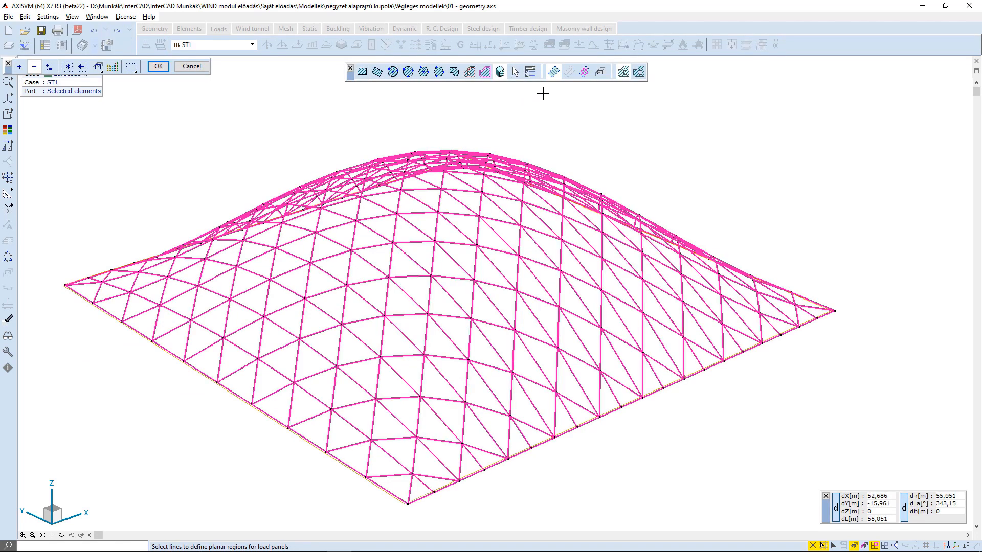
{"action": "key", "text": "Return"}
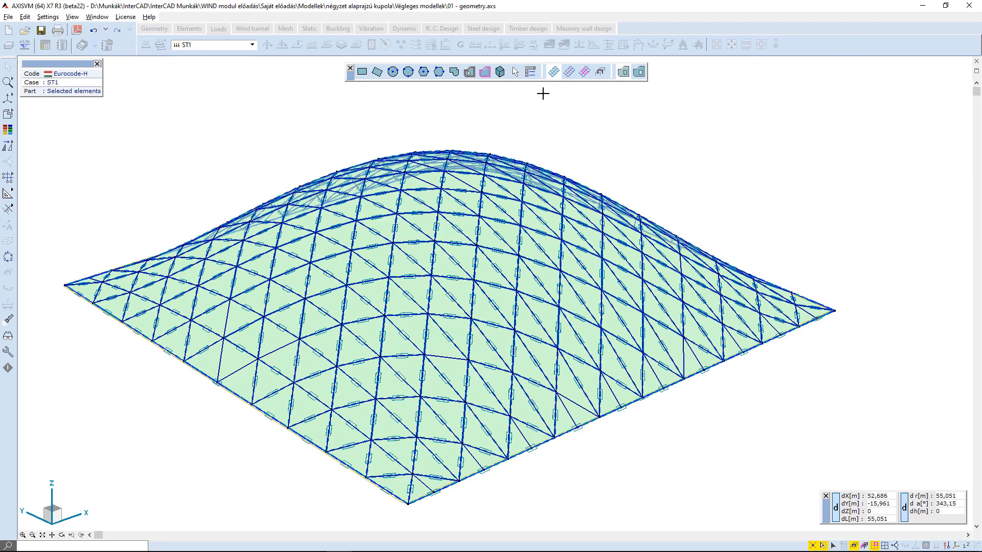
Delete the load panel generated across the dome's flat base.
{"action": "key", "text": "Escape"}
{"action": "middle_click_drag", "start_coordinate": [559, 121], "coordinate": [541, 71], "text": "alt"}
{"action": "middle_click_drag", "start_coordinate": [554, 236], "coordinate": [533, 121], "text": "alt"}
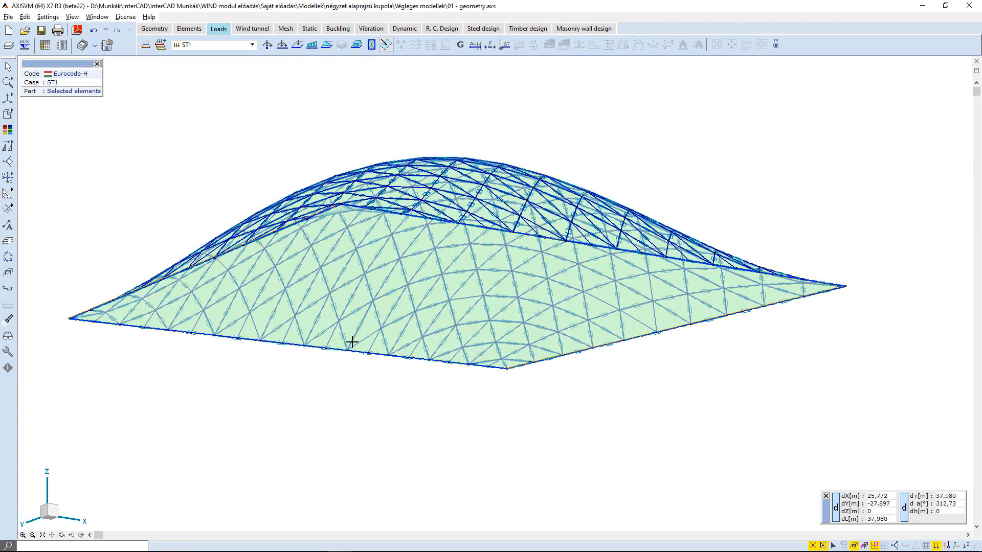
{"action": "left_click", "coordinate": [323, 340]}
{"action": "key", "text": "Delete"}
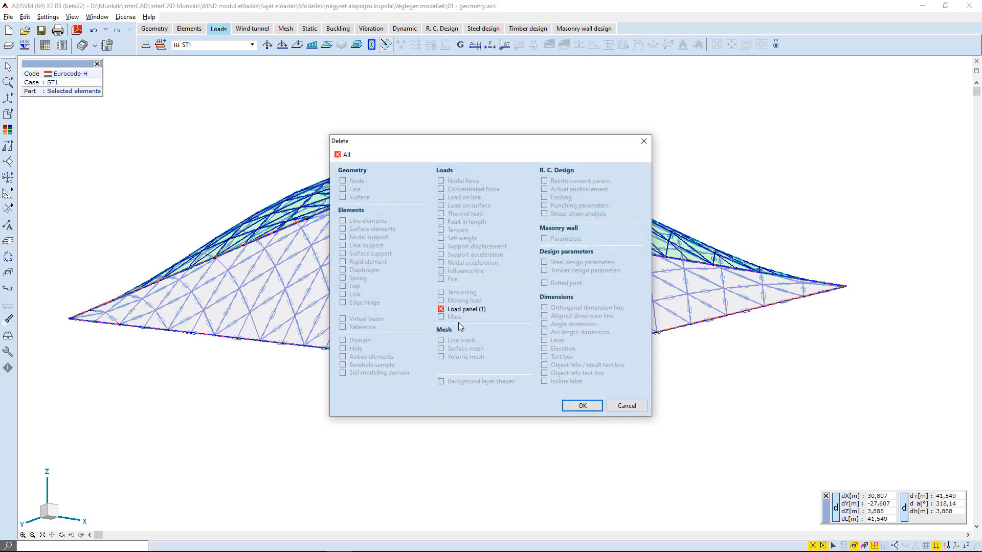
{"action": "left_click", "coordinate": [579, 408]}
Show the neighbouring building and create load panels from all of its lines.
{"action": "middle_click_drag", "start_coordinate": [584, 172], "coordinate": [547, 375], "text": "alt"}
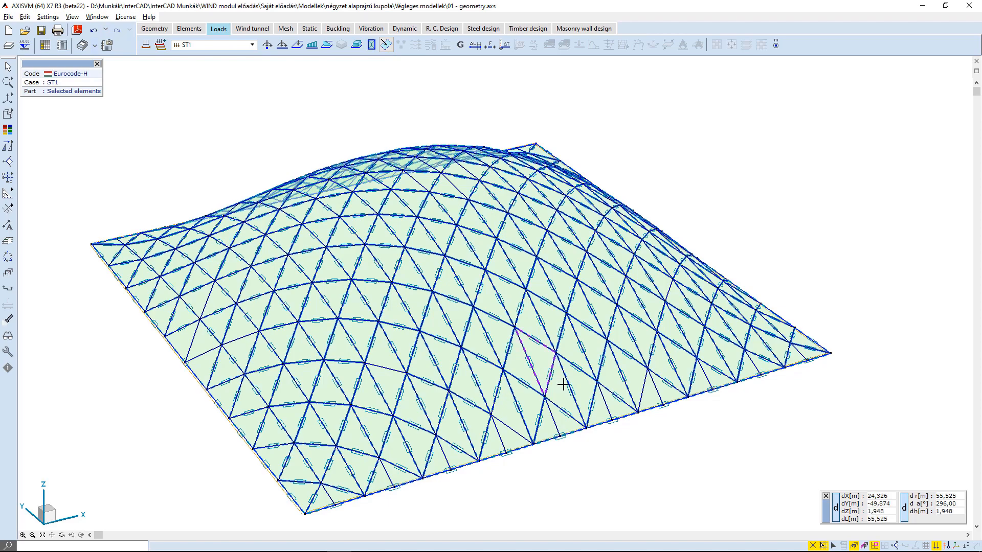
{"action": "left_click", "coordinate": [823, 546]}
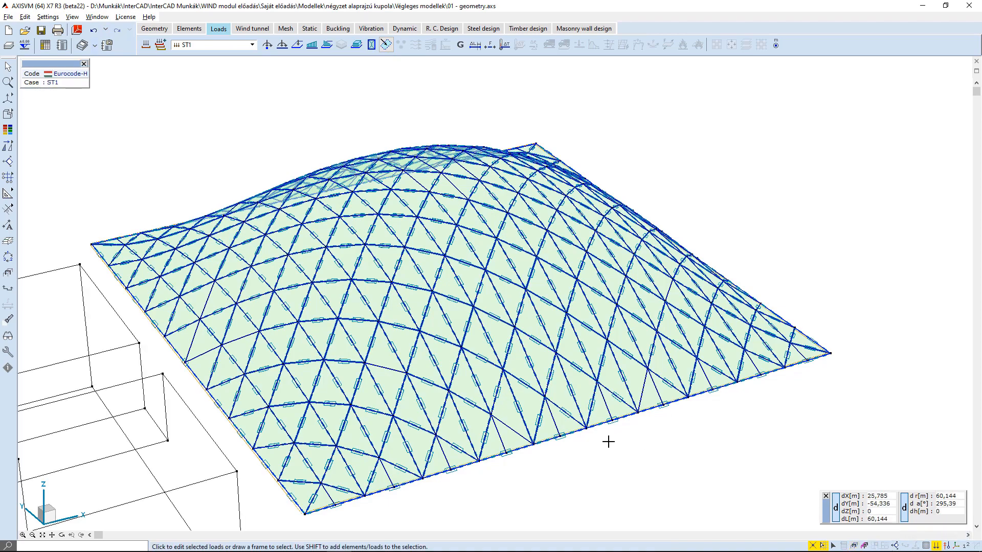
{"action": "middle_click_drag", "start_coordinate": [533, 416], "coordinate": [270, 409]}
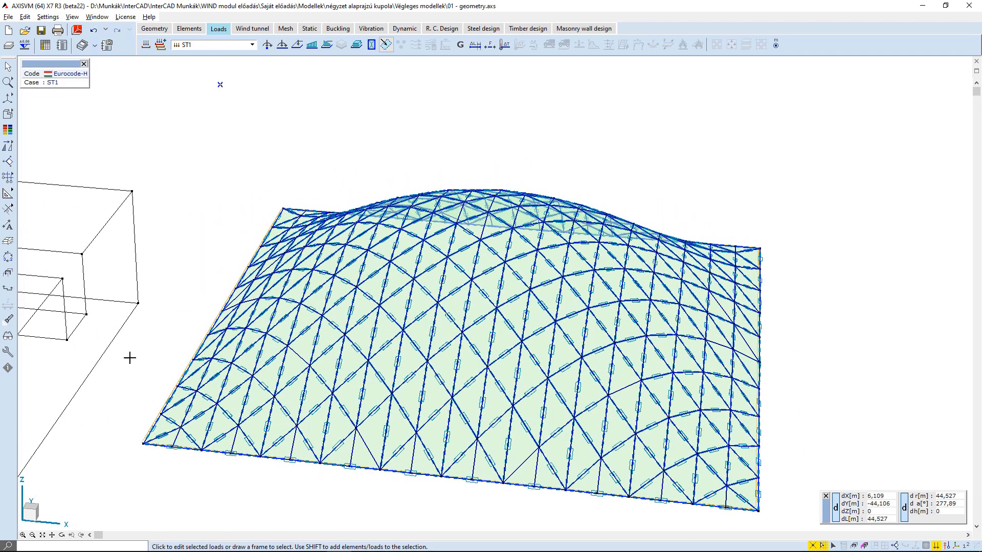
{"action": "middle_click_drag", "start_coordinate": [186, 357], "coordinate": [441, 333]}
{"action": "scroll", "coordinate": [422, 329], "scroll_direction": "down", "scroll_amount": 1}
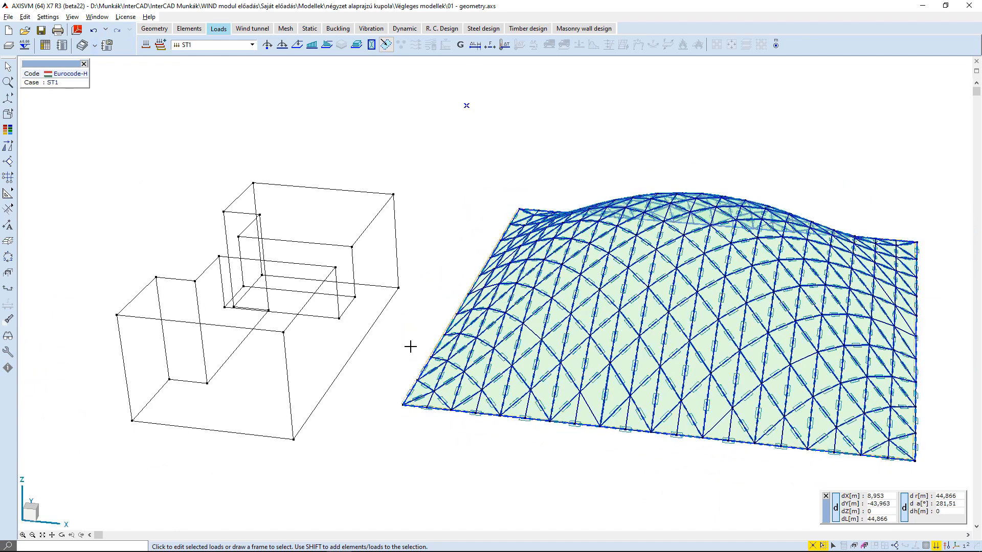
{"action": "middle_click_drag", "start_coordinate": [388, 392], "coordinate": [421, 351]}
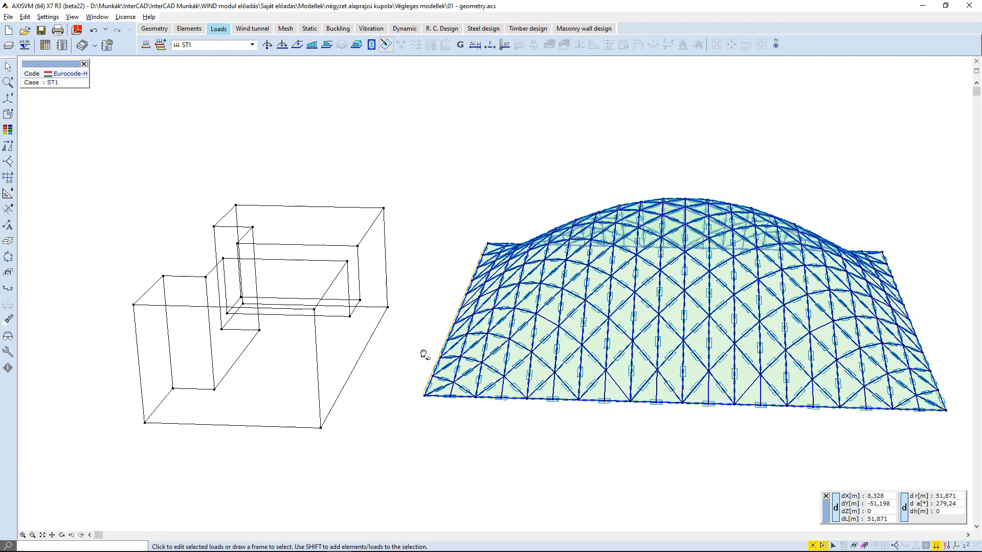
{"action": "left_click", "coordinate": [386, 45]}
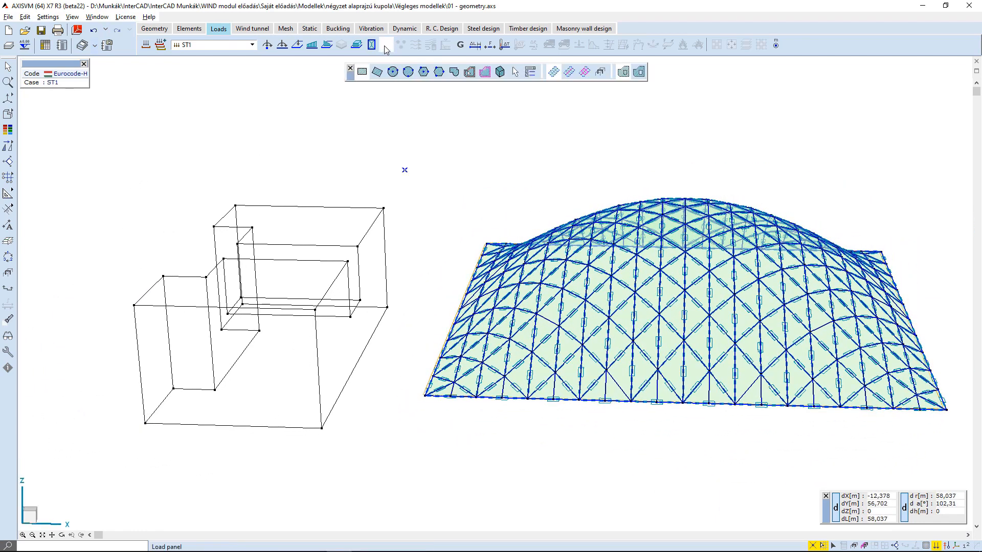
{"action": "left_click", "coordinate": [500, 72]}
{"action": "left_click_drag", "start_coordinate": [407, 153], "coordinate": [131, 500]}
{"action": "key", "text": "Return"}
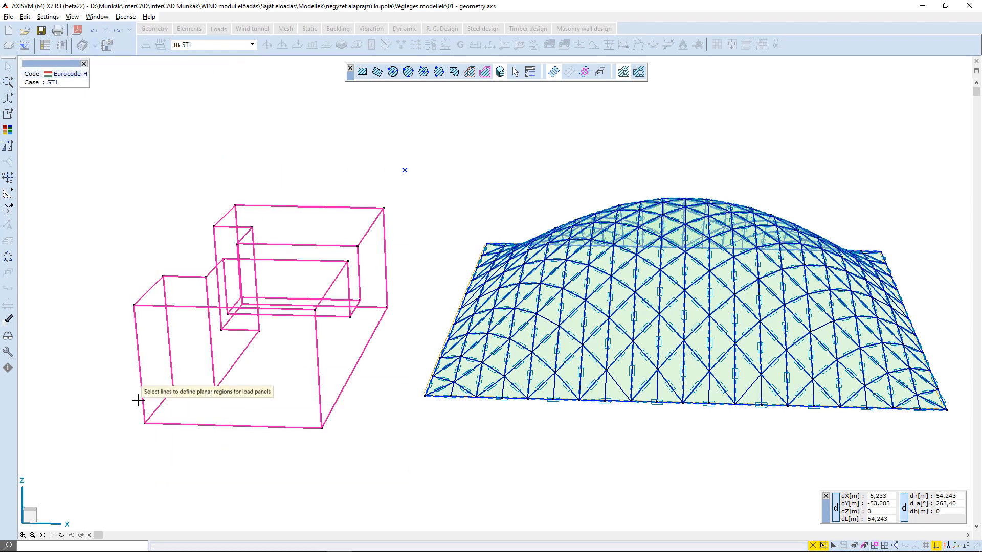
Delete the load panel generated on the building's base.
{"action": "key", "text": "Escape"}
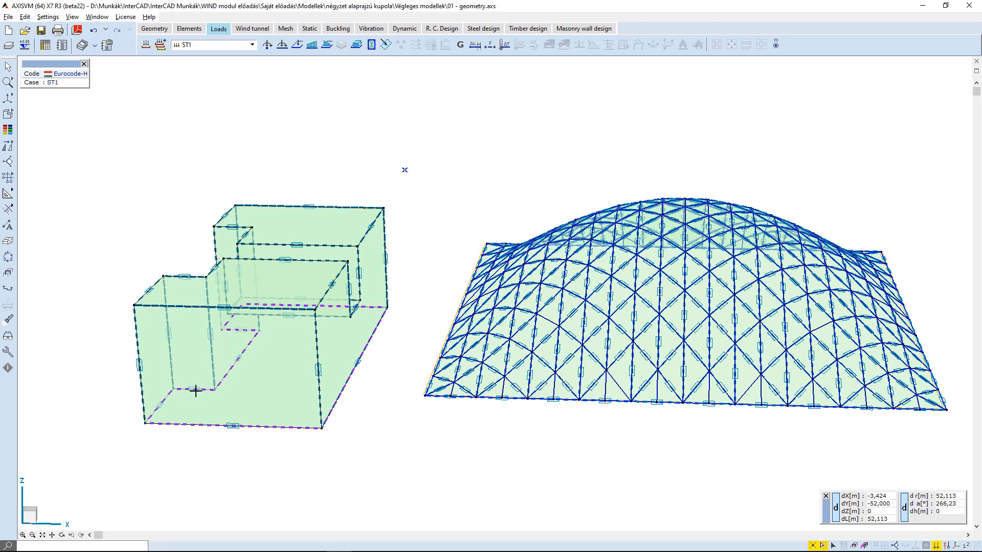
{"action": "key", "text": "Delete"}
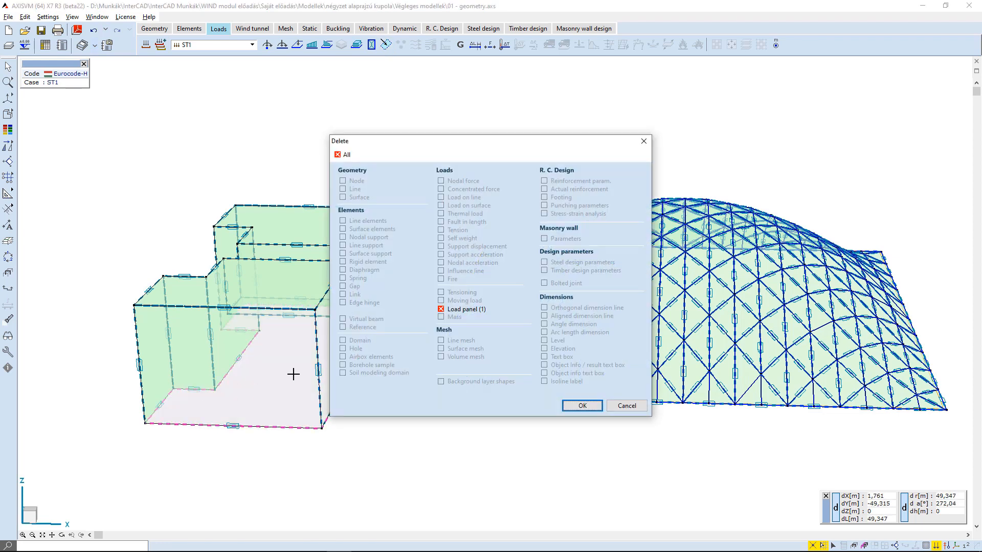
{"action": "left_click", "coordinate": [582, 406]}
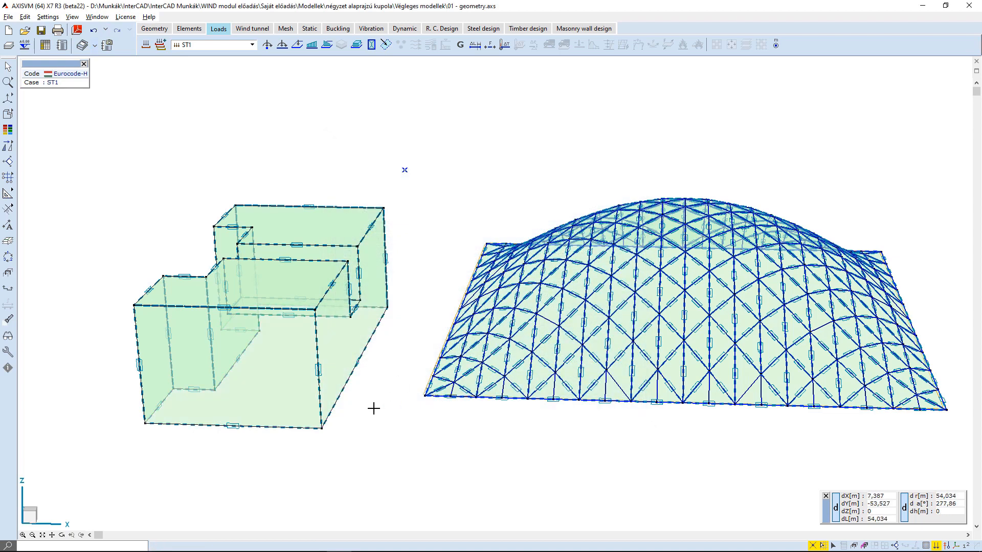
Set the building's load panels to not load bearing, as environment objects of the WIND module.
{"action": "left_click", "coordinate": [386, 44]}
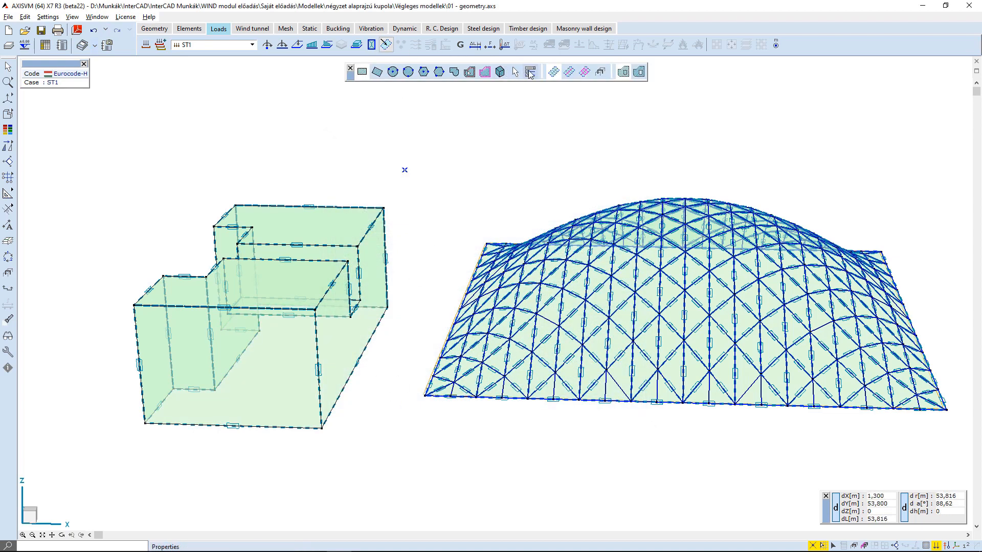
{"action": "left_click_drag", "start_coordinate": [390, 156], "coordinate": [88, 493]}
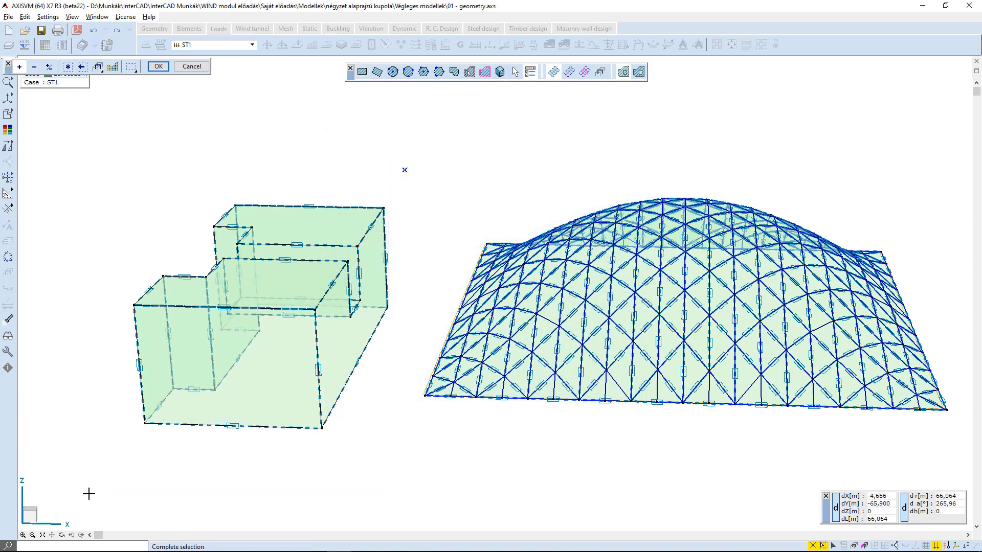
{"action": "key", "text": "Return"}
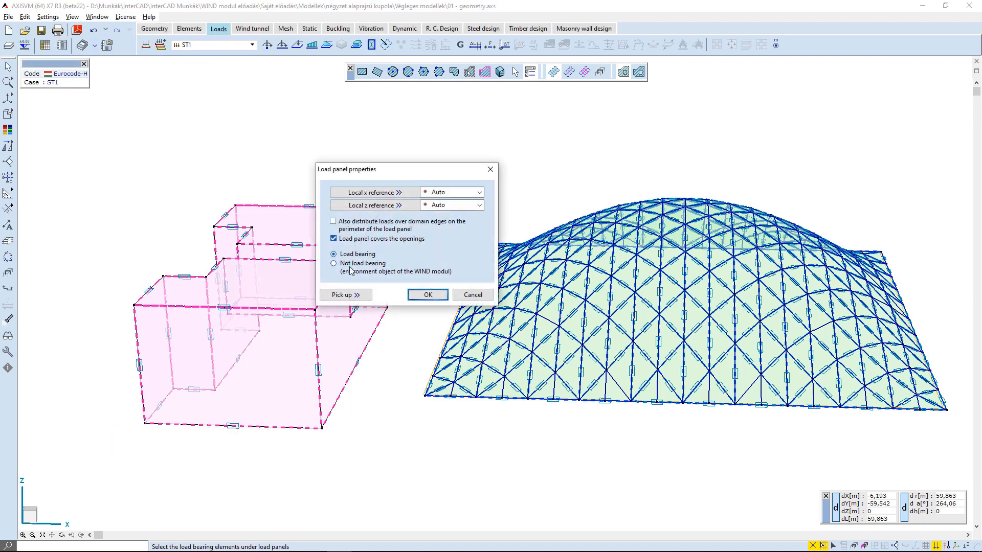
{"action": "left_click", "coordinate": [441, 294]}
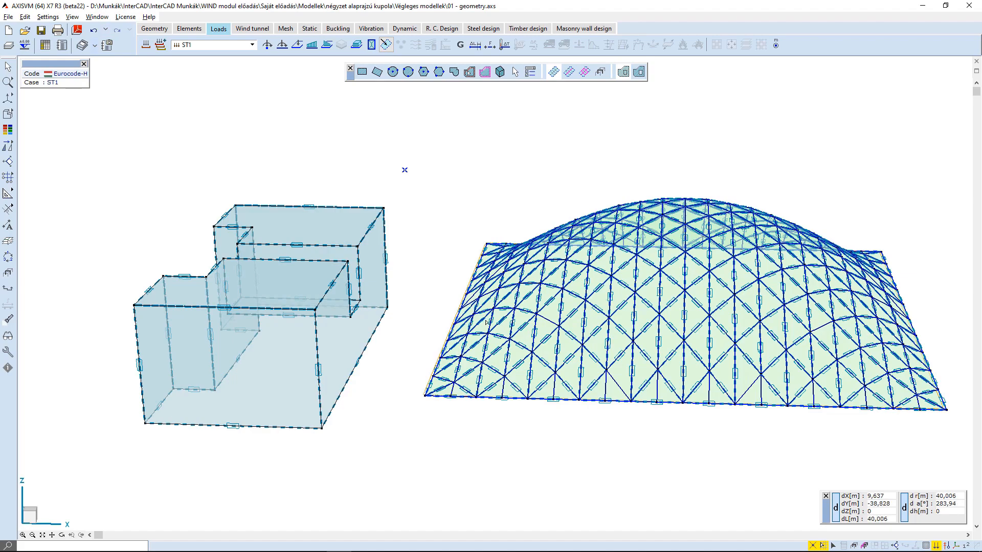
Inspect the dome on its own by temporarily showing only the selected elements, then show all parts again.
{"action": "key", "text": "Escape"}
{"action": "middle_click_drag", "start_coordinate": [589, 392], "coordinate": [671, 383]}
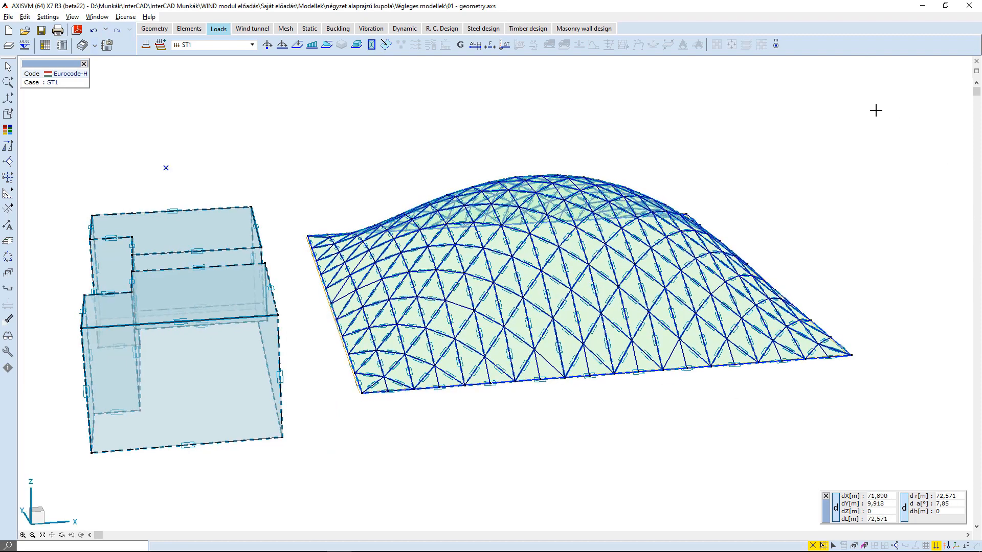
{"action": "middle_click_drag", "start_coordinate": [875, 111], "coordinate": [870, 136], "text": "alt"}
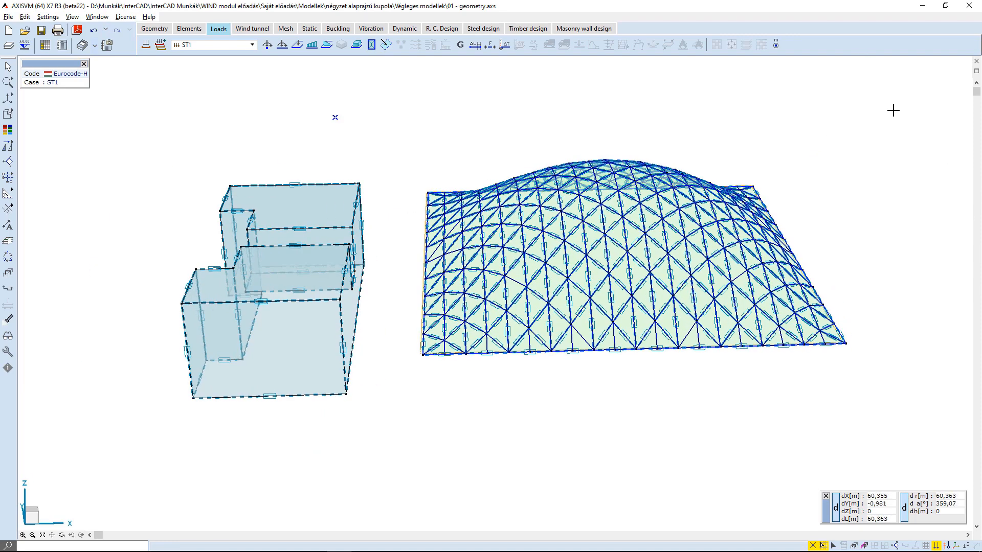
{"action": "left_click_drag", "start_coordinate": [532, 372], "coordinate": [406, 390]}
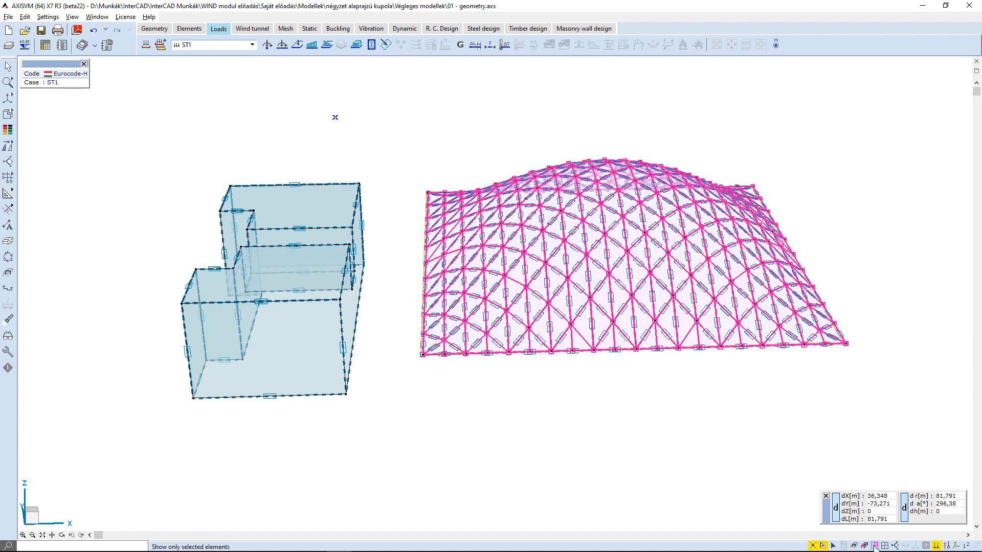
{"action": "left_click", "coordinate": [875, 546]}
{"action": "key", "text": "Escape"}
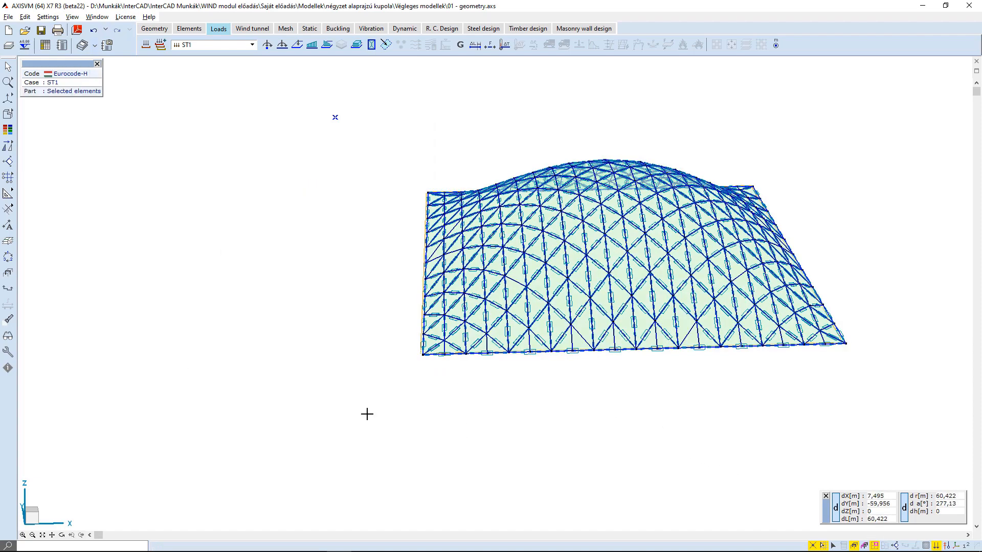
{"action": "middle_click_drag", "start_coordinate": [367, 414], "coordinate": [745, 478]}
{"action": "left_click", "coordinate": [875, 547]}
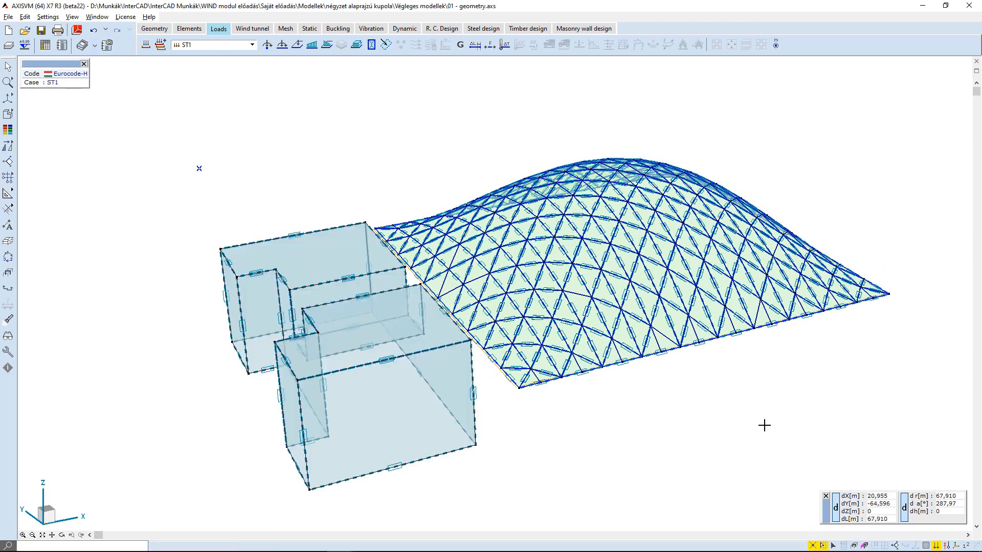
{"action": "middle_click_drag", "start_coordinate": [765, 425], "coordinate": [680, 408]}
{"action": "middle_click_drag", "start_coordinate": [697, 364], "coordinate": [588, 368]}
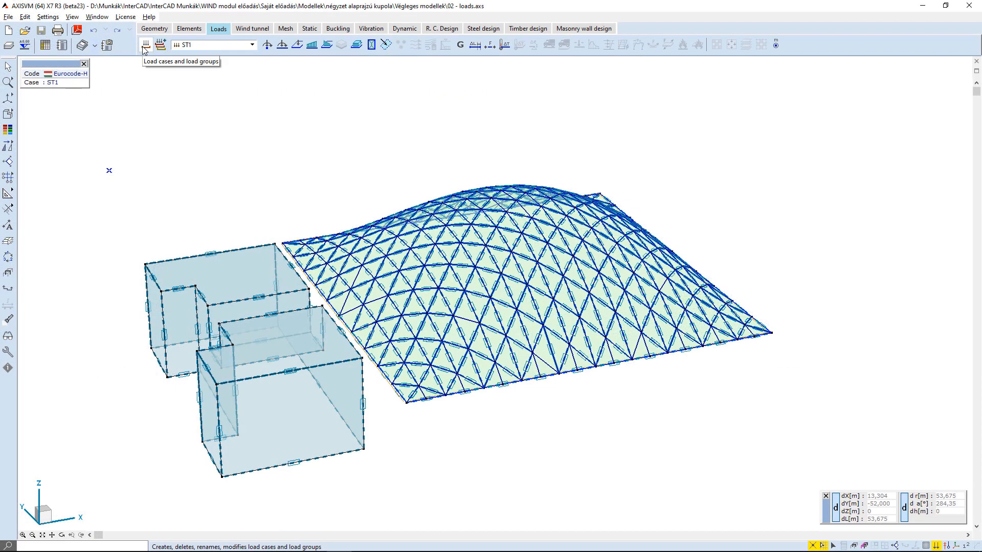
Add a CFD wind load case in the load cases dialog and name it CFD-A.
{"action": "left_click", "coordinate": [145, 46]}
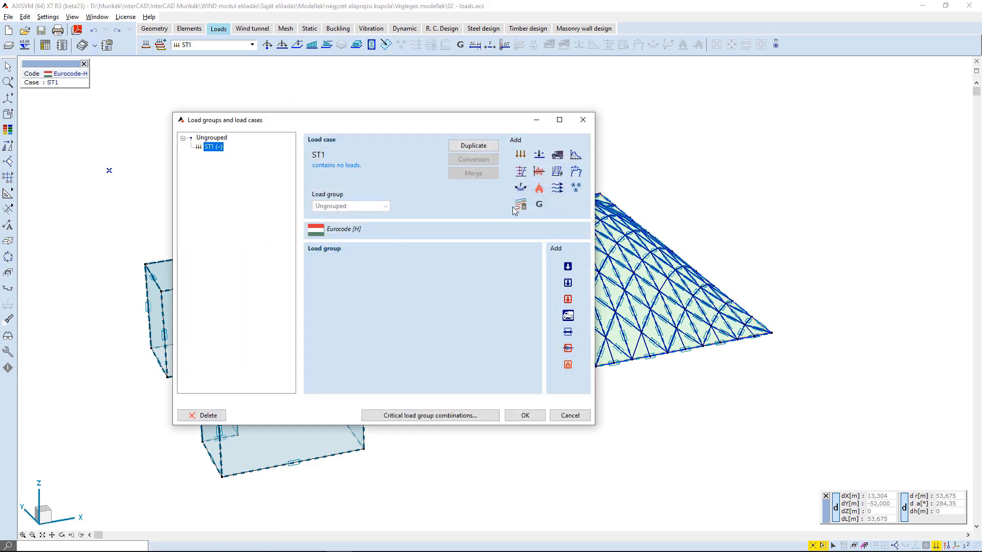
{"action": "left_click", "coordinate": [514, 208]}
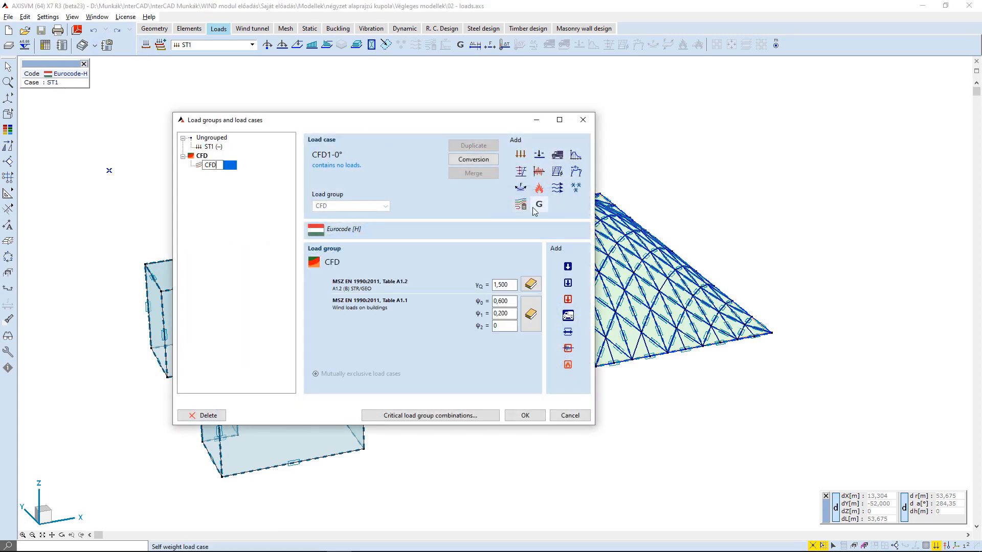
{"action": "type", "text": "CFD-A"}
{"action": "key", "text": "Return"}
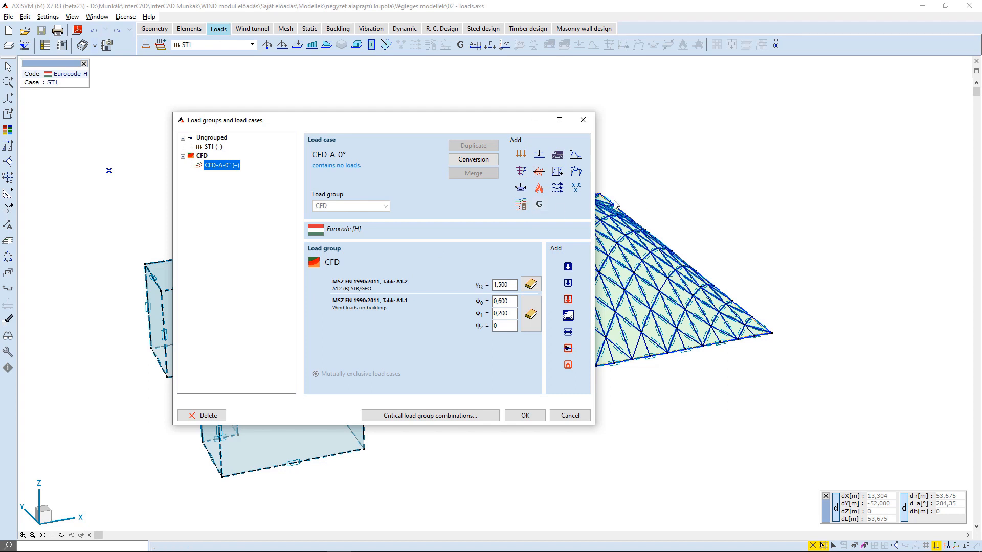
Add a second CFD wind load case named CFD-B and close the load groups and load cases dialog.
{"action": "left_click", "coordinate": [521, 207]}
{"action": "type", "text": "C"}
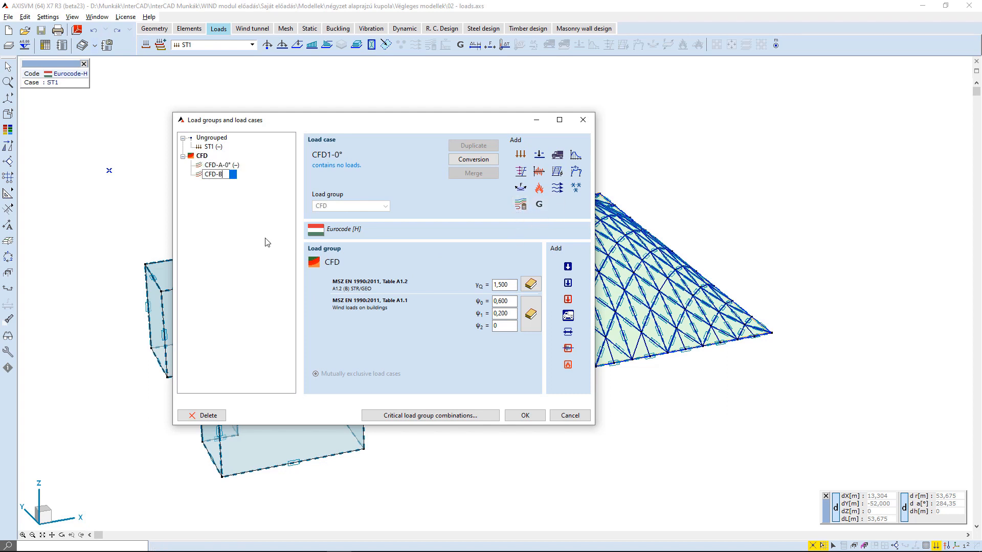
{"action": "type", "text": "FD-B"}
{"action": "key", "text": "Return"}
{"action": "left_click", "coordinate": [204, 156]}
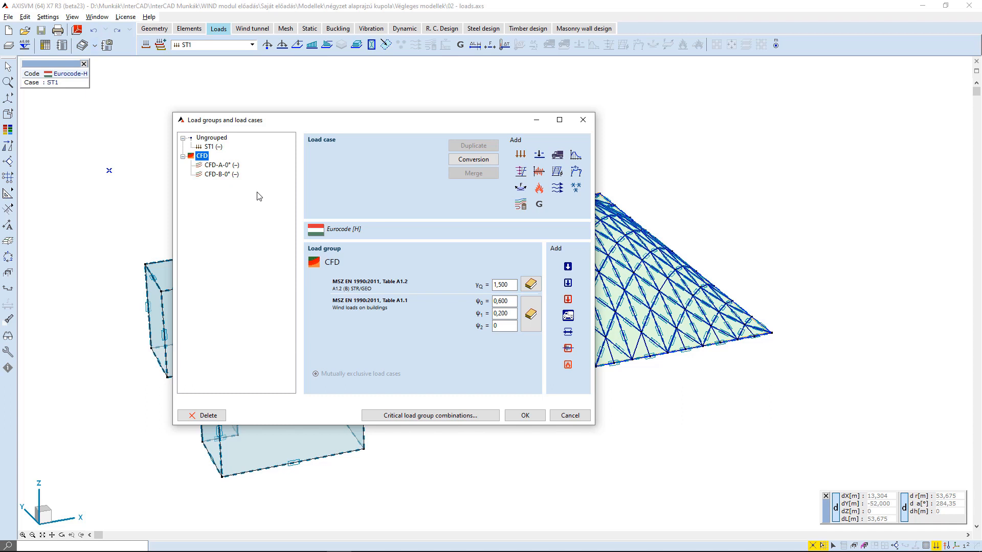
{"action": "left_click", "coordinate": [228, 165]}
{"action": "left_click", "coordinate": [525, 416]}
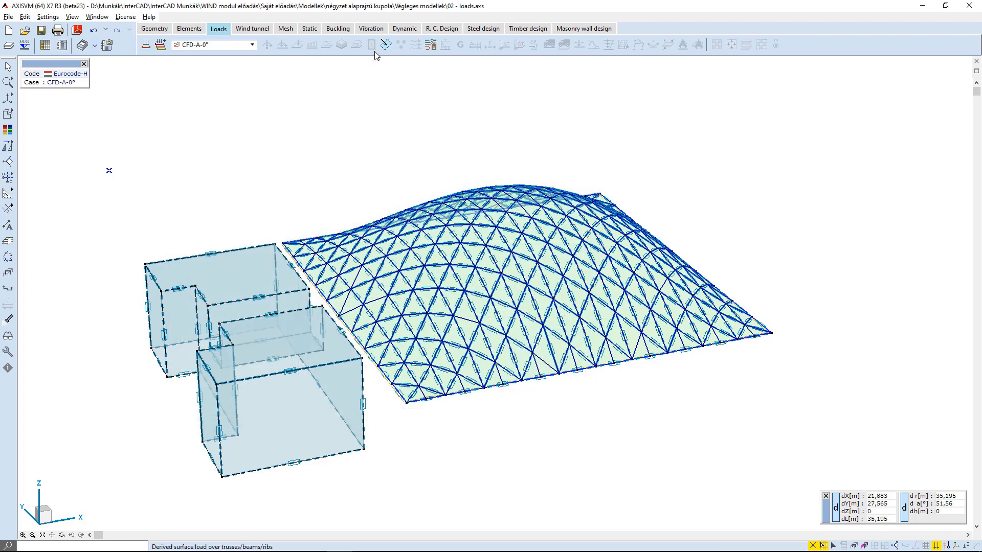
Open the simulated wind settings of CFD-A and add six uniformly distributed wind directions from 0° to 90°.
{"action": "left_click", "coordinate": [430, 45]}
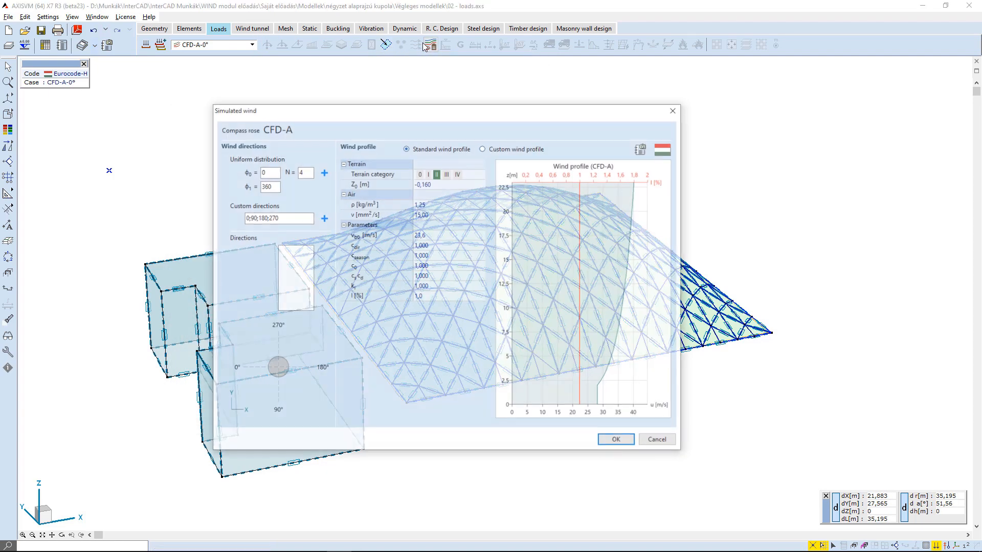
{"action": "left_click_drag", "start_coordinate": [292, 101], "coordinate": [274, 89]}
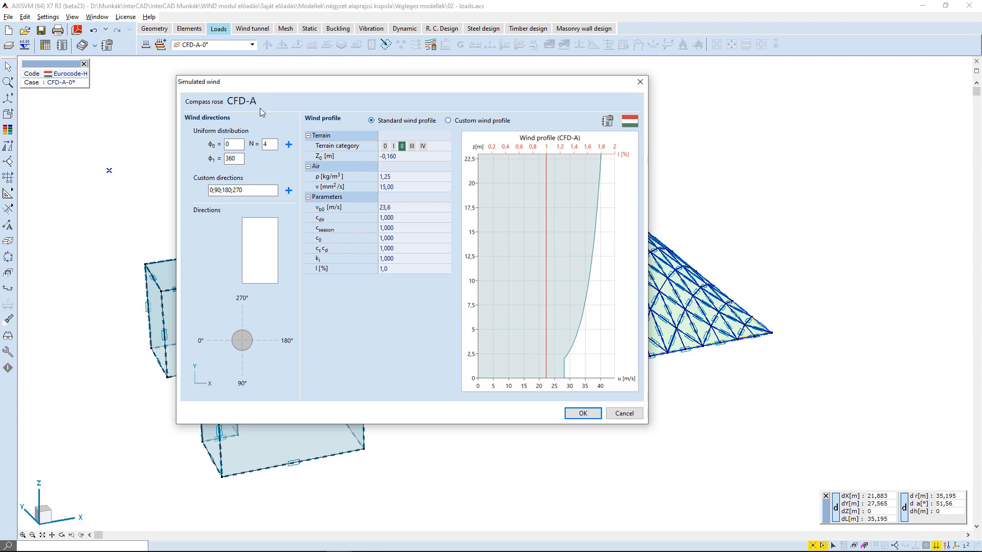
{"action": "left_click", "coordinate": [232, 159]}
{"action": "double_click", "coordinate": [232, 159]}
{"action": "type", "text": "90"}
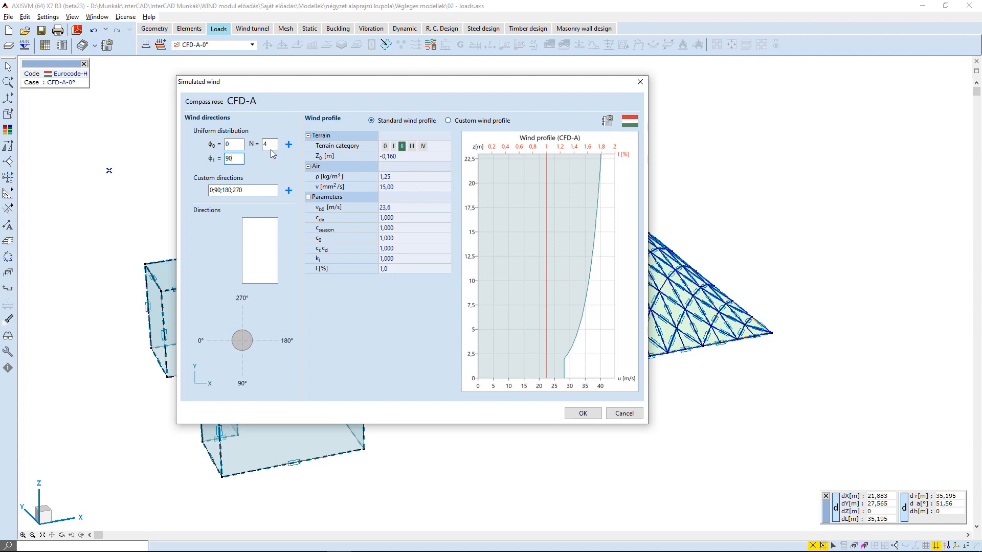
{"action": "double_click", "coordinate": [270, 146]}
{"action": "left_click", "coordinate": [289, 144]}
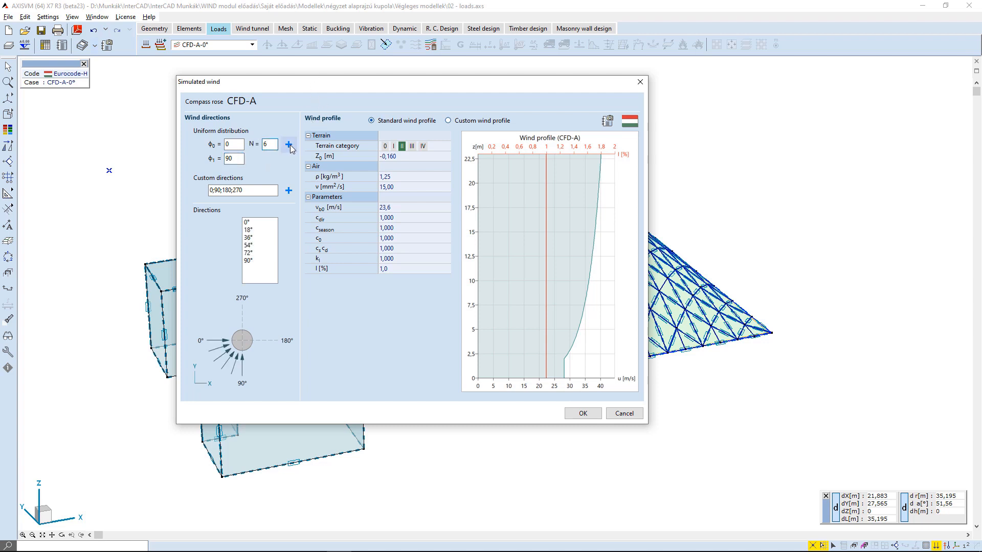
Add the custom wind directions 15°, 270° and 180° to the direction list.
{"action": "double_click", "coordinate": [275, 191]}
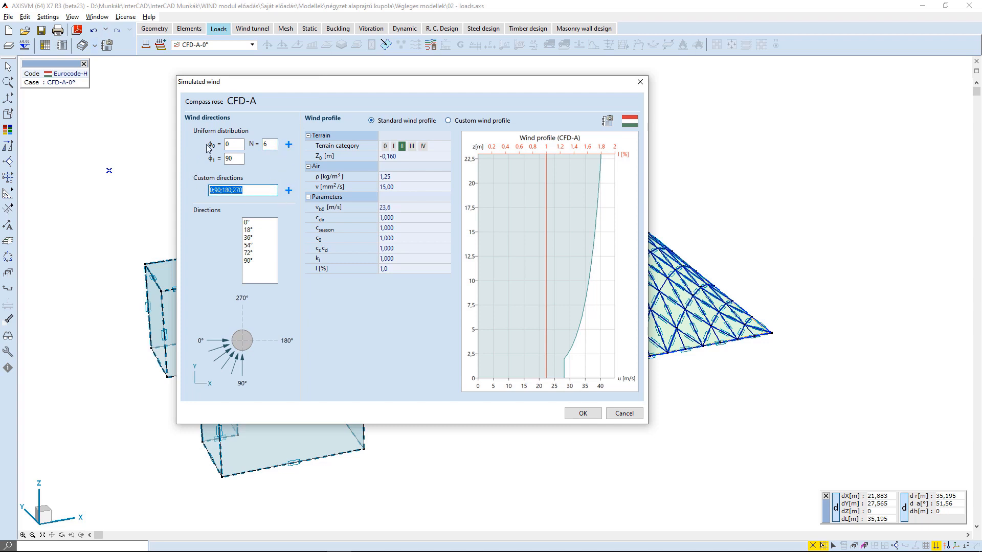
{"action": "type", "text": "15"}
{"action": "left_click", "coordinate": [289, 190]}
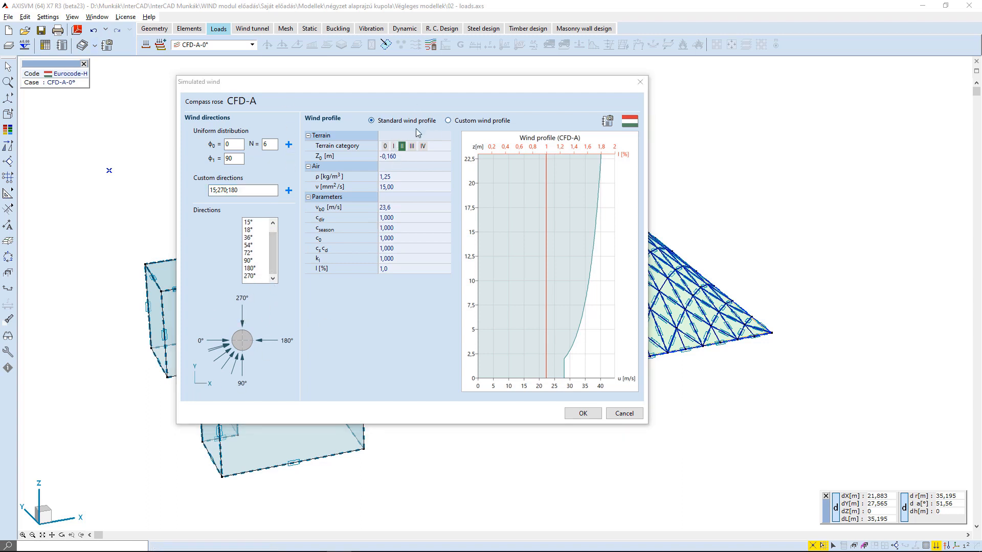
Try a custom wind profile with 20 m/s at 0 and 5 m and 25 m/s at 10 and 20 m heights.
{"action": "left_click", "coordinate": [449, 121]}
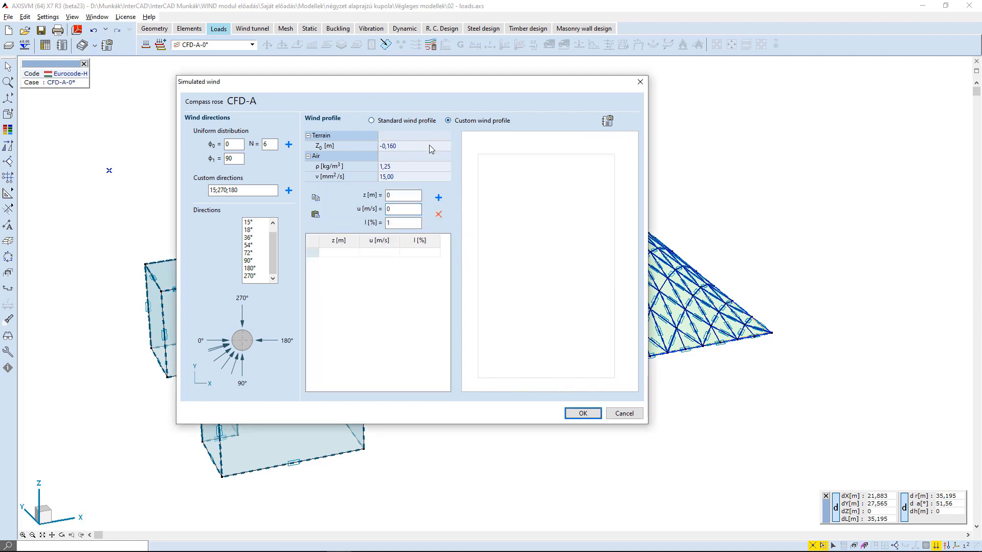
{"action": "left_click", "coordinate": [397, 209]}
{"action": "type", "text": "20"}
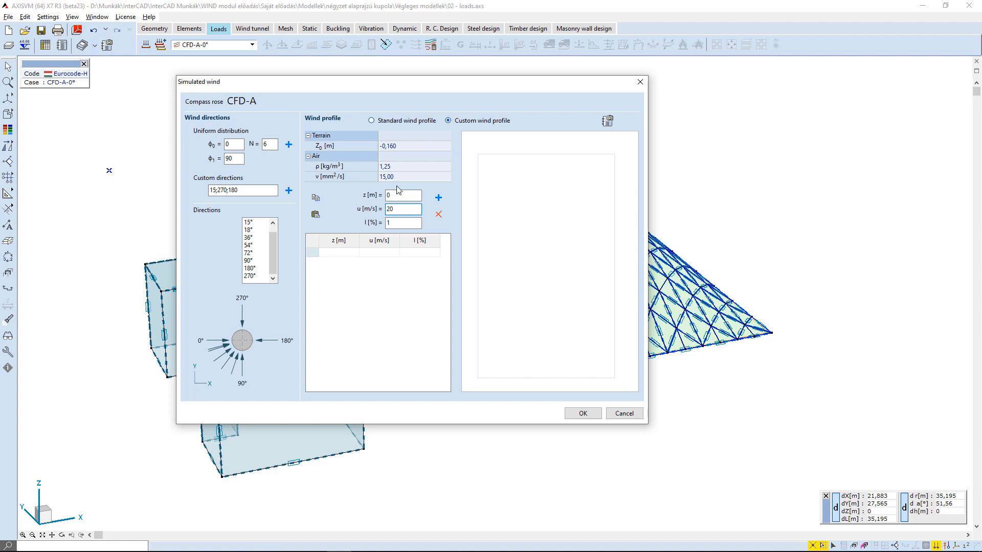
{"action": "left_click", "coordinate": [434, 199]}
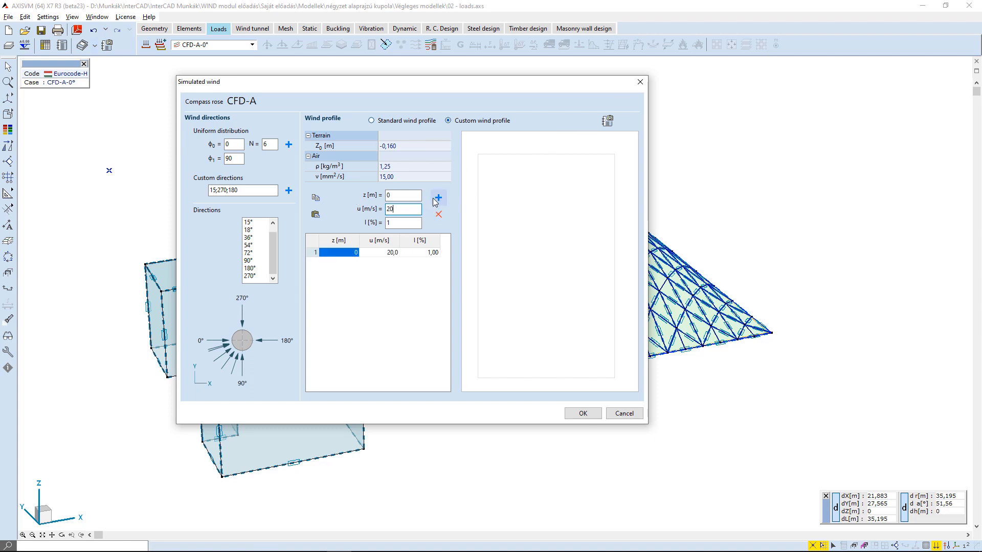
{"action": "left_click_drag", "start_coordinate": [405, 196], "coordinate": [377, 195]}
{"action": "type", "text": "5"}
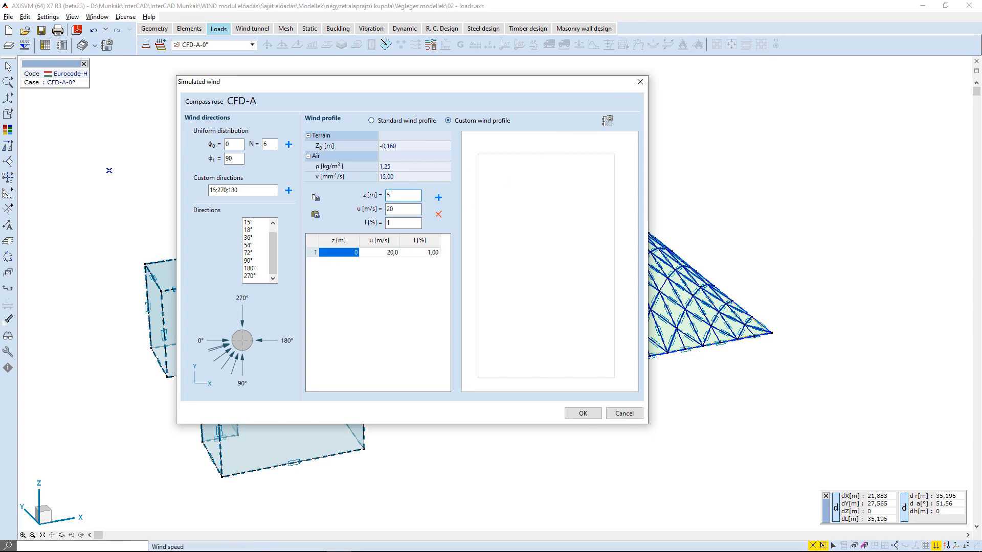
{"action": "left_click", "coordinate": [439, 197]}
{"action": "double_click", "coordinate": [413, 214]}
{"action": "type", "text": "2"}
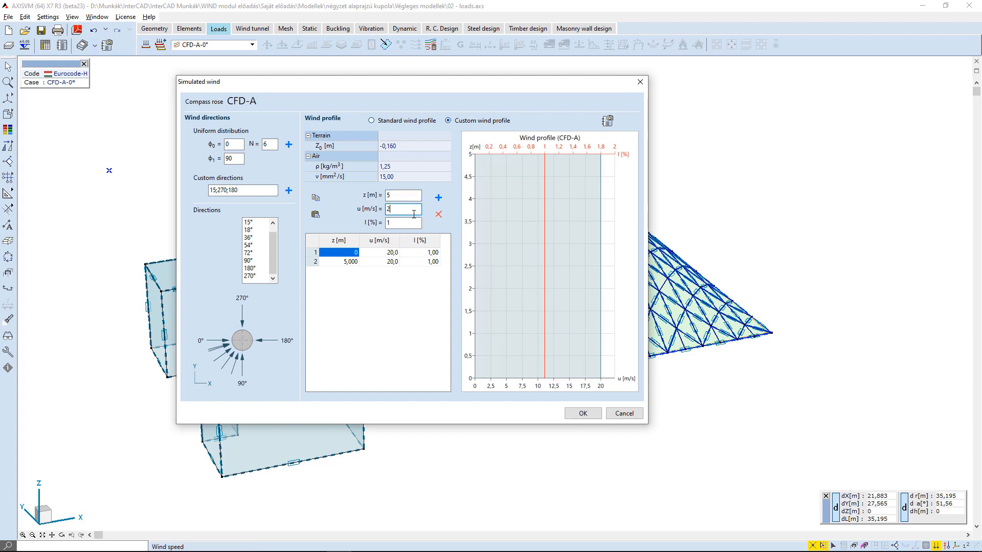
{"action": "type", "text": "5"}
{"action": "left_click", "coordinate": [405, 195]}
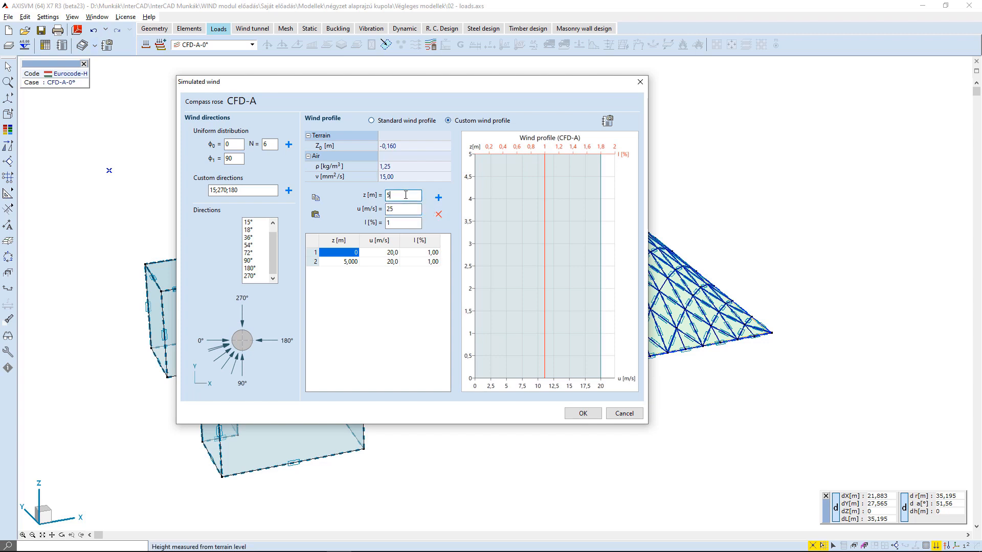
{"action": "key", "text": "BackSpace"}
{"action": "type", "text": "10"}
{"action": "left_click", "coordinate": [438, 198]}
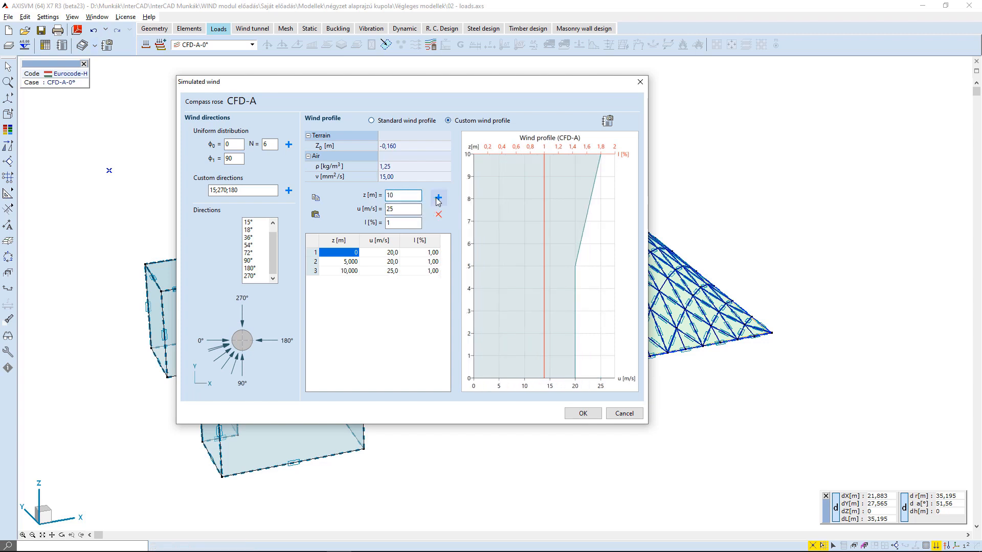
{"action": "left_click_drag", "start_coordinate": [387, 195], "coordinate": [402, 206]}
{"action": "type", "text": "20"}
{"action": "left_click", "coordinate": [438, 198]}
Delete the custom wind profile rows and switch back to the standard wind profile.
{"action": "left_click", "coordinate": [438, 215]}
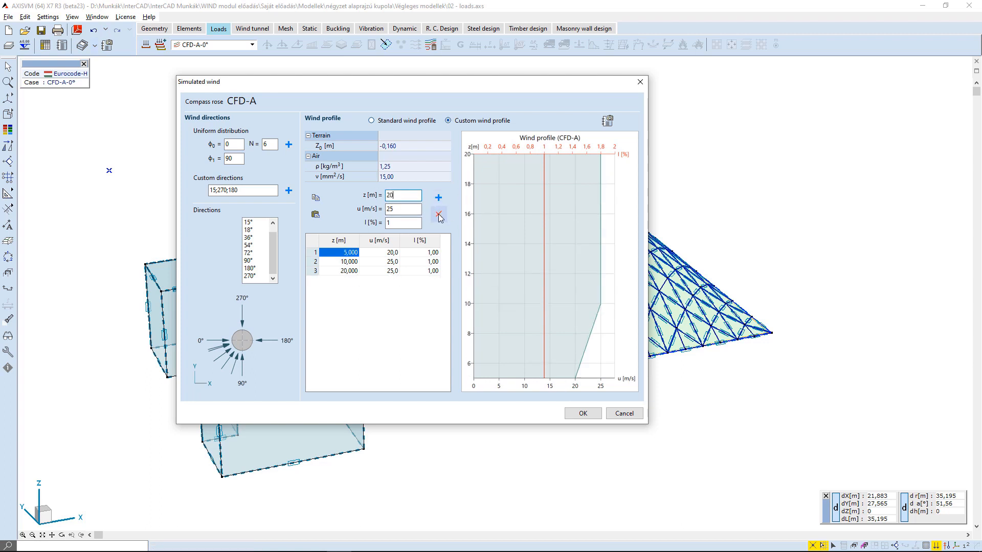
{"action": "left_click", "coordinate": [438, 214]}
{"action": "left_click", "coordinate": [439, 215]}
{"action": "left_click", "coordinate": [438, 215]}
{"action": "left_click", "coordinate": [390, 120]}
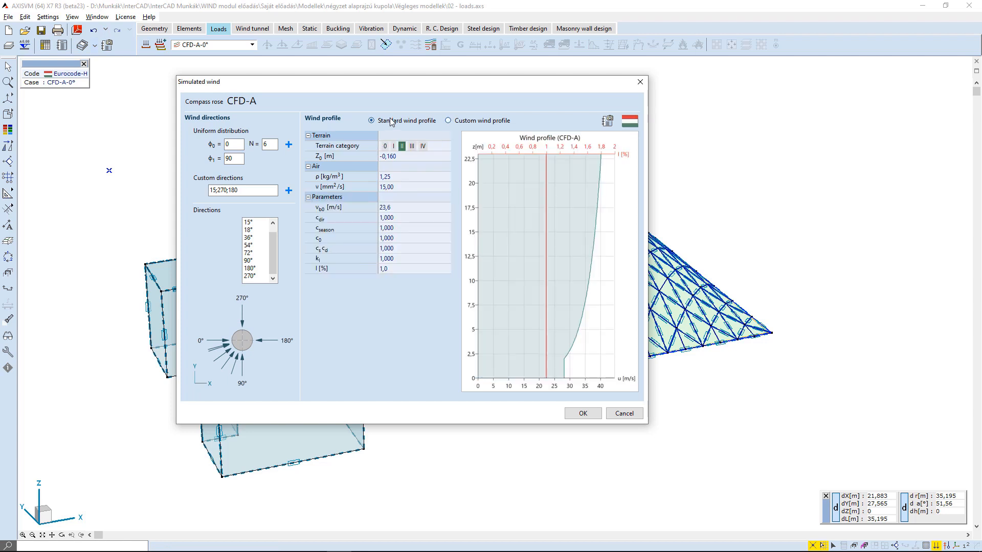
Set the terrain category to 0 and the terrain level Z0 to 0, then apply the simulated wind settings.
{"action": "left_click", "coordinate": [385, 147]}
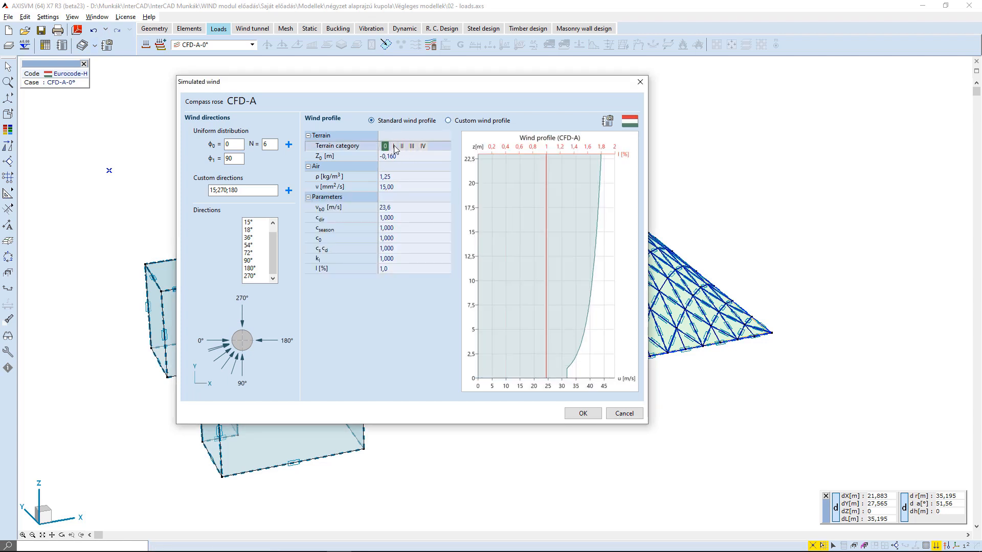
{"action": "left_click", "coordinate": [393, 146]}
{"action": "left_click", "coordinate": [411, 147]}
{"action": "left_click", "coordinate": [422, 147]}
{"action": "left_click", "coordinate": [409, 157]}
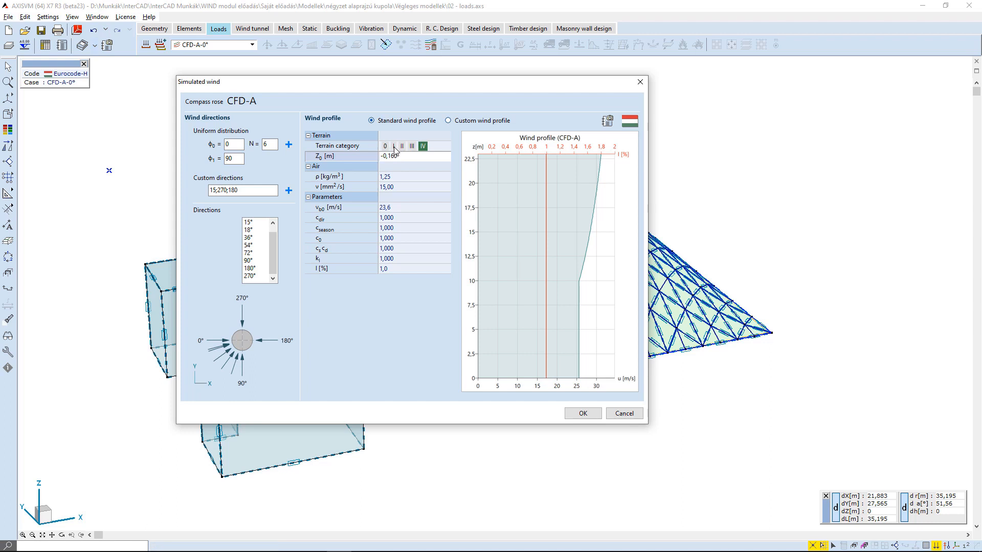
{"action": "left_click", "coordinate": [401, 176]}
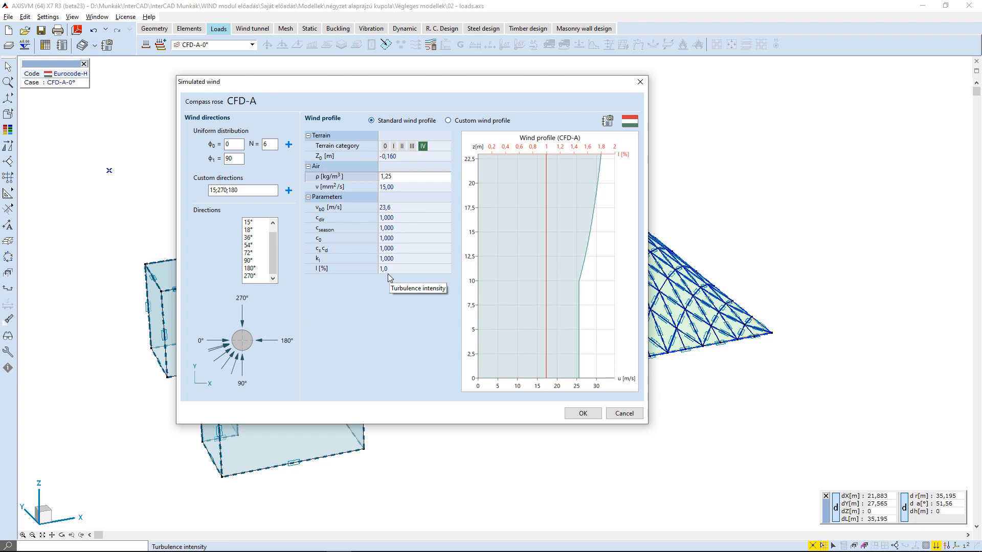
{"action": "left_click", "coordinate": [385, 146]}
{"action": "left_click", "coordinate": [358, 156]}
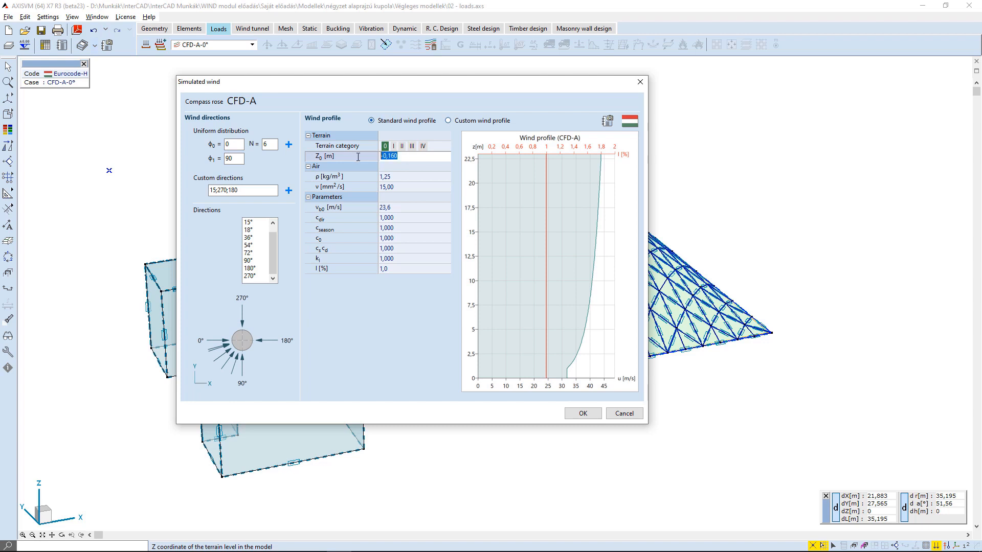
{"action": "type", "text": "0"}
{"action": "left_click", "coordinate": [403, 177]}
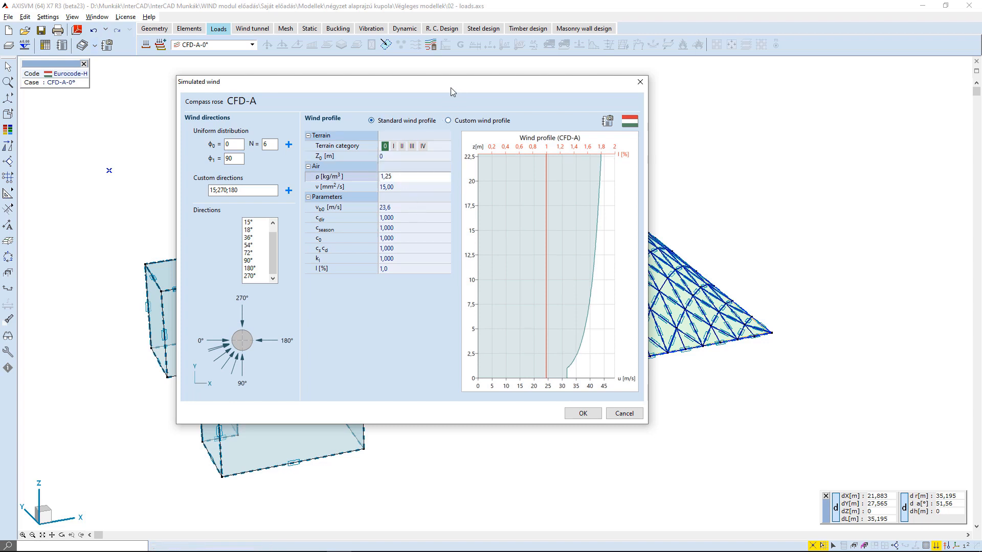
{"action": "left_click_drag", "start_coordinate": [447, 87], "coordinate": [425, 81]}
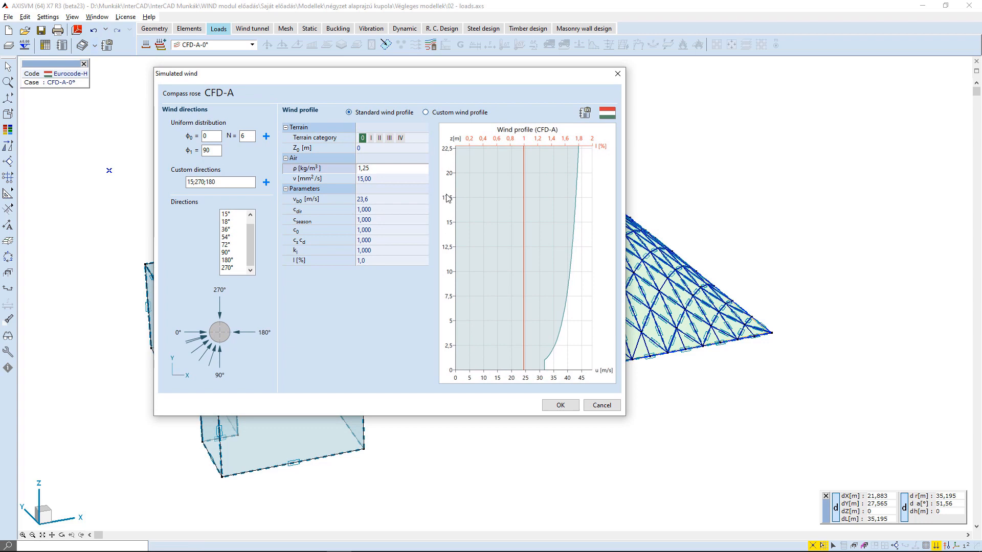
{"action": "left_click", "coordinate": [560, 406]}
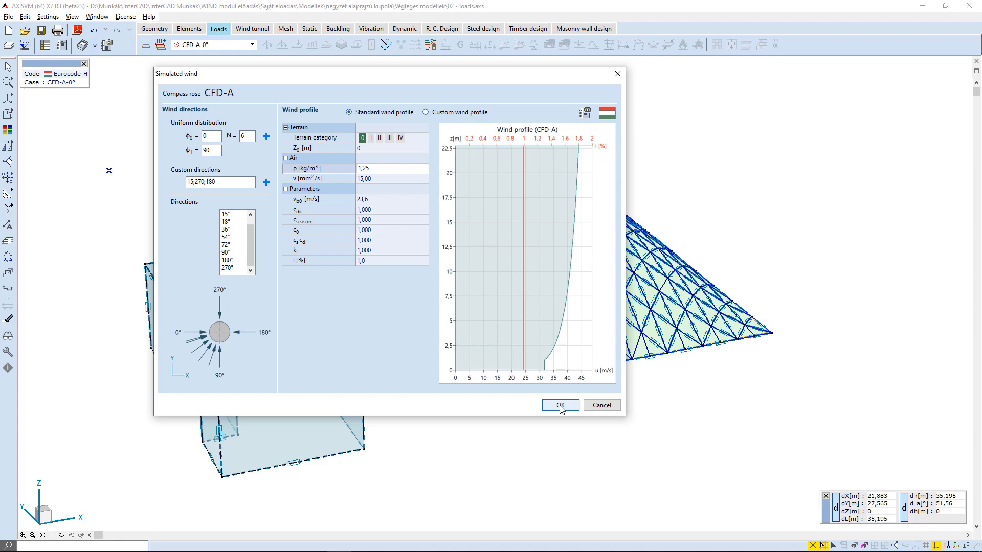
{"action": "left_click", "coordinate": [561, 406]}
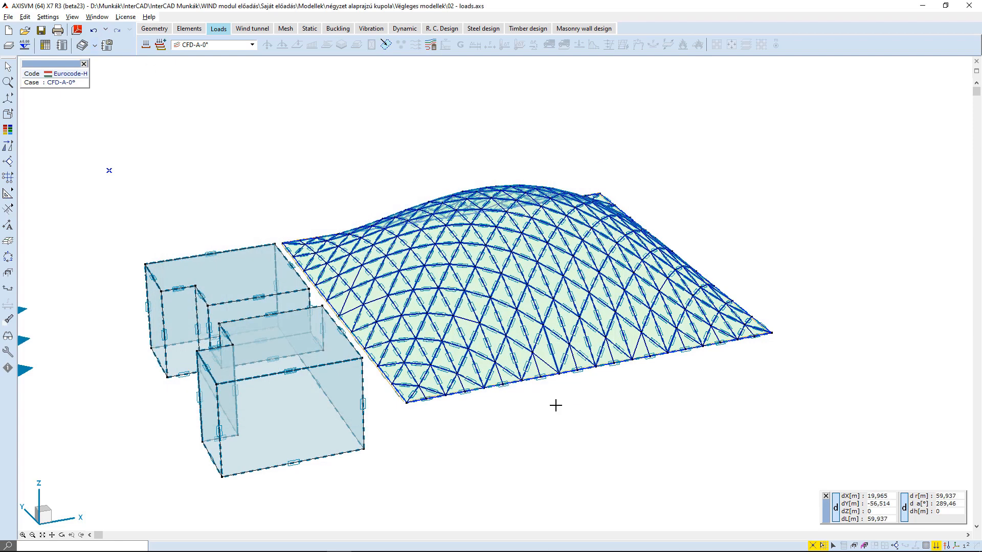
Switch between the generated CFD load cases to view each wind direction, ending on CFD-B-0°.
{"action": "middle_click_drag", "start_coordinate": [208, 152], "coordinate": [307, 156]}
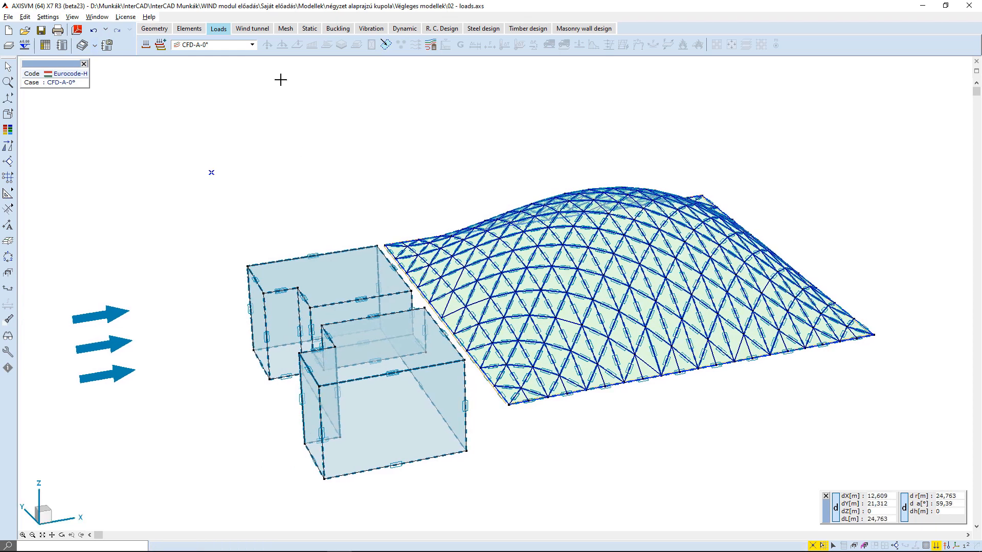
{"action": "left_click", "coordinate": [236, 45]}
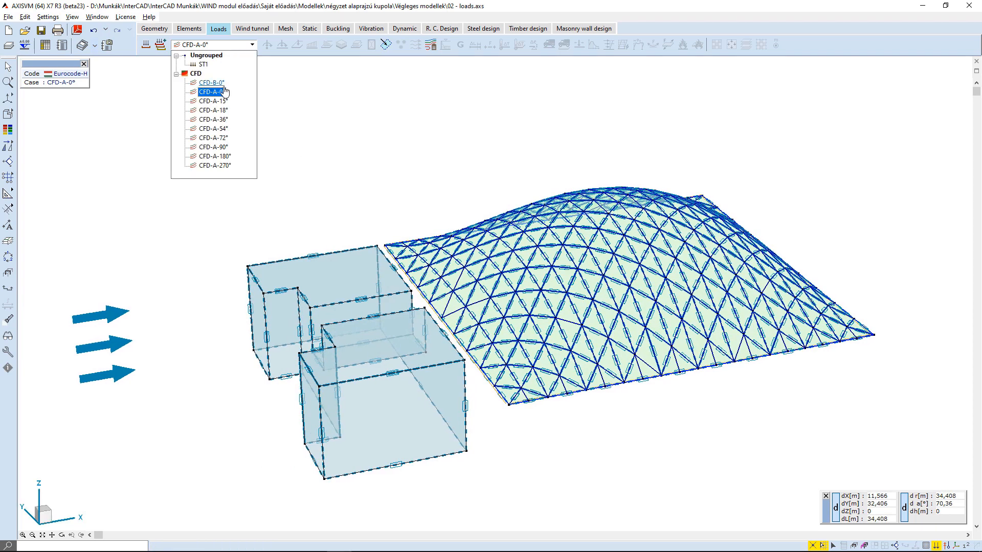
{"action": "left_click", "coordinate": [224, 101]}
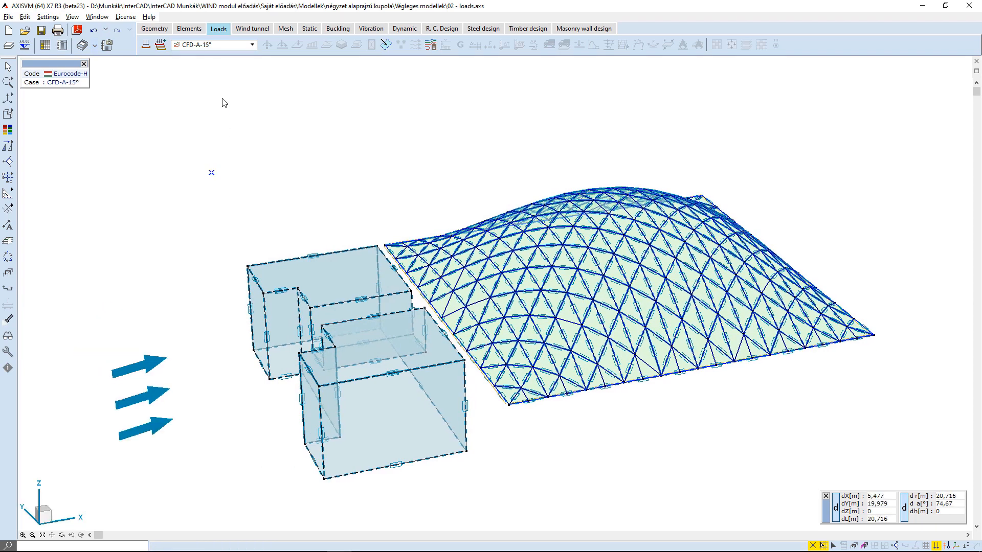
{"action": "left_click", "coordinate": [230, 45]}
{"action": "left_click", "coordinate": [225, 129]}
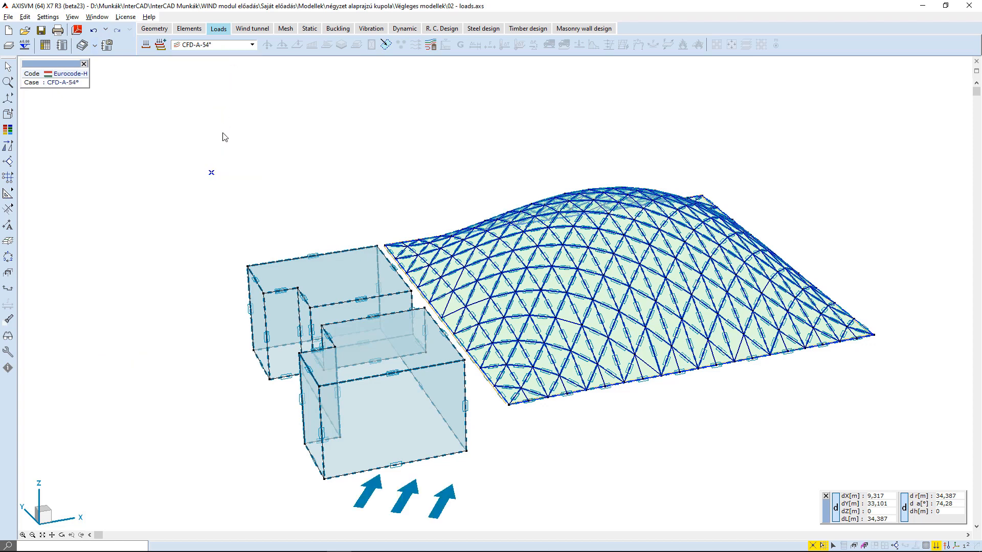
{"action": "left_click", "coordinate": [240, 46]}
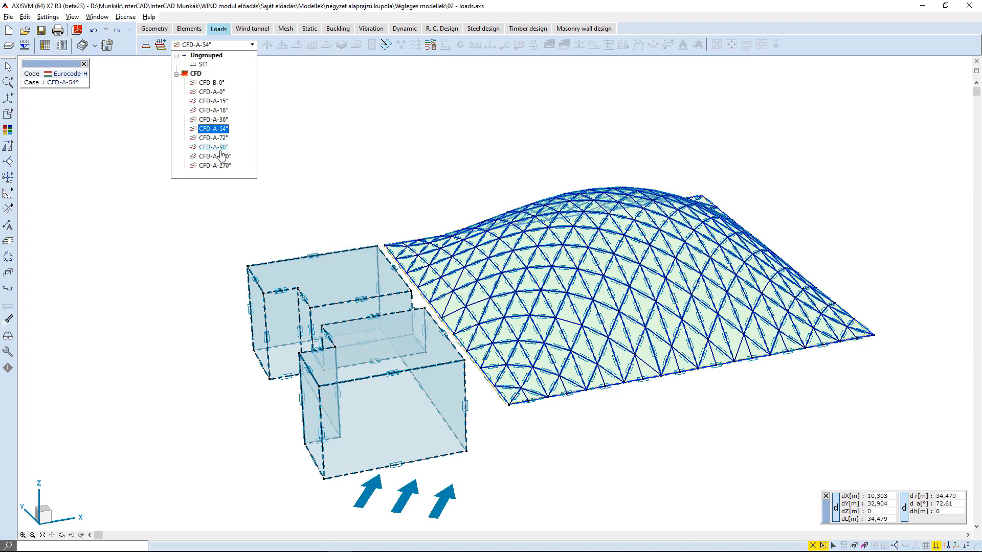
{"action": "left_click", "coordinate": [219, 156]}
{"action": "left_click", "coordinate": [229, 49]}
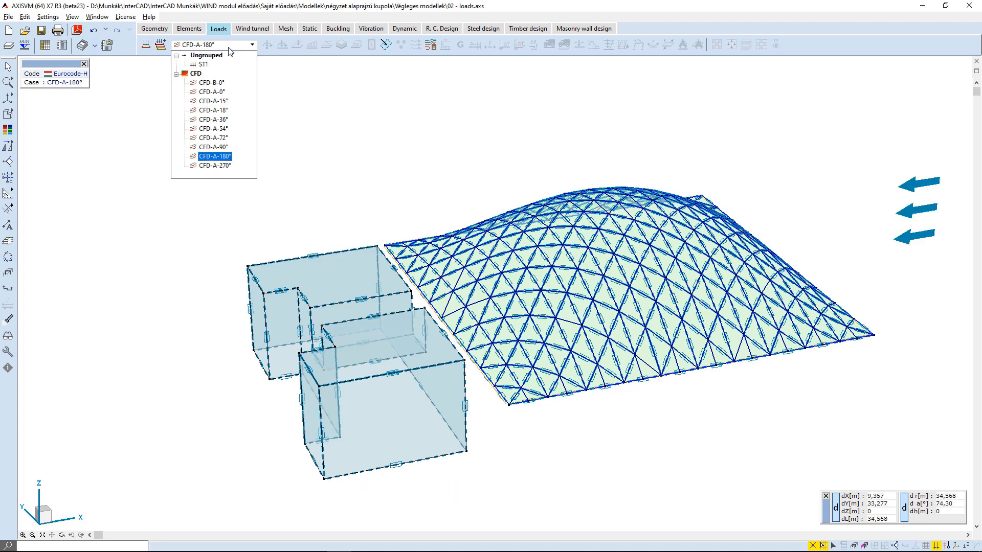
{"action": "left_click", "coordinate": [223, 164]}
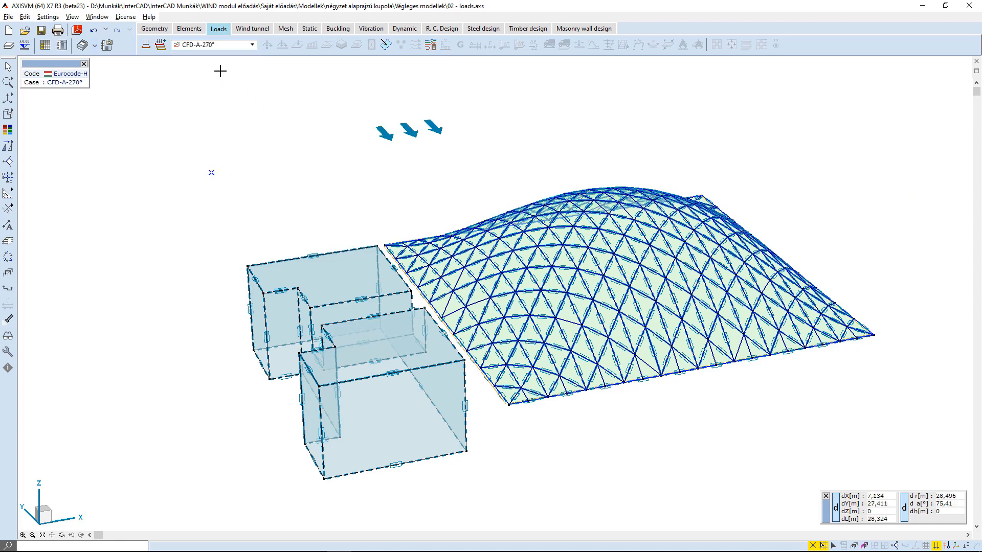
{"action": "left_click", "coordinate": [222, 47]}
{"action": "left_click", "coordinate": [221, 92]}
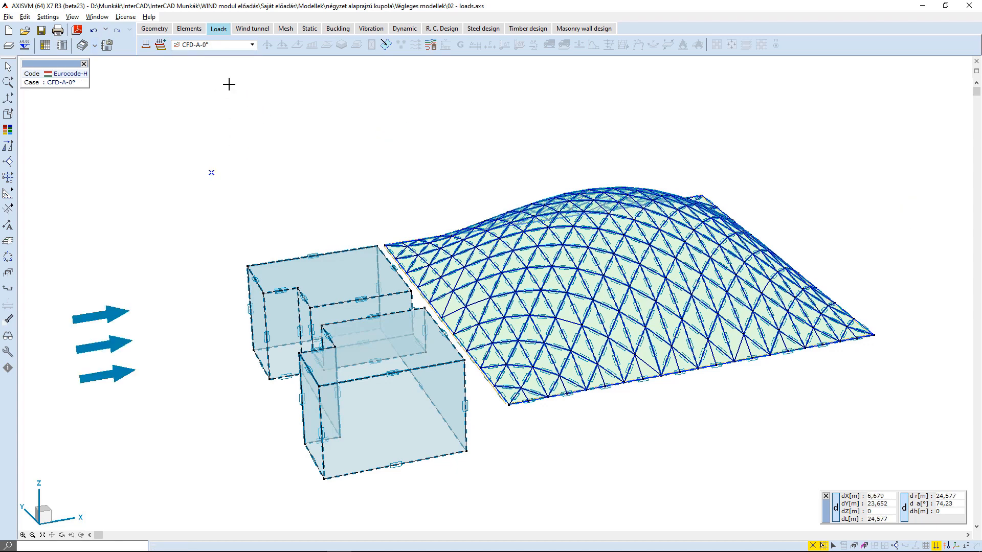
{"action": "left_click", "coordinate": [195, 46]}
{"action": "left_click", "coordinate": [215, 82]}
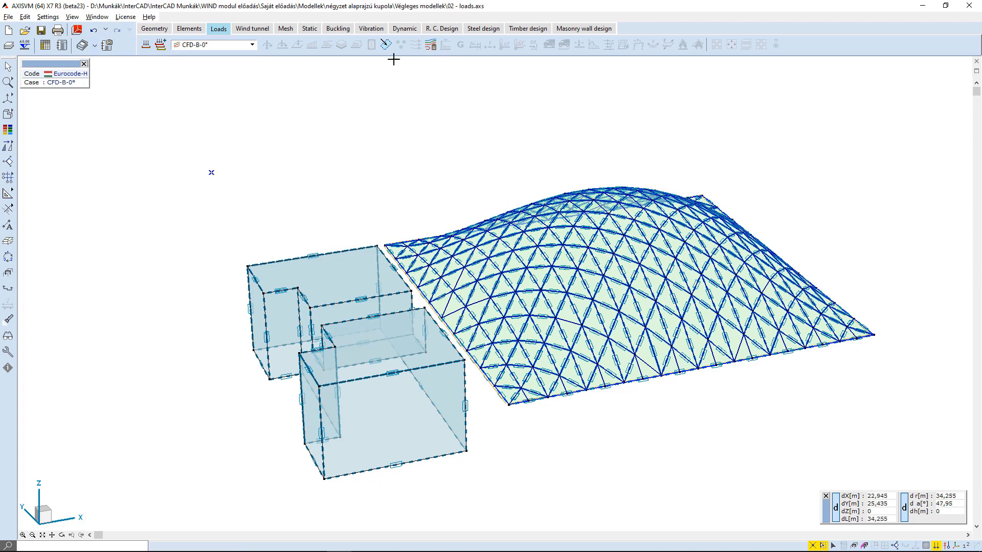
Open the simulated wind settings for CFD-B, add the custom directions 0;90;180;270, set terrain category III and apply.
{"action": "left_click", "coordinate": [431, 45]}
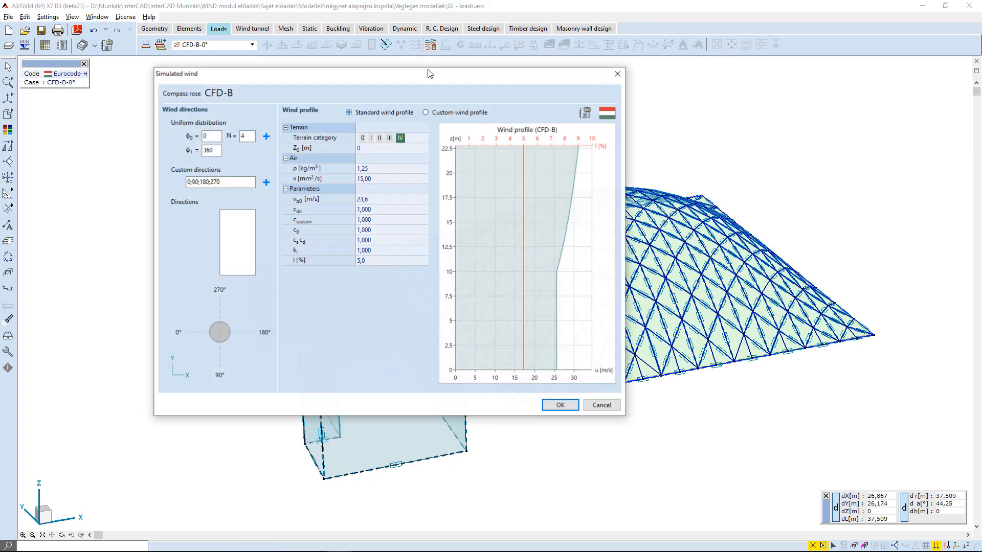
{"action": "left_click", "coordinate": [266, 182]}
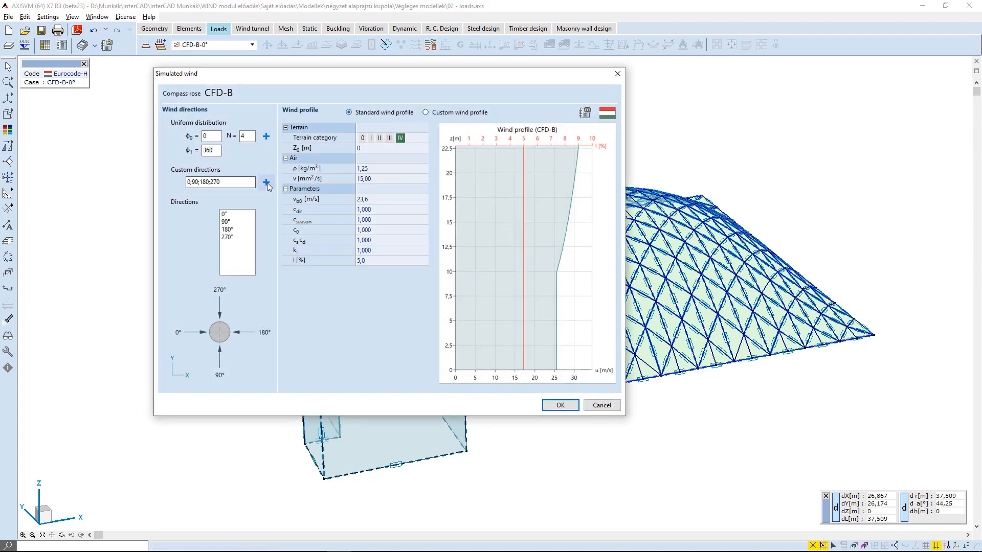
{"action": "left_click", "coordinate": [389, 138]}
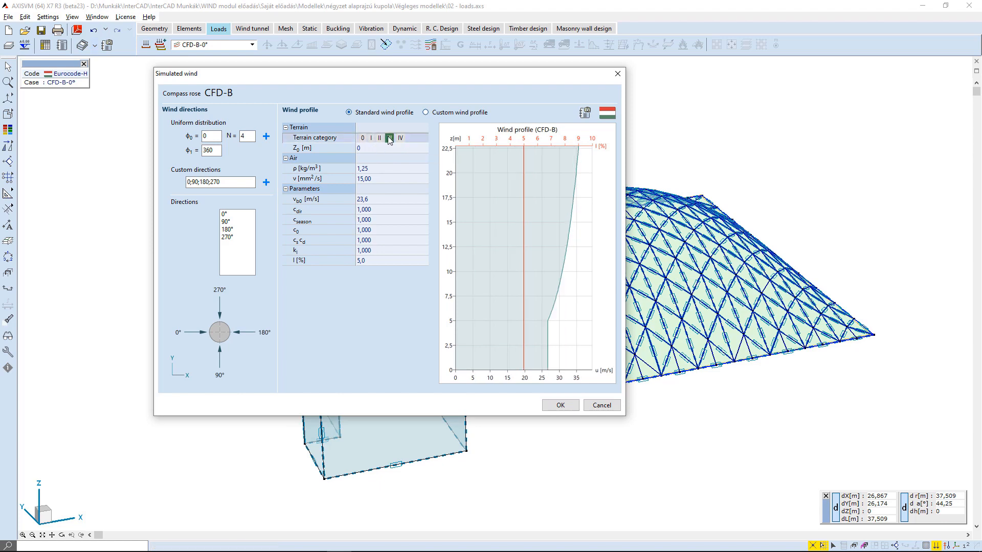
{"action": "left_click", "coordinate": [561, 405]}
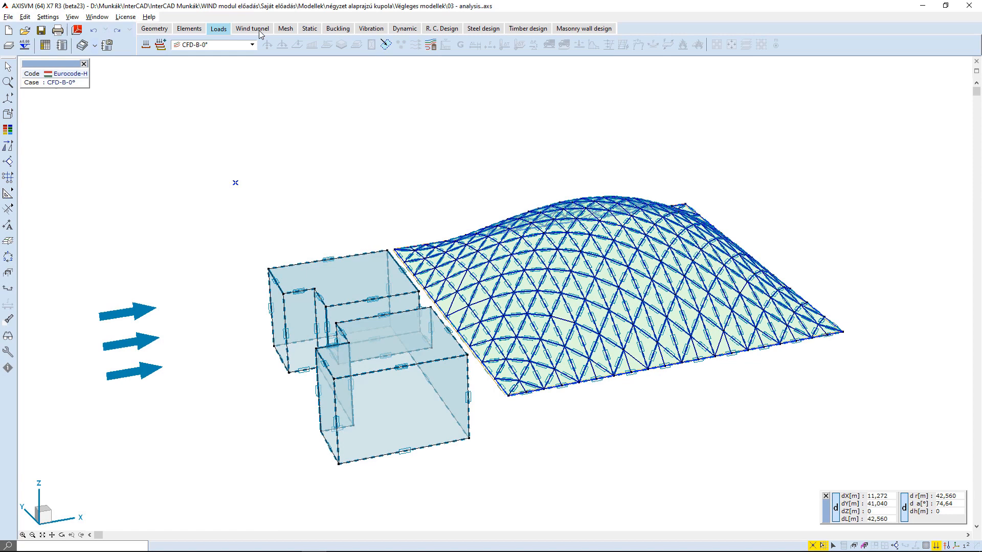
Open the Wind tunnel analysis dialog and select load cases CFD-B-0° and CFD-A-90° for analysis.
{"action": "left_click", "coordinate": [259, 30]}
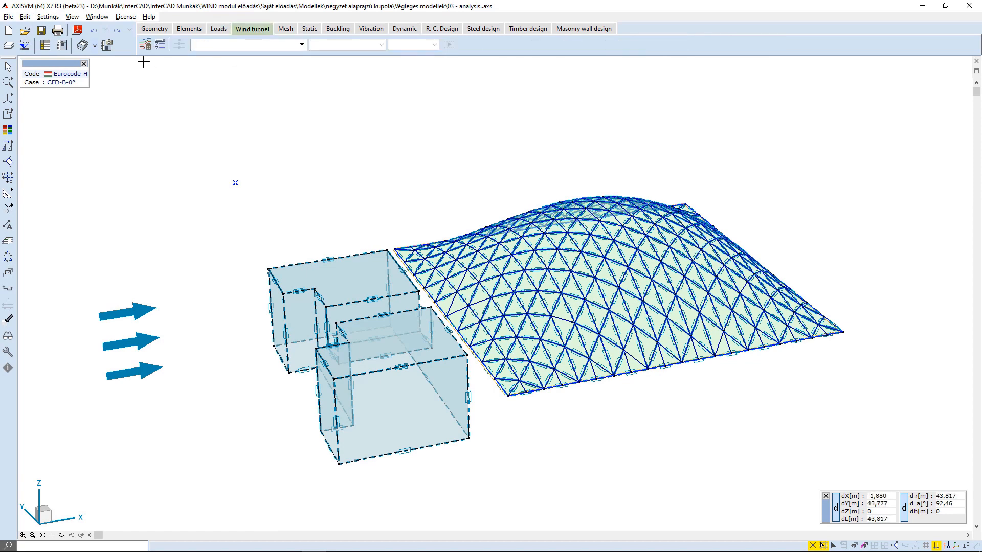
{"action": "left_click", "coordinate": [146, 46]}
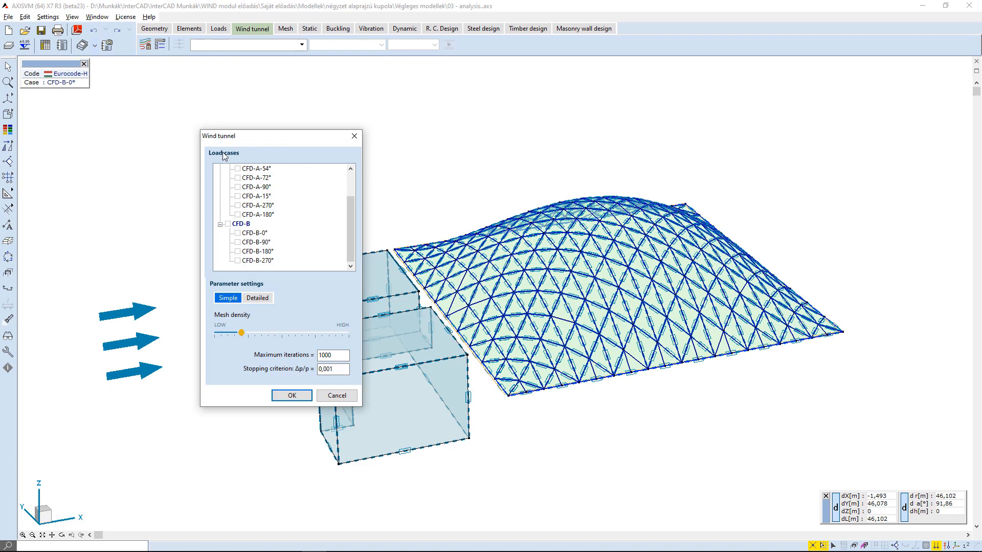
{"action": "scroll", "coordinate": [233, 212], "scroll_direction": "up", "scroll_amount": 2}
{"action": "left_click", "coordinate": [221, 170]}
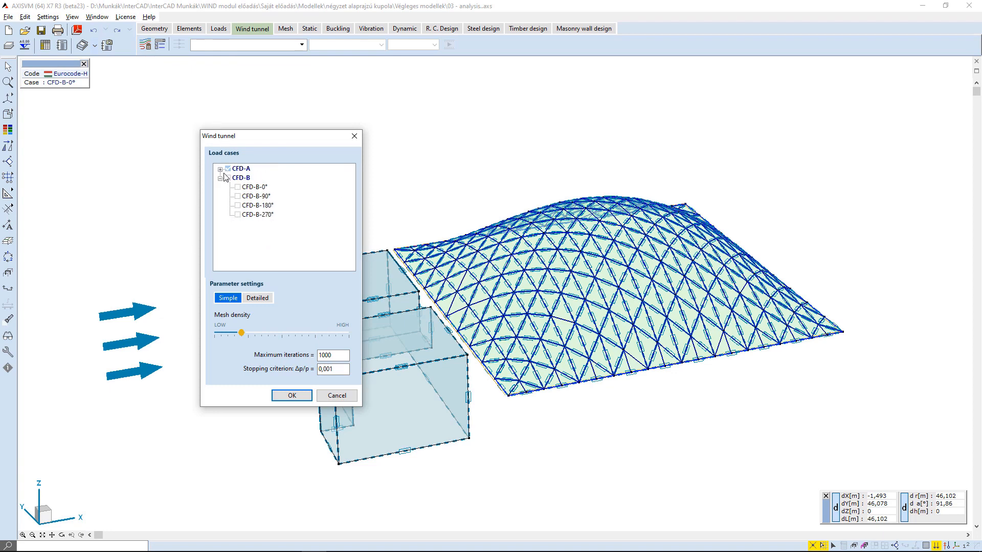
{"action": "left_click", "coordinate": [228, 178]}
{"action": "left_click", "coordinate": [237, 214]}
{"action": "left_click", "coordinate": [238, 206]}
{"action": "left_click", "coordinate": [238, 196]}
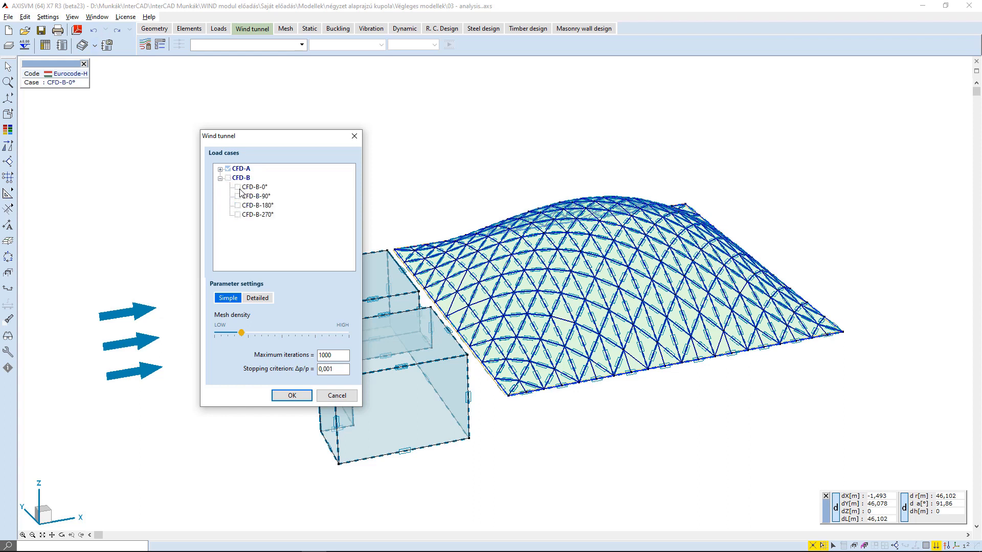
{"action": "left_click", "coordinate": [220, 169]}
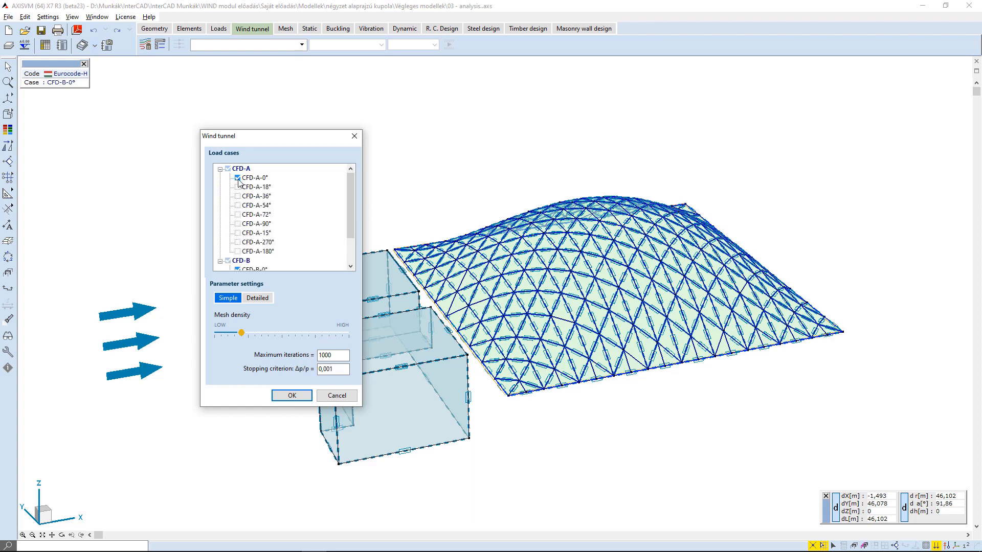
{"action": "left_click", "coordinate": [237, 223]}
Raise the mesh density slider one step in the simple parameter settings.
{"action": "left_click", "coordinate": [255, 301]}
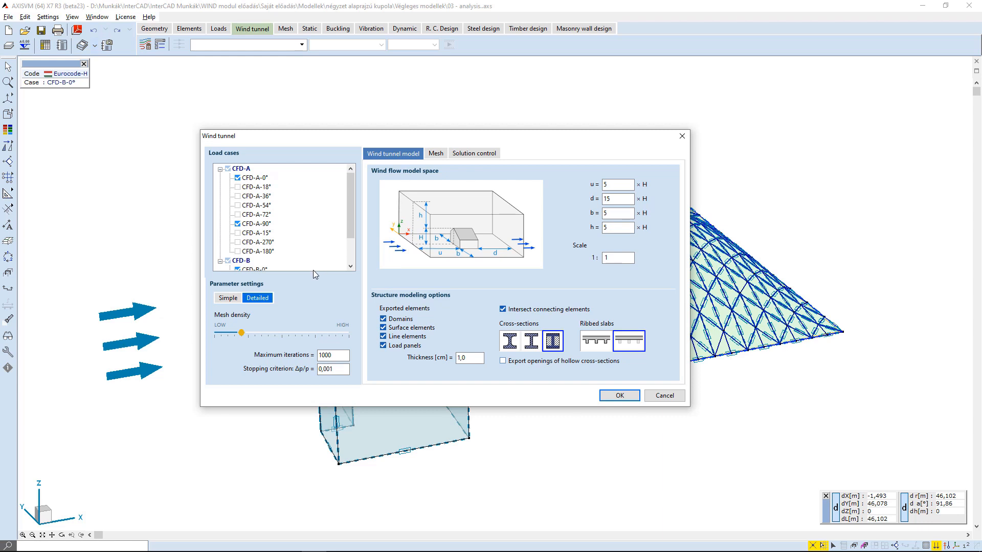
{"action": "left_click", "coordinate": [235, 298]}
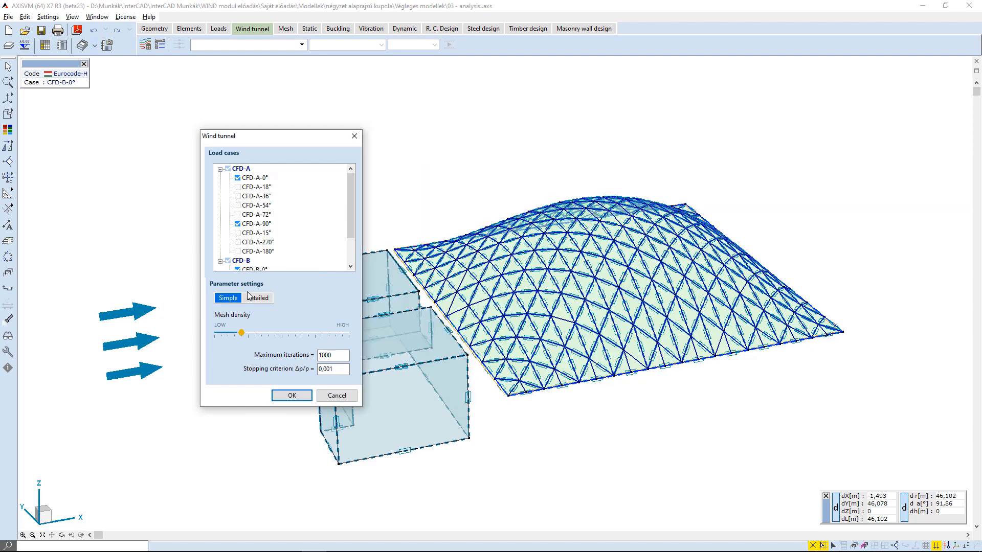
{"action": "left_click", "coordinate": [220, 169]}
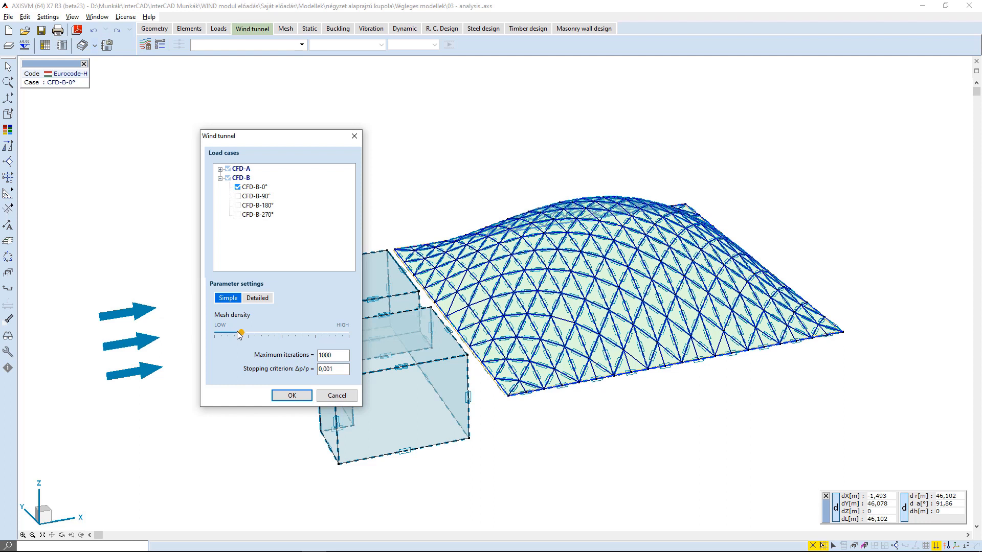
{"action": "mouse_move", "coordinate": [239, 335]}
{"action": "left_mouse_down"}
{"action": "mouse_move", "coordinate": [221, 336]}
{"action": "mouse_move", "coordinate": [353, 340]}
{"action": "mouse_move", "coordinate": [255, 339]}
{"action": "left_mouse_up"}
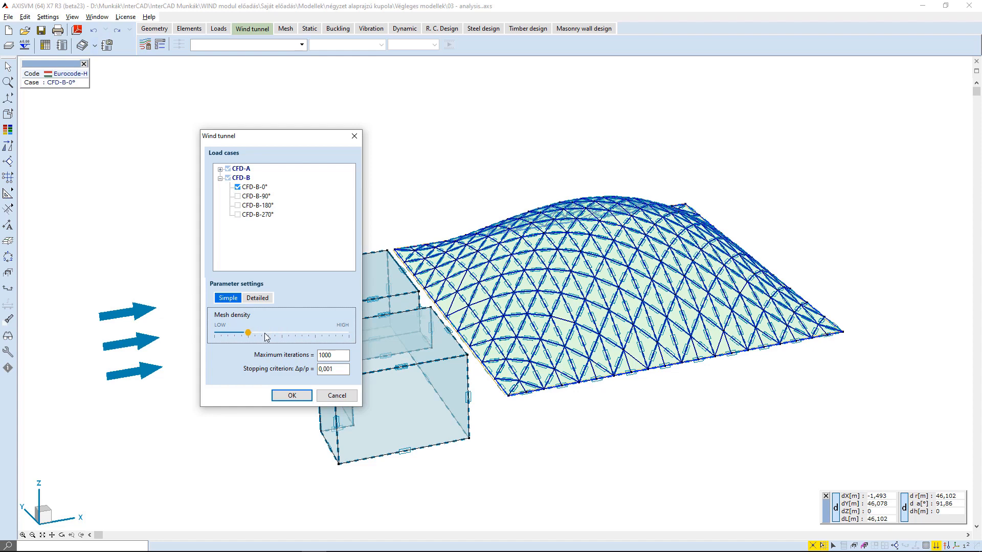
{"action": "left_click", "coordinate": [335, 355]}
{"action": "left_click", "coordinate": [338, 372]}
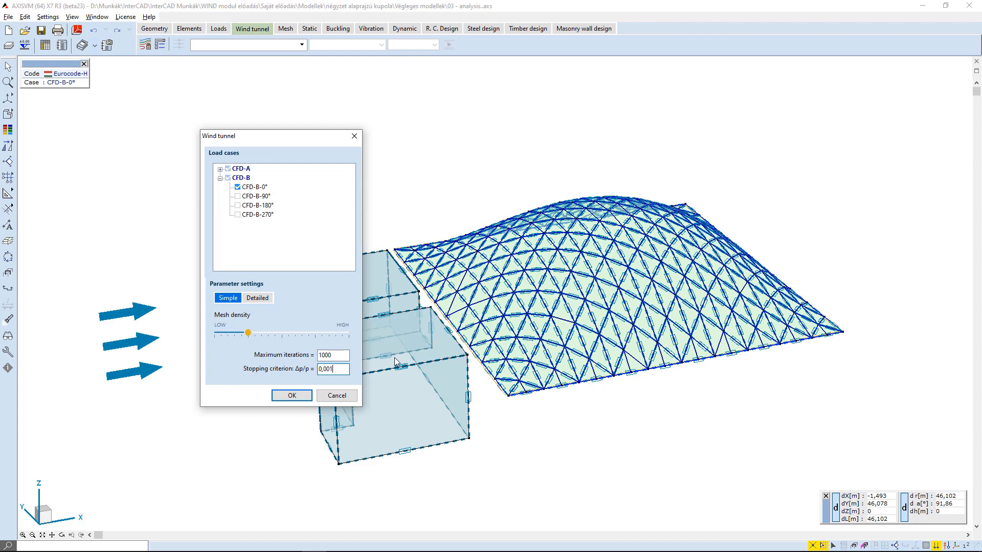
Switch to detailed parameter settings and review the wind tunnel model, mesh and solution control settings.
{"action": "left_click", "coordinate": [266, 301]}
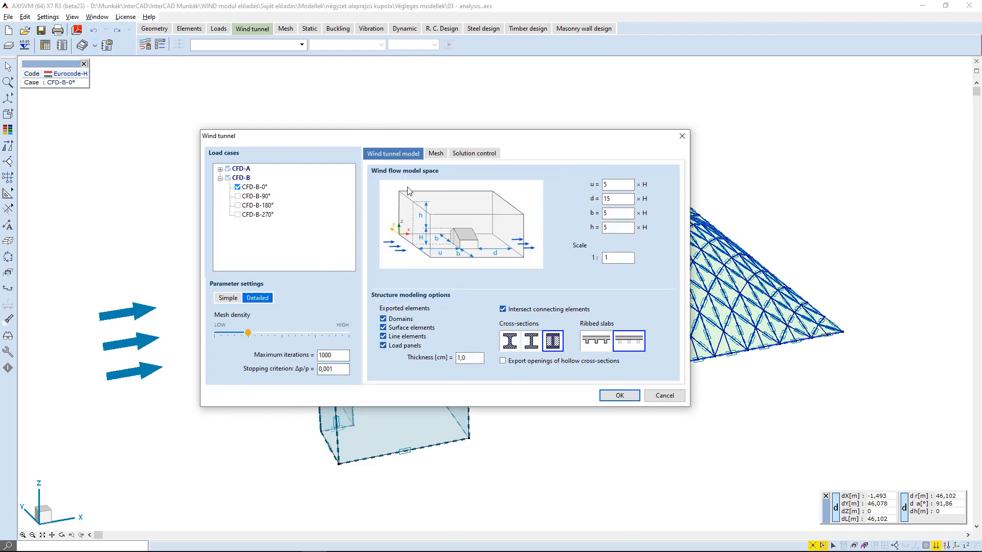
{"action": "left_click", "coordinate": [434, 153]}
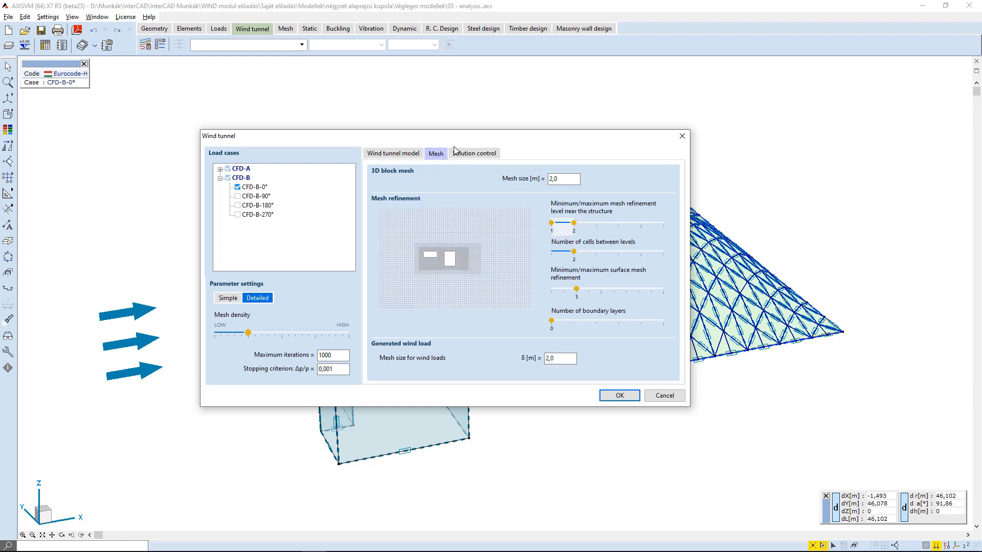
{"action": "left_click", "coordinate": [486, 155]}
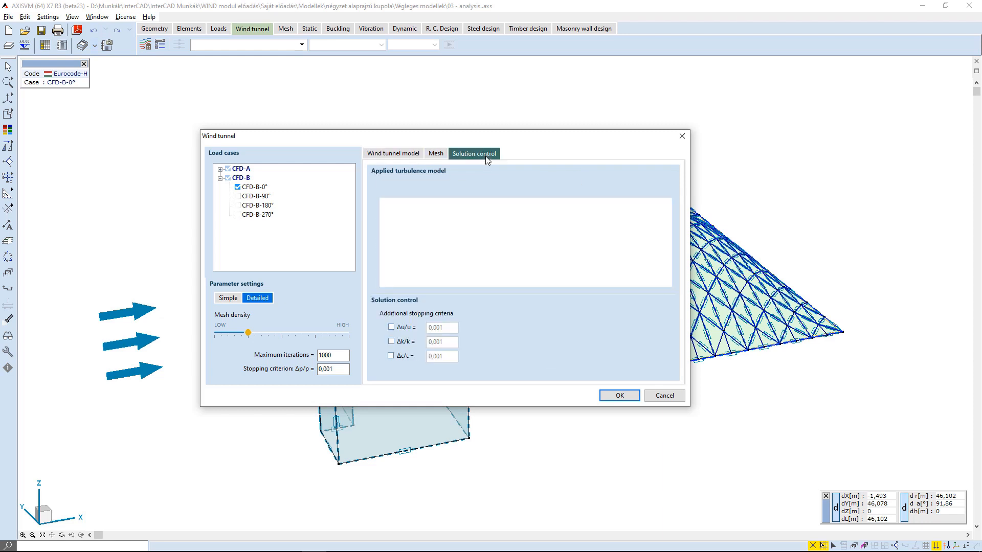
{"action": "left_click", "coordinate": [402, 155]}
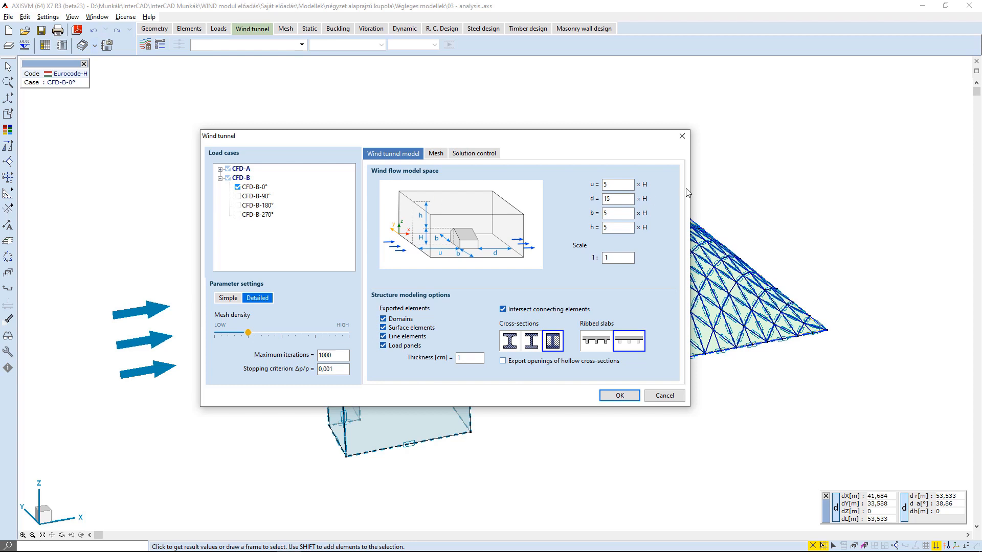
Set the exported element thickness to 20 cm in the structure modeling options of the wind tunnel model.
{"action": "left_click", "coordinate": [621, 199]}
{"action": "left_click", "coordinate": [623, 228]}
{"action": "left_click", "coordinate": [605, 259]}
{"action": "left_click", "coordinate": [384, 337]}
{"action": "left_click", "coordinate": [383, 337]}
{"action": "left_click", "coordinate": [468, 355]}
{"action": "type", "text": "20"}
{"action": "left_click", "coordinate": [510, 341]}
{"action": "left_click", "coordinate": [534, 343]}
{"action": "left_click", "coordinate": [552, 341]}
{"action": "left_click", "coordinate": [599, 346]}
{"action": "left_click", "coordinate": [633, 345]}
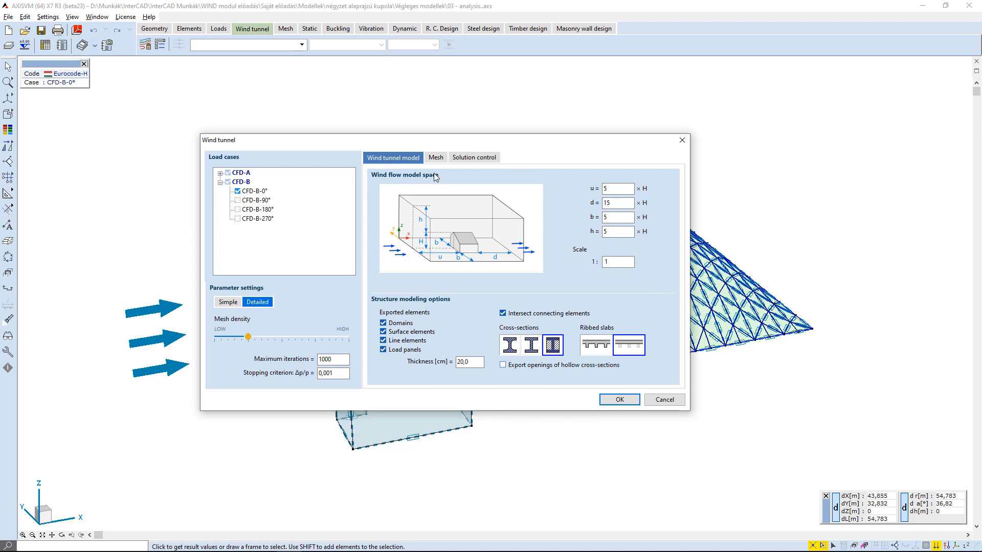
Open the 3D block mesh size for editing in the mesh settings.
{"action": "left_click", "coordinate": [443, 159]}
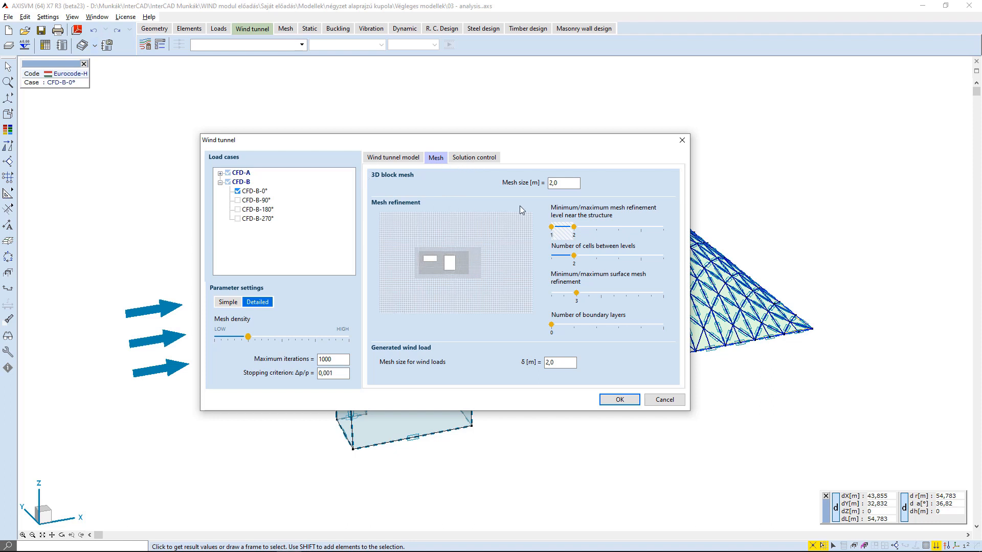
{"action": "left_click", "coordinate": [563, 182]}
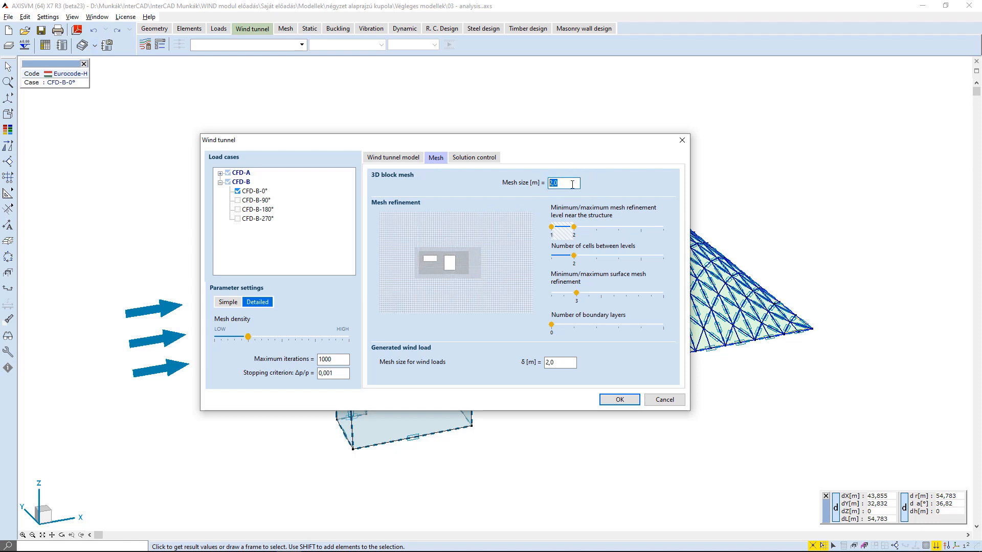
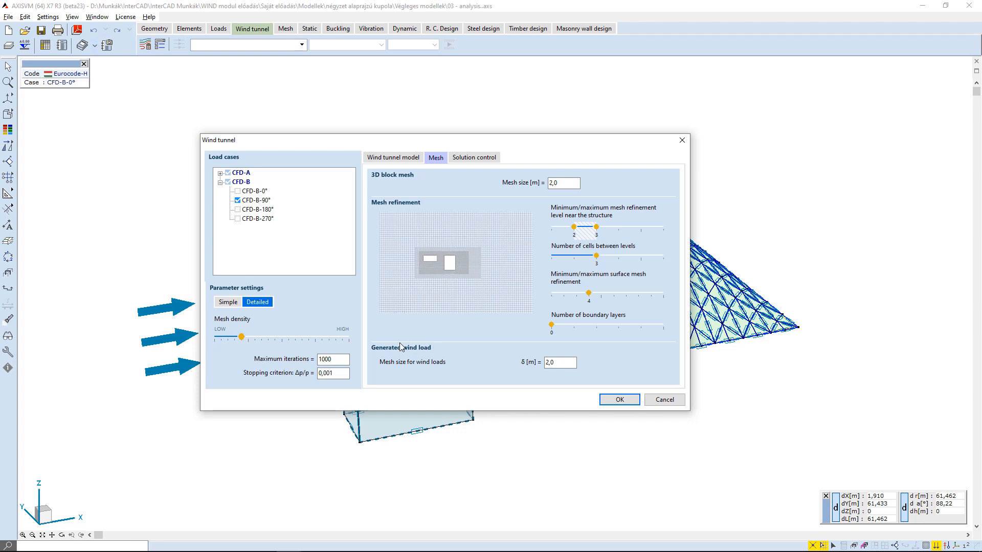
Review the wind load mesh size and the turbulence model choices in the solution control settings, keeping k-ε.
{"action": "left_click", "coordinate": [530, 363]}
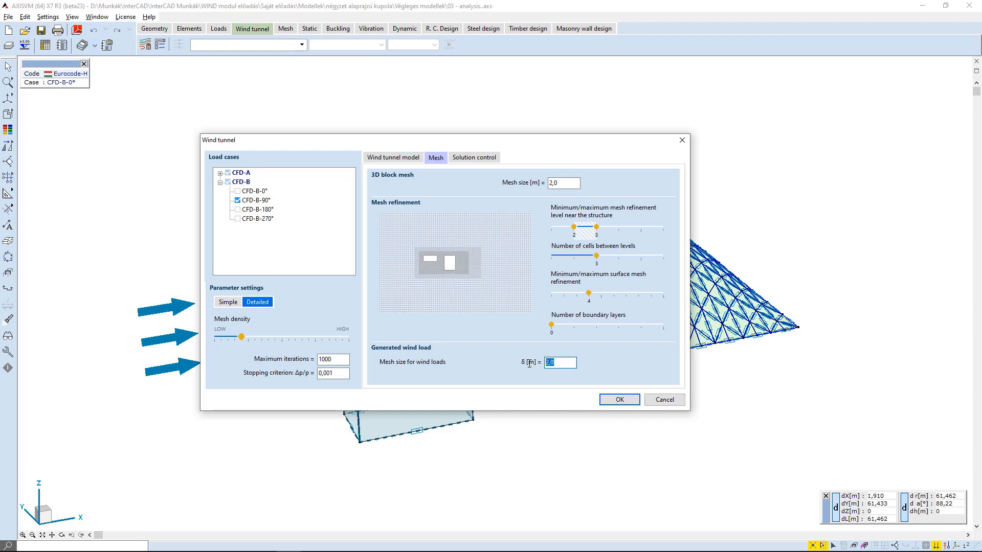
{"action": "left_click", "coordinate": [559, 362]}
{"action": "left_click", "coordinate": [398, 330]}
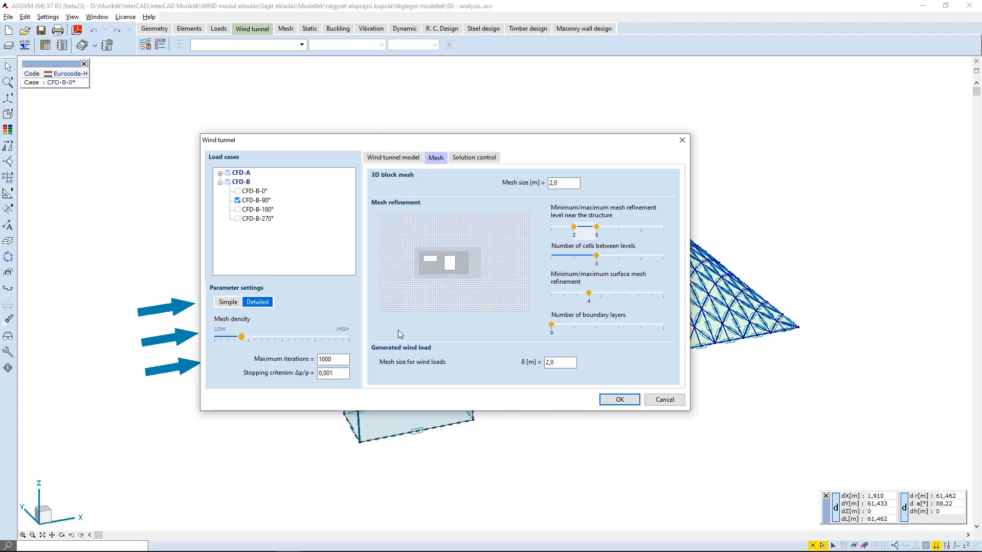
{"action": "left_click", "coordinate": [472, 159]}
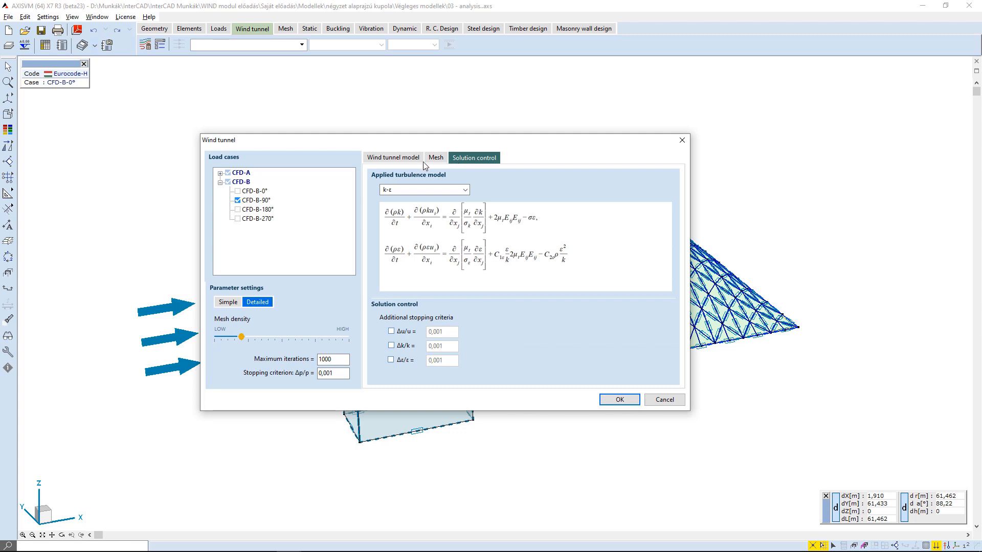
{"action": "left_click", "coordinate": [419, 192]}
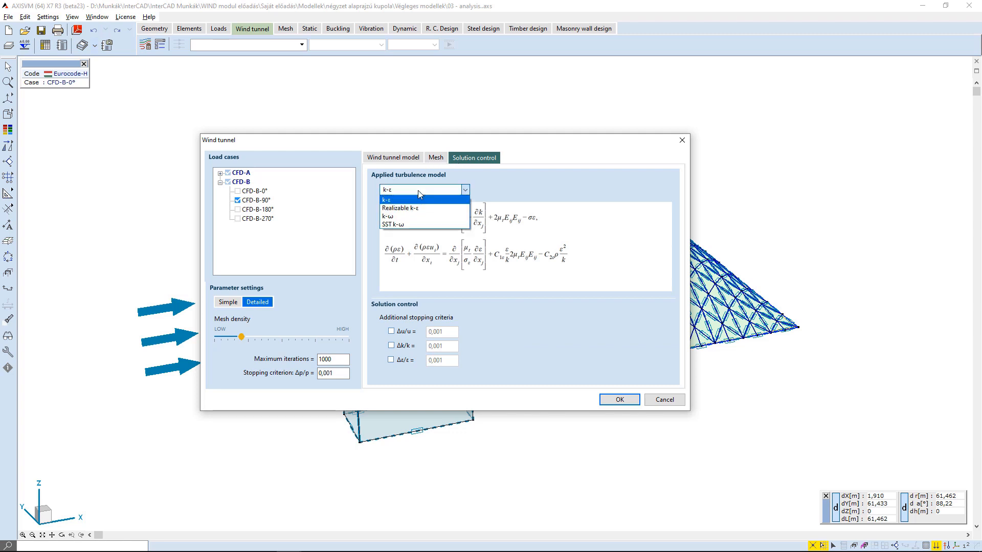
{"action": "left_click", "coordinate": [465, 191]}
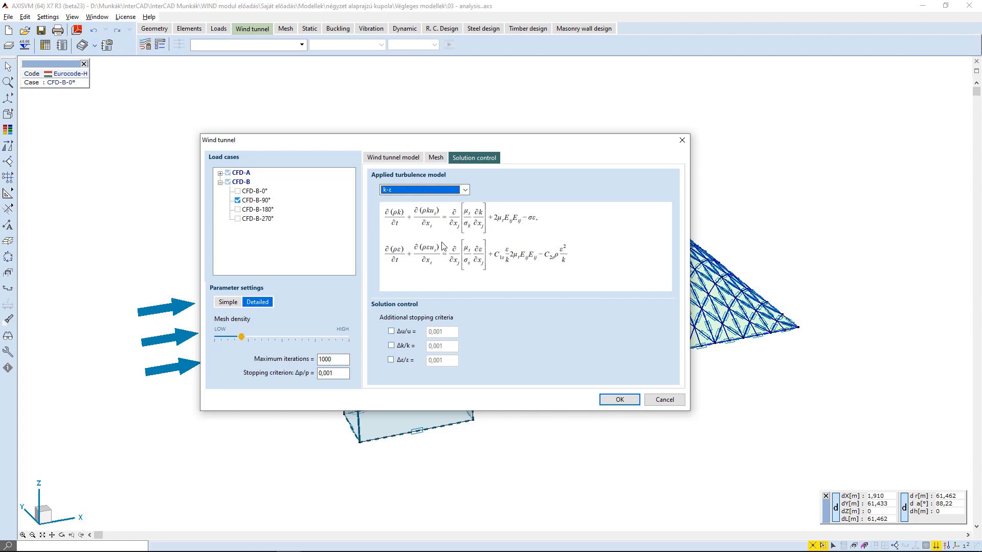
Check the additional stopping criteria options and confirm the wind tunnel analysis settings.
{"action": "left_click_drag", "start_coordinate": [345, 373], "coordinate": [325, 373]}
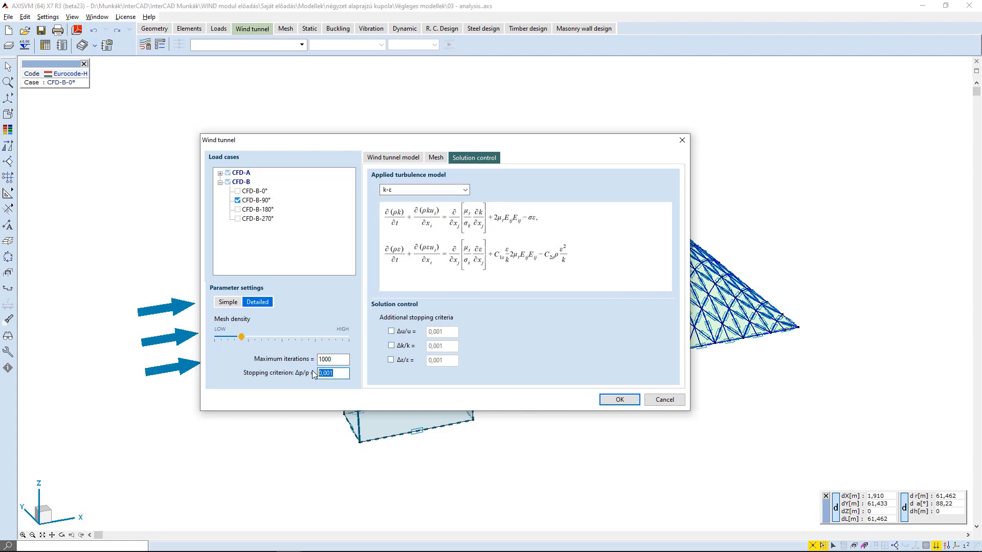
{"action": "left_click", "coordinate": [348, 372]}
{"action": "left_click", "coordinate": [393, 333]}
{"action": "left_click", "coordinate": [392, 347]}
{"action": "left_click", "coordinate": [393, 332]}
{"action": "left_click", "coordinate": [392, 346]}
{"action": "left_click", "coordinate": [617, 399]}
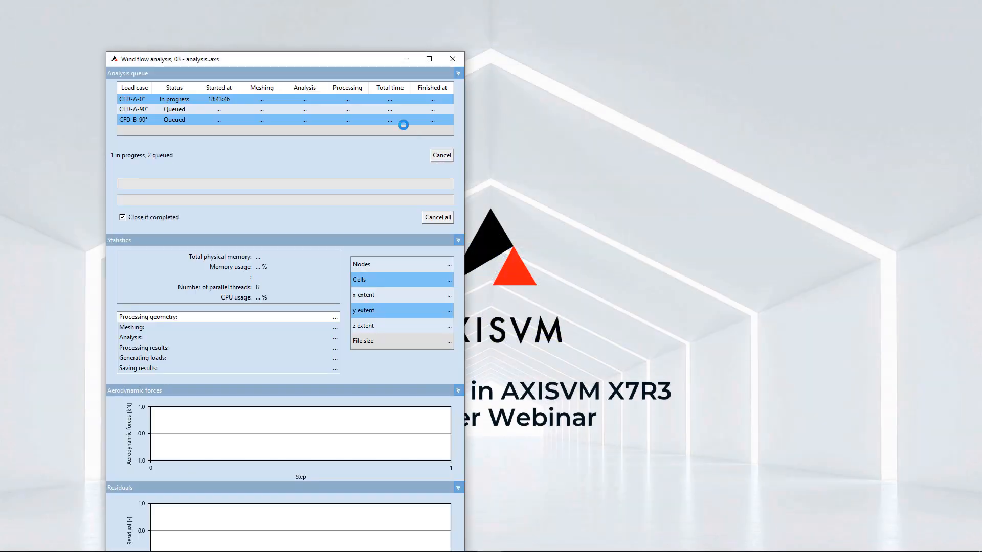
Inspect the generated CFD mesh of load case CFD-A-0° in the mesh preview window.
{"action": "left_click_drag", "start_coordinate": [354, 62], "coordinate": [337, 26]}
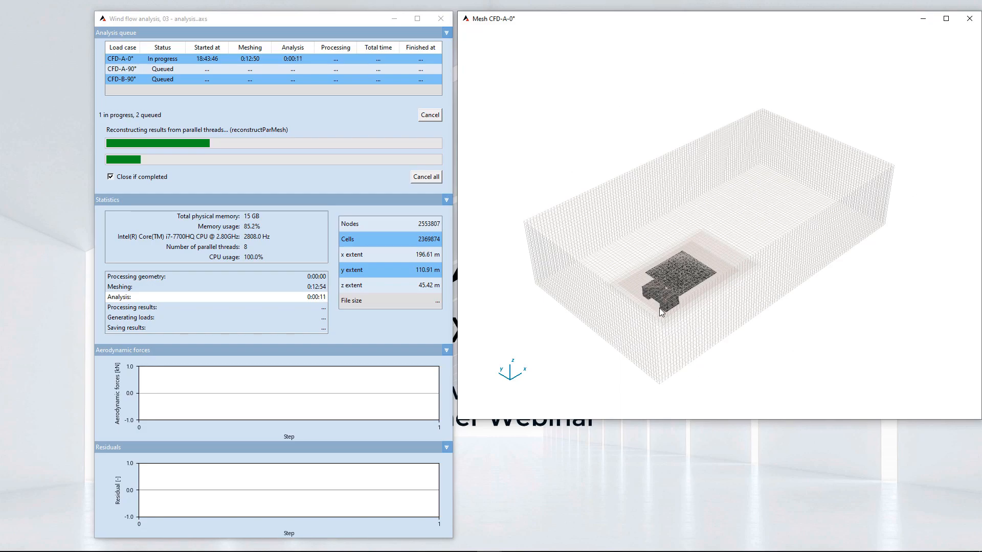
{"action": "scroll", "coordinate": [658, 308], "scroll_direction": "up", "scroll_amount": 10}
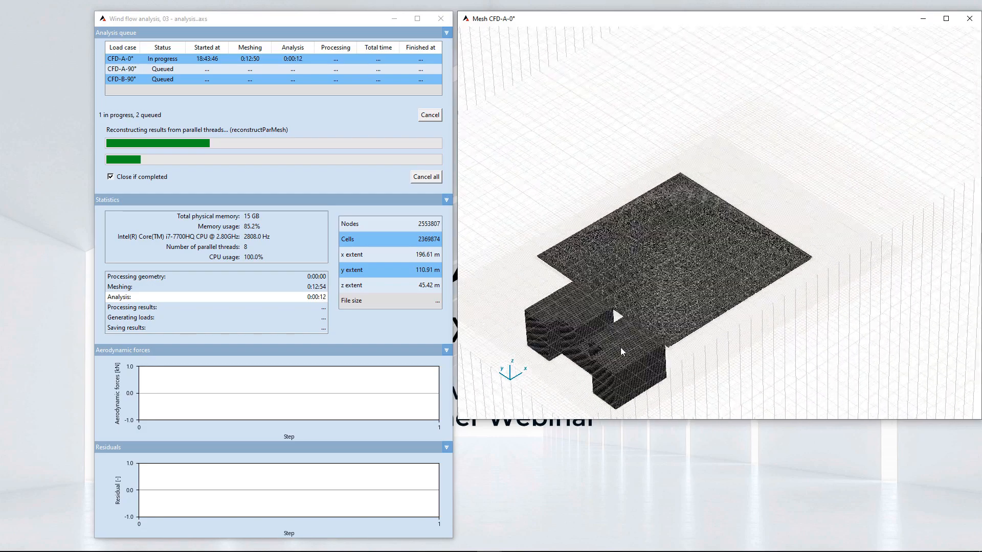
{"action": "scroll", "coordinate": [619, 351], "scroll_direction": "up", "scroll_amount": 8}
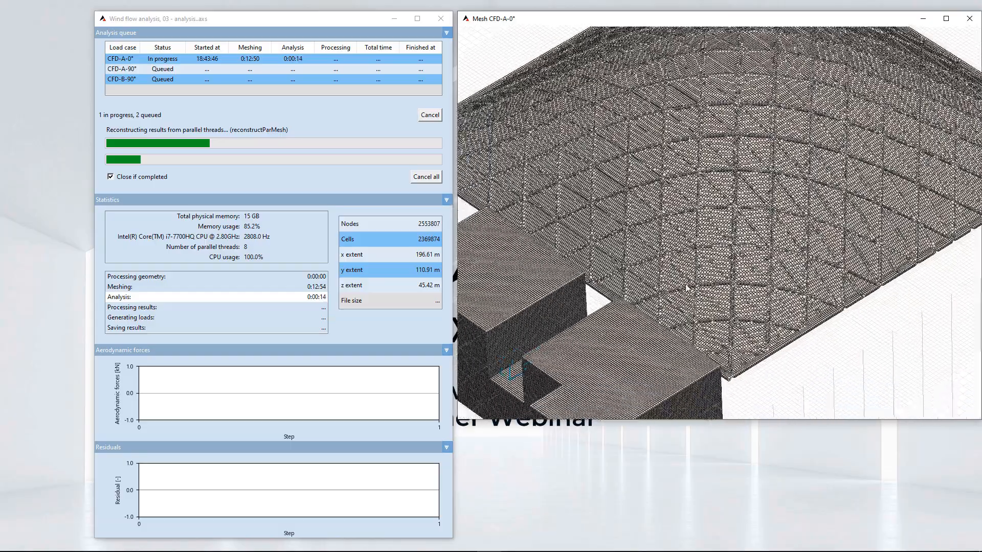
{"action": "scroll", "coordinate": [740, 234], "scroll_direction": "down", "scroll_amount": 3}
{"action": "left_click_drag", "start_coordinate": [703, 305], "coordinate": [730, 207]}
{"action": "middle_click_drag", "start_coordinate": [785, 180], "coordinate": [731, 228]}
{"action": "middle_click_drag", "start_coordinate": [789, 201], "coordinate": [739, 219]}
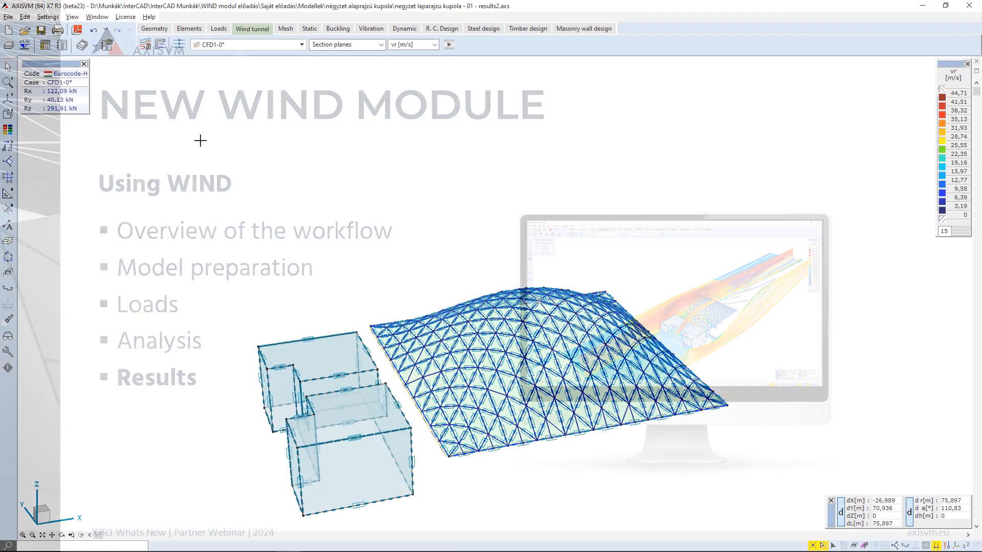
Display the structure envelope results for load case CFD1-0°.
{"action": "left_click", "coordinate": [288, 48]}
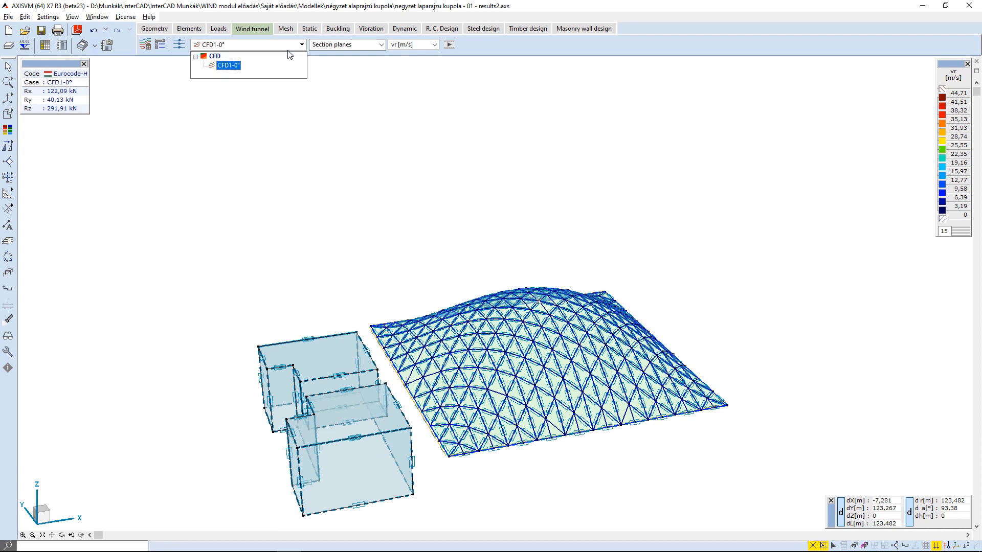
{"action": "left_click", "coordinate": [289, 50]}
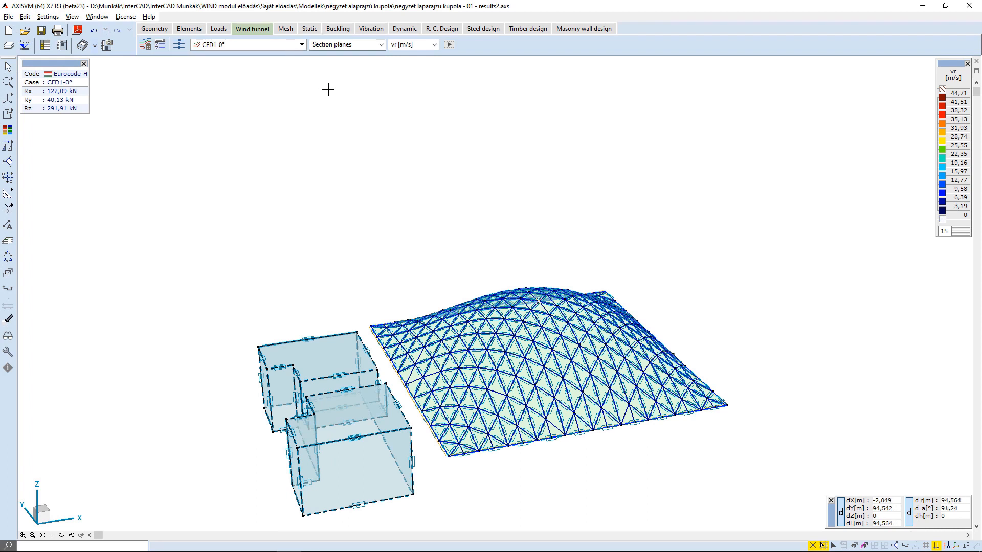
{"action": "left_click", "coordinate": [346, 44]}
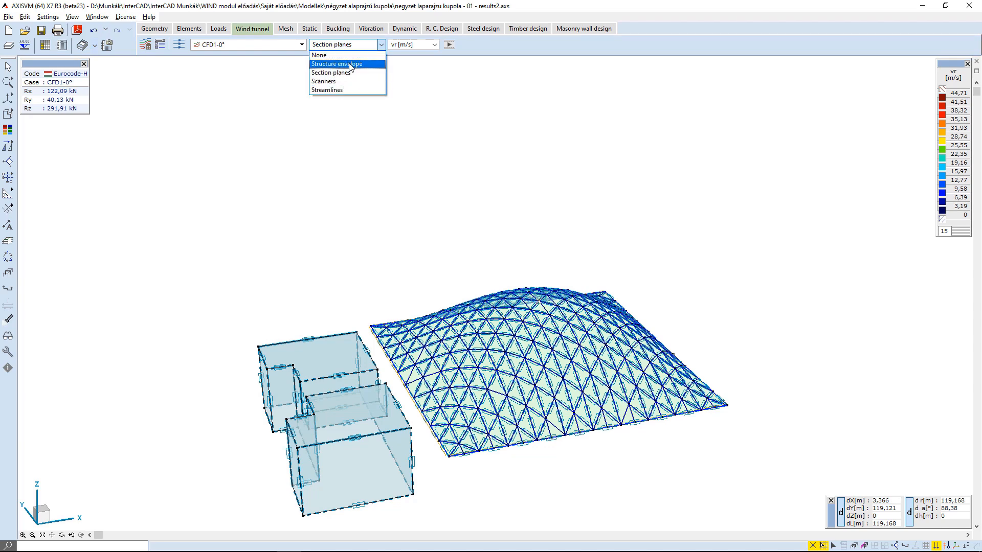
{"action": "left_click", "coordinate": [351, 65]}
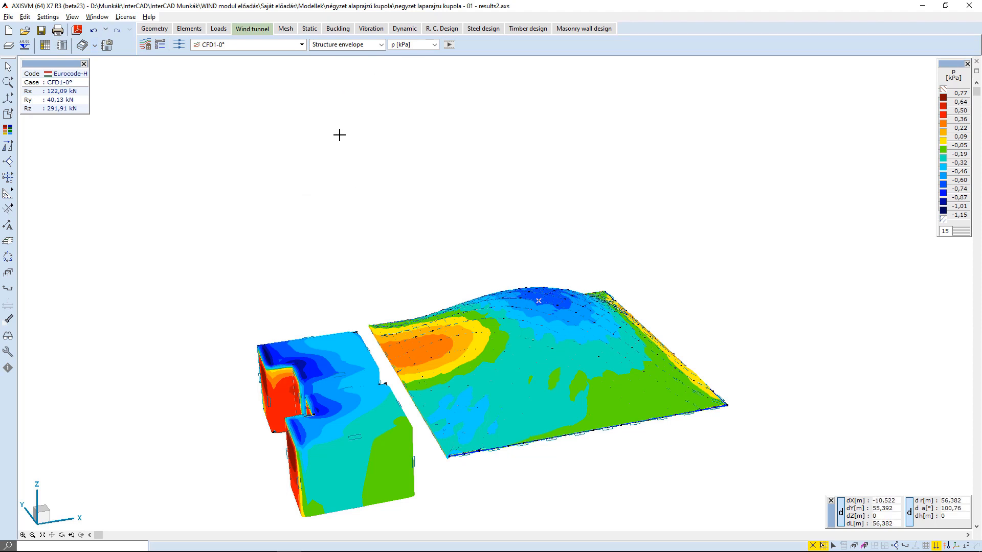
Switch the structure envelope result component to the cpe pressure coefficient.
{"action": "left_click", "coordinate": [409, 45]}
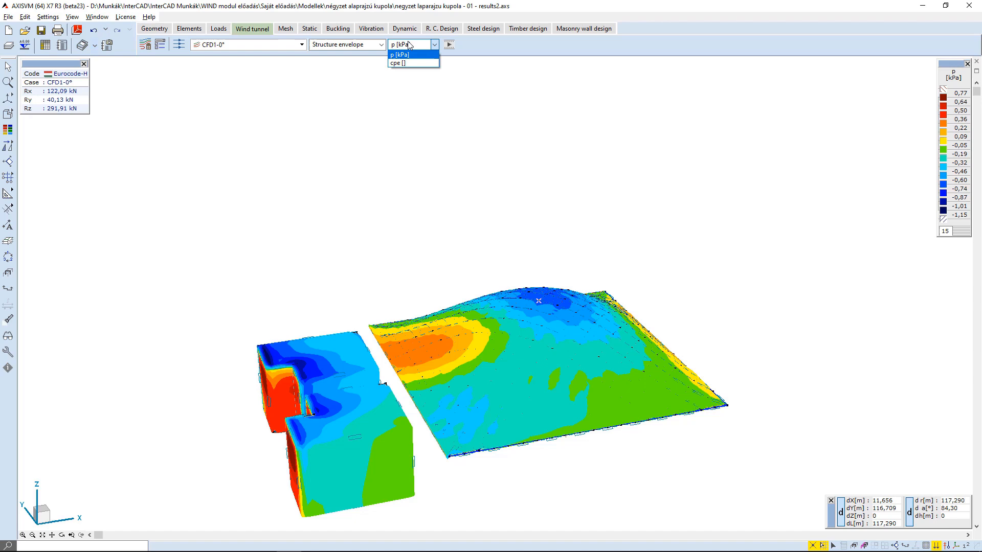
{"action": "left_click", "coordinate": [394, 64]}
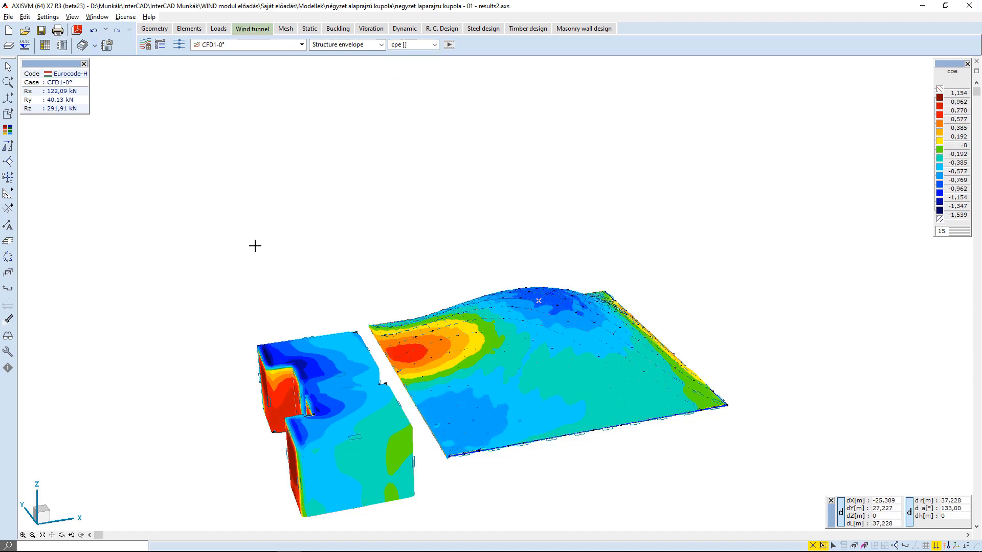
{"action": "middle_click_drag", "start_coordinate": [258, 263], "coordinate": [510, 260], "text": "shift"}
{"action": "scroll", "coordinate": [287, 276], "scroll_direction": "down", "scroll_amount": 4}
Display section plane results and turn on the first section plane in the section plane list.
{"action": "left_click", "coordinate": [346, 45]}
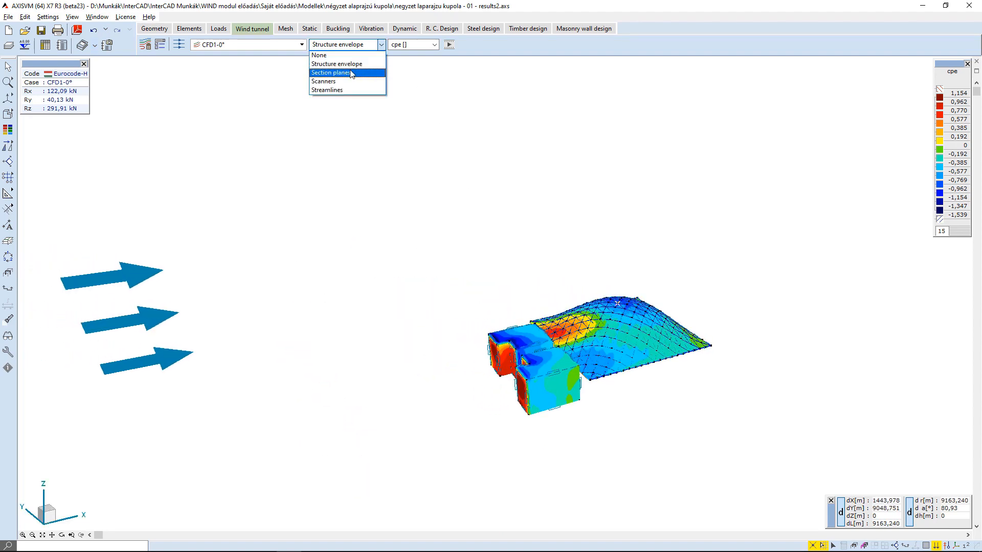
{"action": "left_click", "coordinate": [345, 73]}
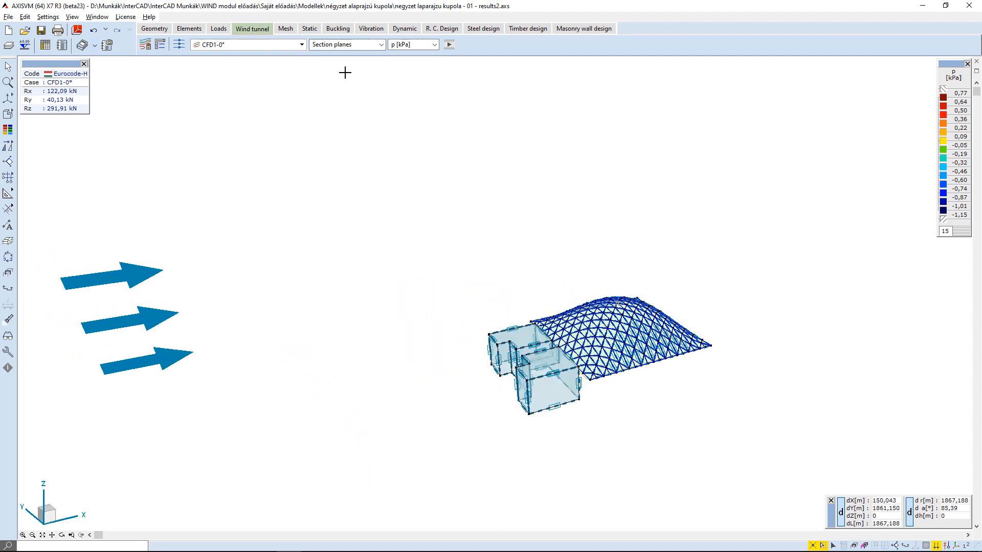
{"action": "left_click", "coordinate": [906, 546]}
{"action": "left_click", "coordinate": [903, 521]}
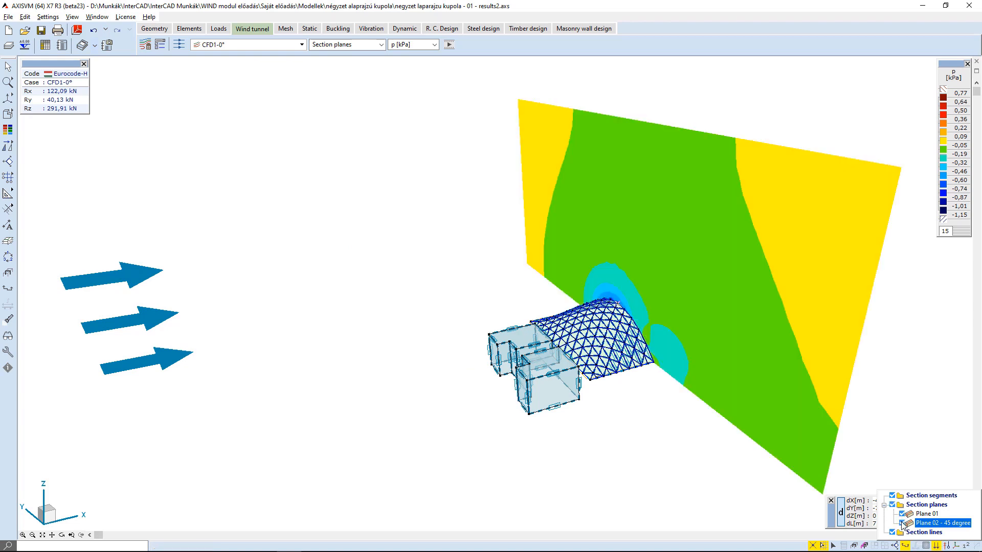
{"action": "left_click", "coordinate": [902, 522]}
{"action": "left_click", "coordinate": [901, 514]}
{"action": "middle_click_drag", "start_coordinate": [698, 374], "coordinate": [623, 366]}
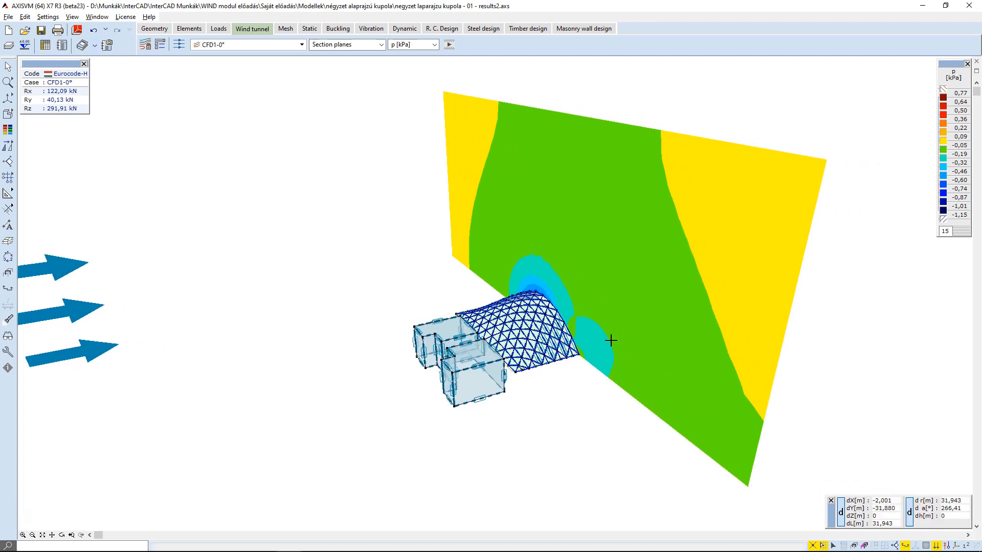
Switch the section plane result component to vx, then to the resultant velocity vr.
{"action": "left_click", "coordinate": [409, 47]}
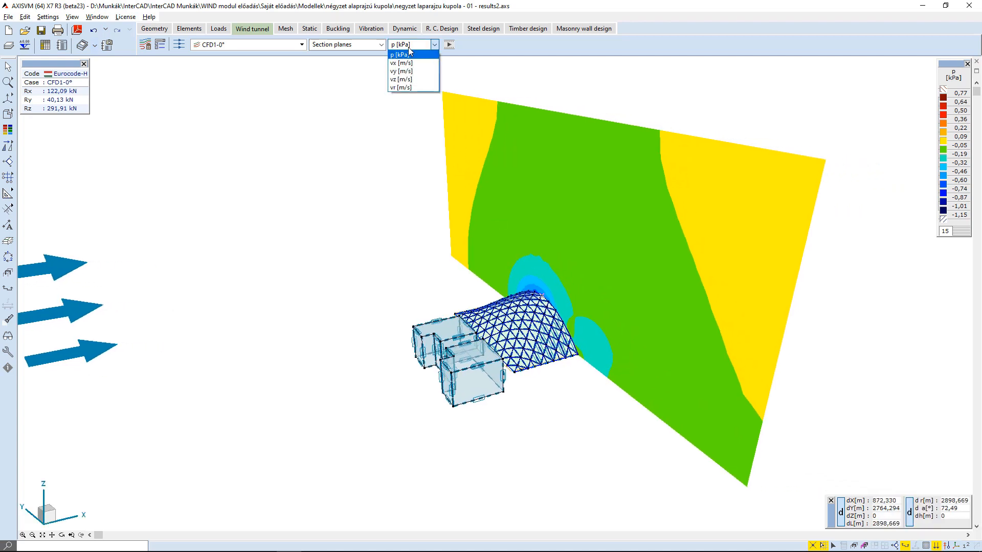
{"action": "left_click", "coordinate": [404, 63]}
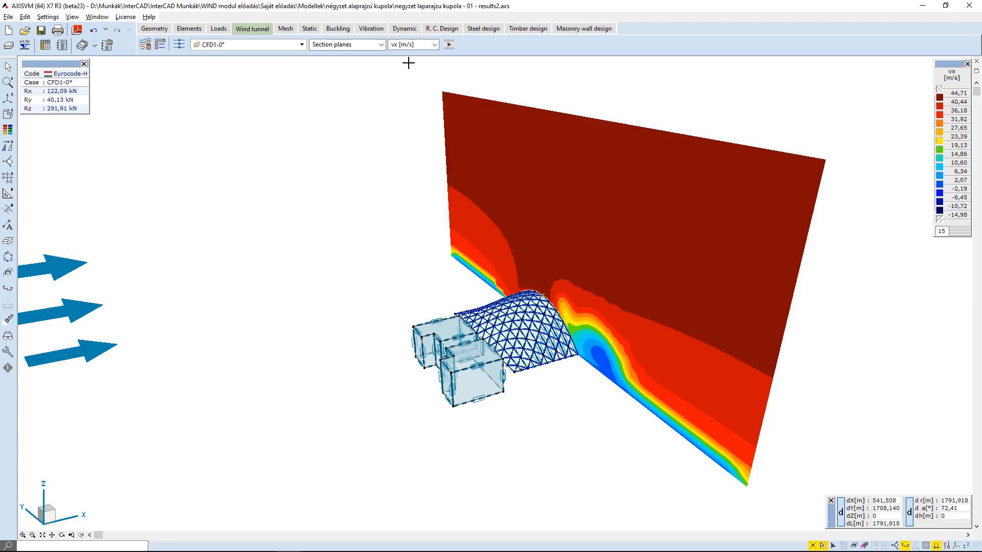
{"action": "left_click", "coordinate": [407, 47]}
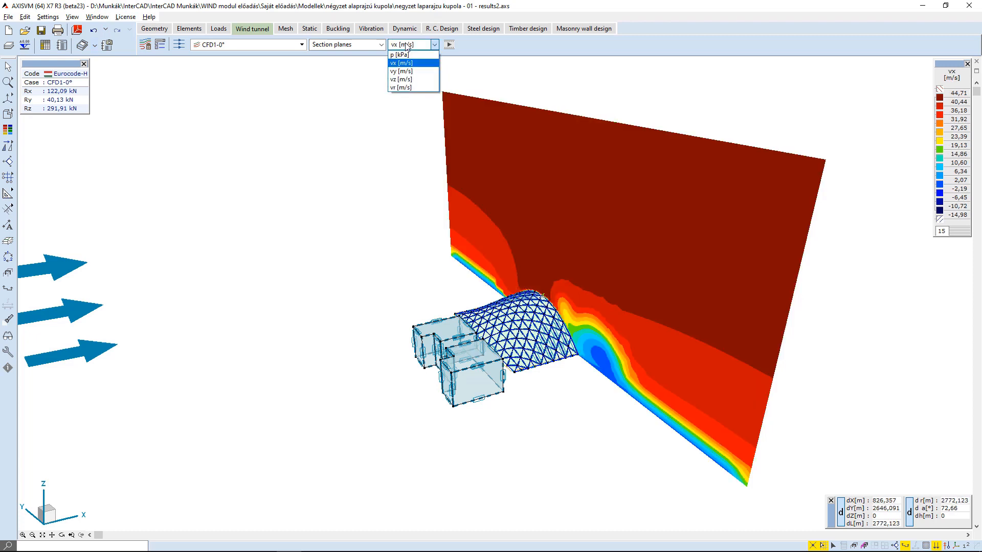
{"action": "left_click", "coordinate": [401, 87]}
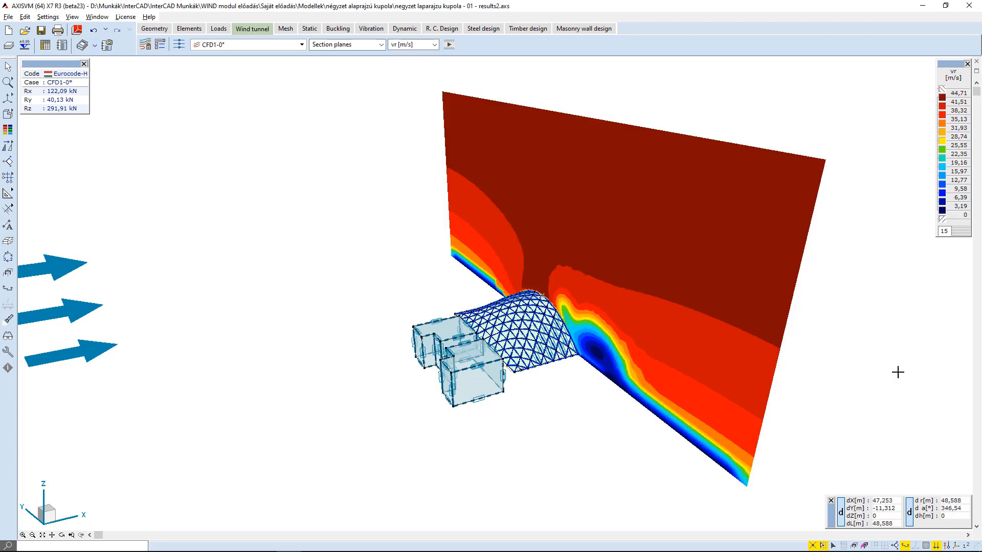
Enable the Plane 02 - 45 degree section plane as well and examine the velocity field around the buildings.
{"action": "left_click", "coordinate": [906, 545]}
{"action": "left_click", "coordinate": [904, 523]}
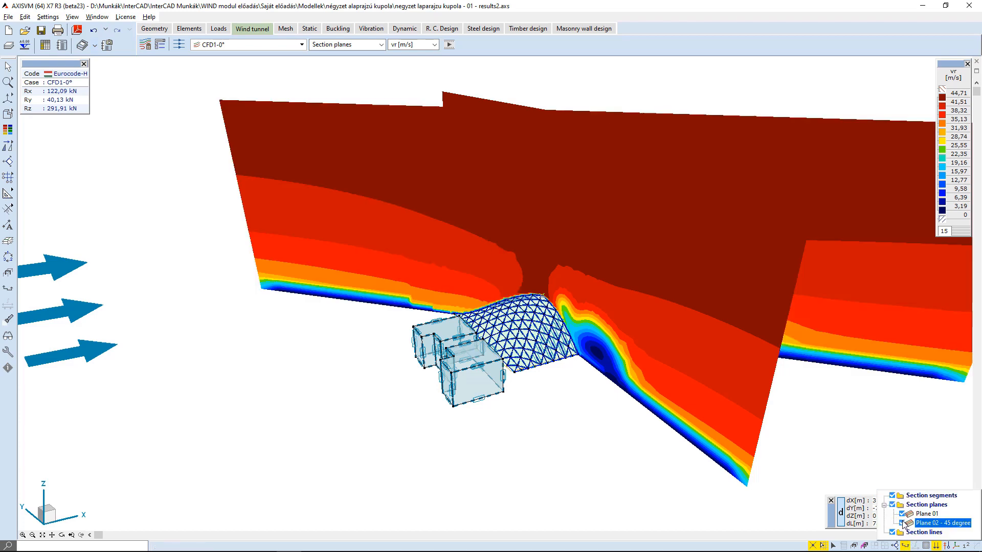
{"action": "left_click", "coordinate": [372, 312]}
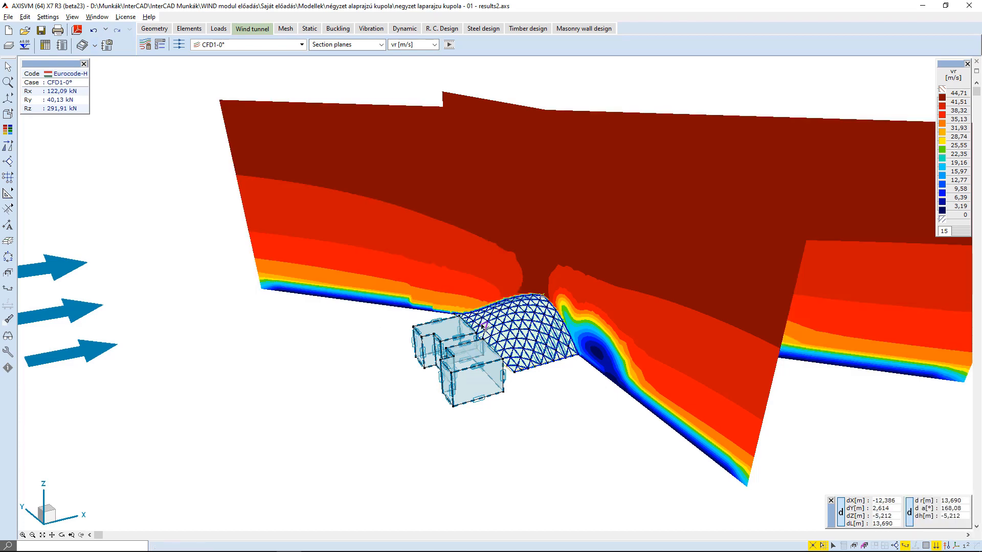
{"action": "middle_click_drag", "start_coordinate": [309, 316], "coordinate": [673, 307], "text": "alt"}
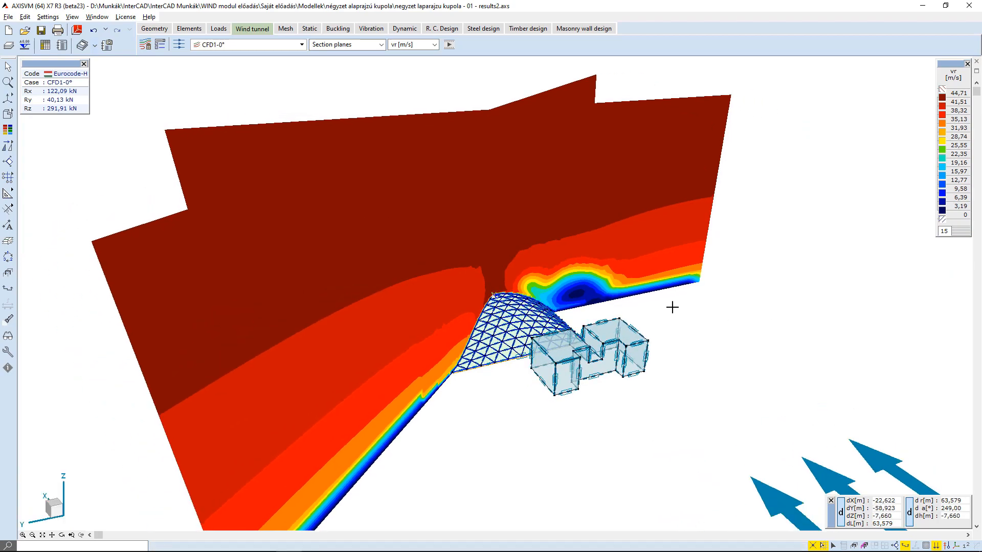
{"action": "middle_click_drag", "start_coordinate": [189, 309], "coordinate": [290, 336], "text": "alt"}
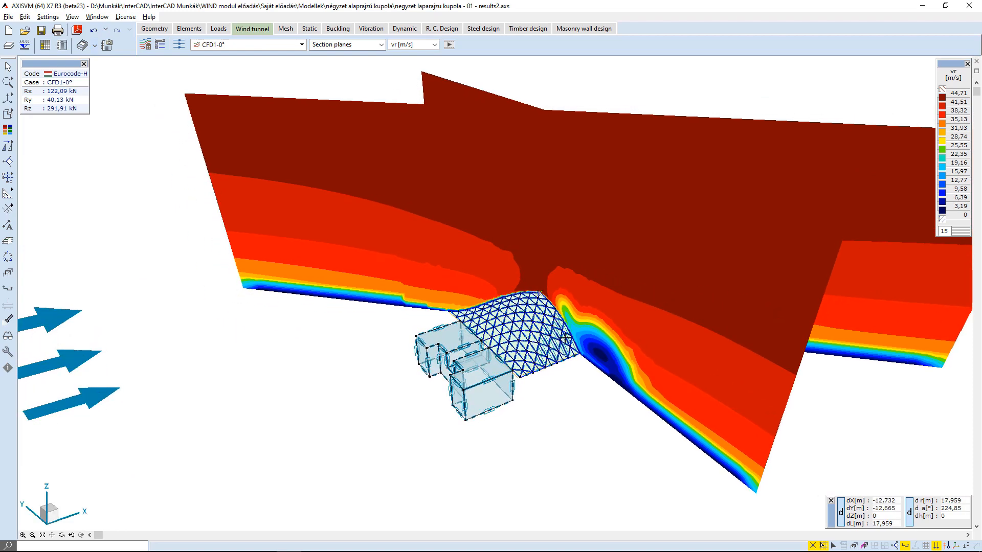
{"action": "scroll", "coordinate": [576, 340], "scroll_direction": "down", "scroll_amount": 1}
{"action": "middle_click_drag", "start_coordinate": [545, 374], "coordinate": [553, 358]}
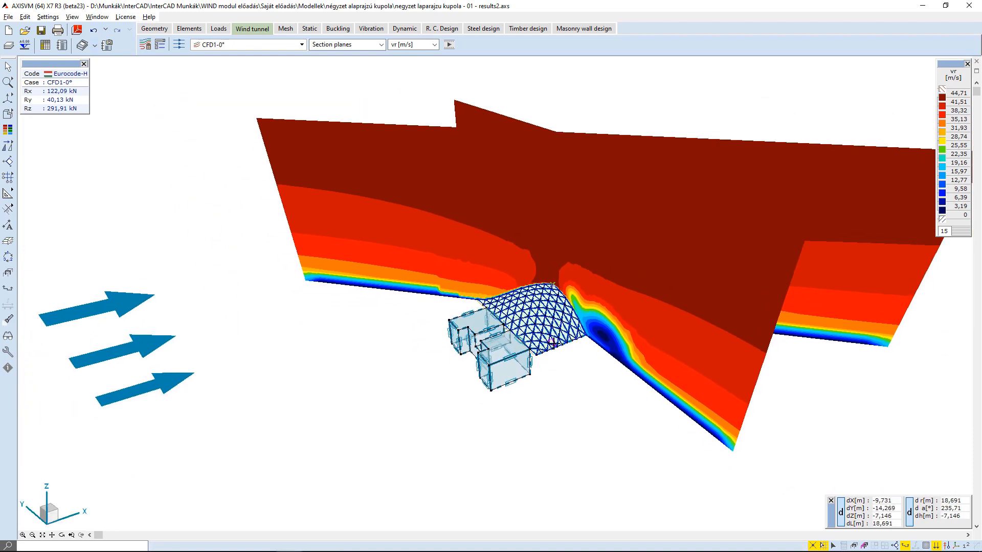
Show scanner results with the y scanner and move it to about y = 56 m.
{"action": "left_click", "coordinate": [351, 45]}
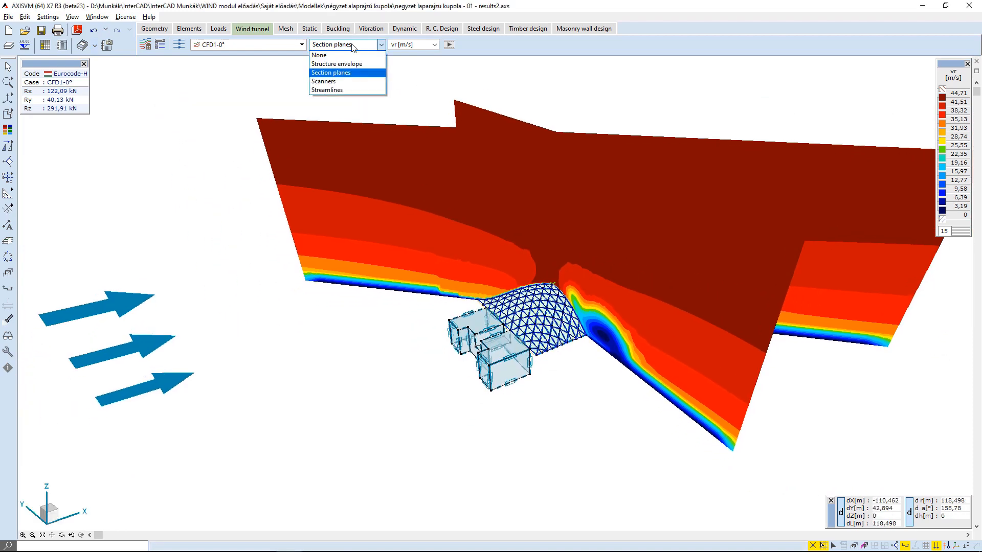
{"action": "left_click", "coordinate": [332, 81]}
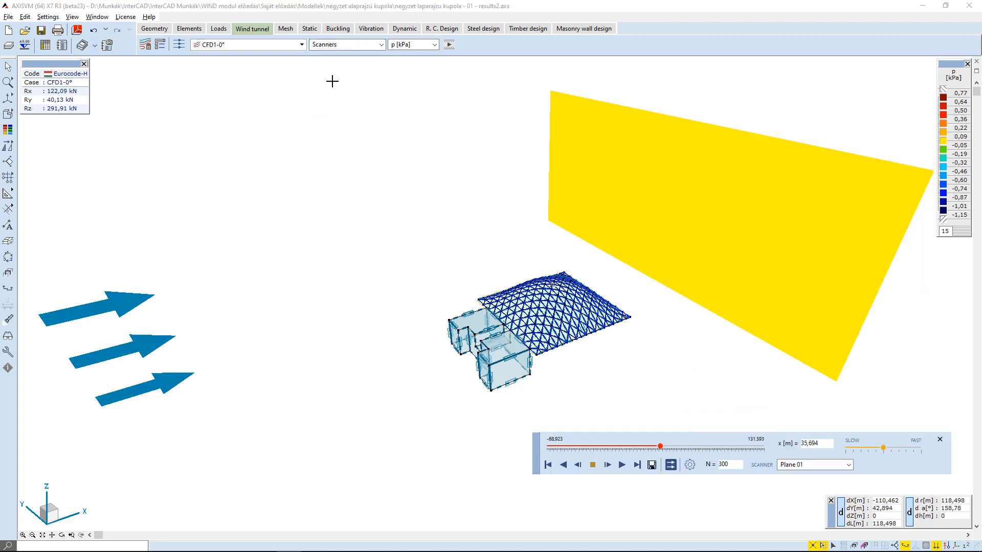
{"action": "left_click", "coordinate": [791, 468]}
{"action": "left_click", "coordinate": [787, 500]}
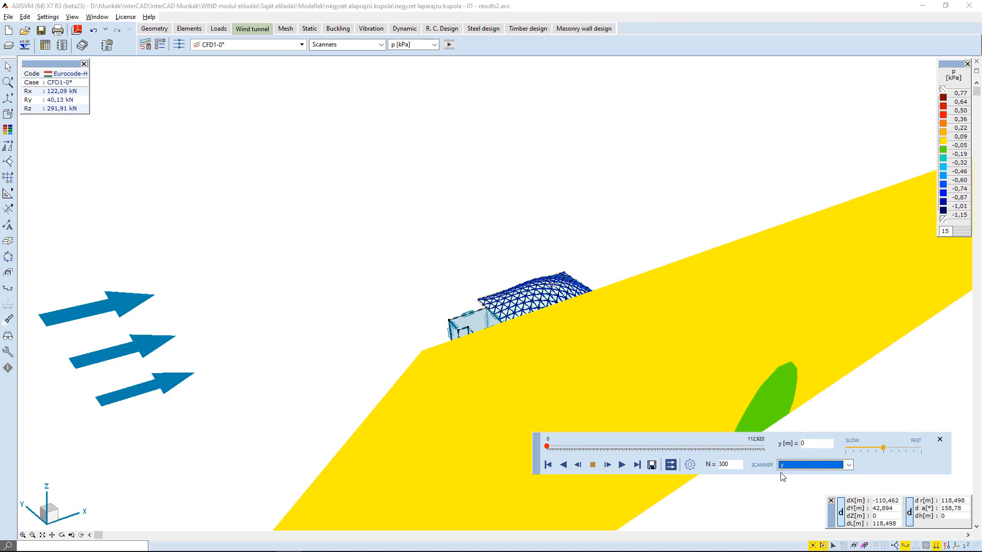
{"action": "left_click_drag", "start_coordinate": [547, 449], "coordinate": [656, 443]}
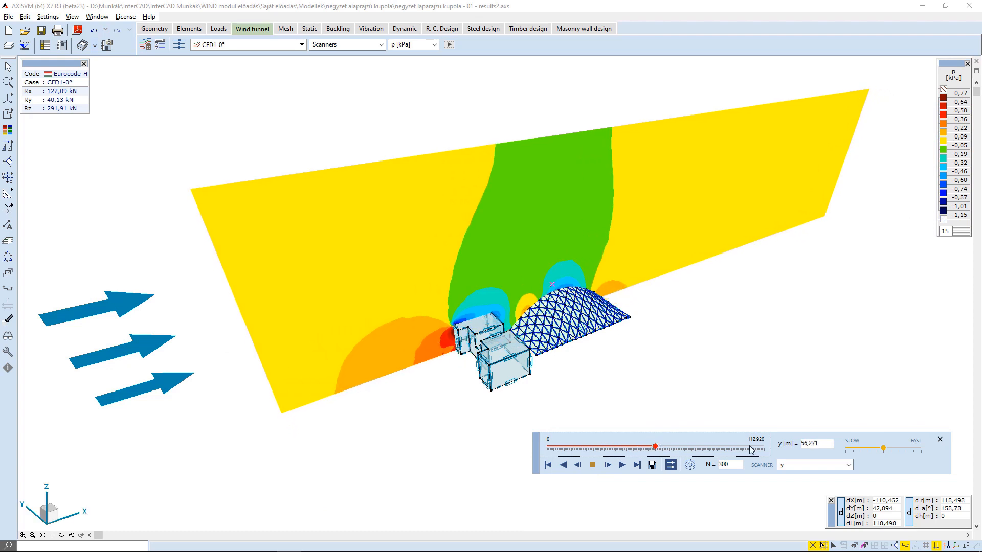
Switch the scanner to Plane 02 - 45 degree and move it to about x = -14.9 m.
{"action": "left_click", "coordinate": [810, 465]}
{"action": "left_click", "coordinate": [800, 484]}
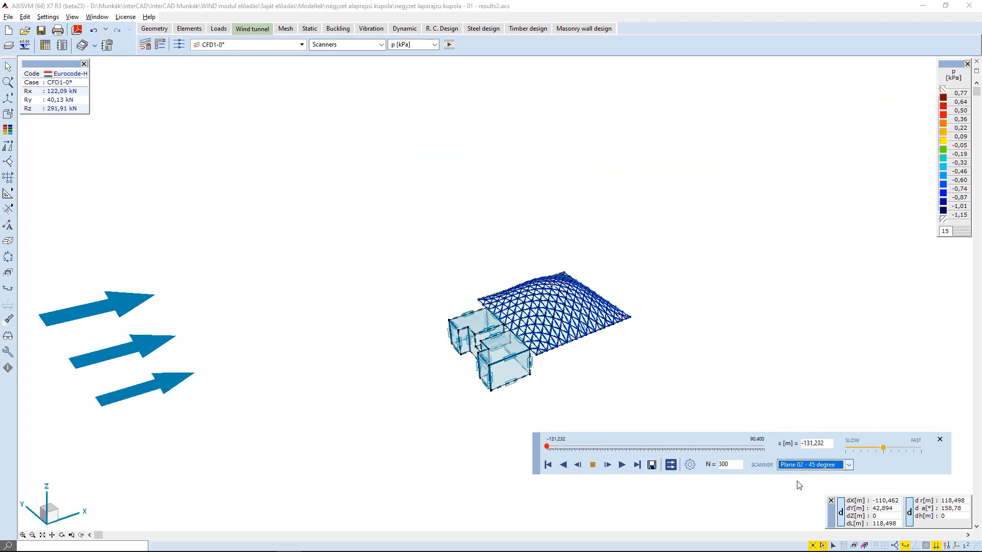
{"action": "left_click_drag", "start_coordinate": [547, 449], "coordinate": [661, 450]}
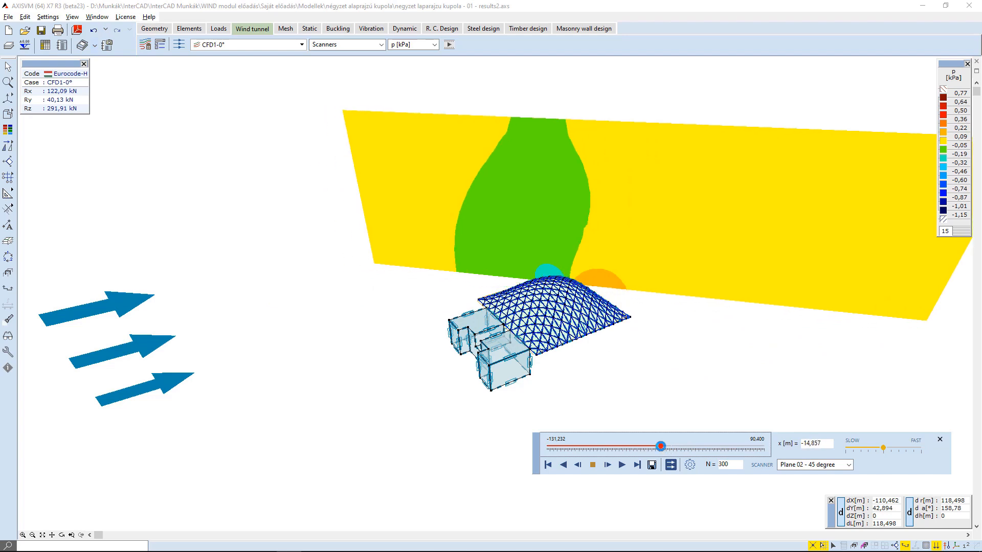
Switch the wind tunnel result display mode to Streamlines and open the streamline seed definitions.
{"action": "left_click", "coordinate": [359, 45]}
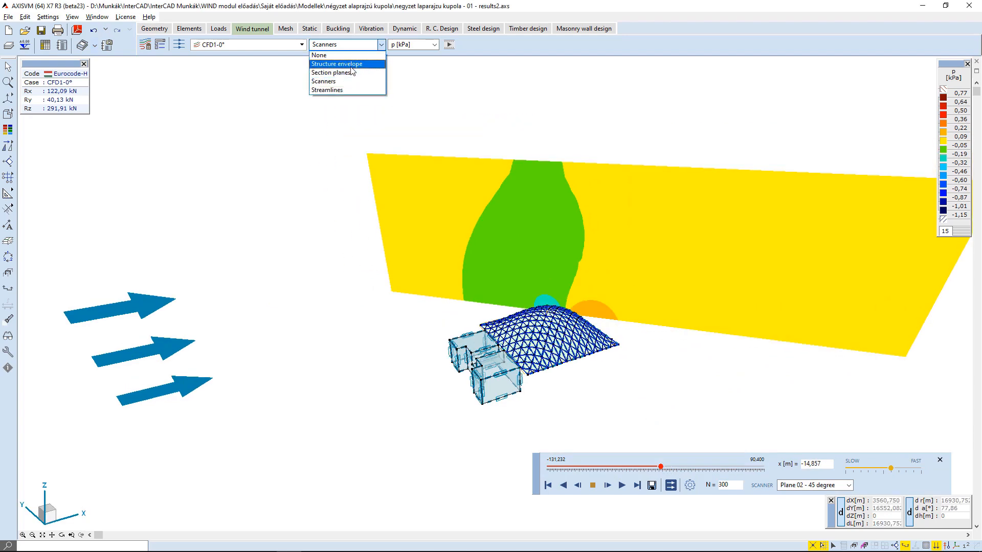
{"action": "left_click", "coordinate": [327, 93]}
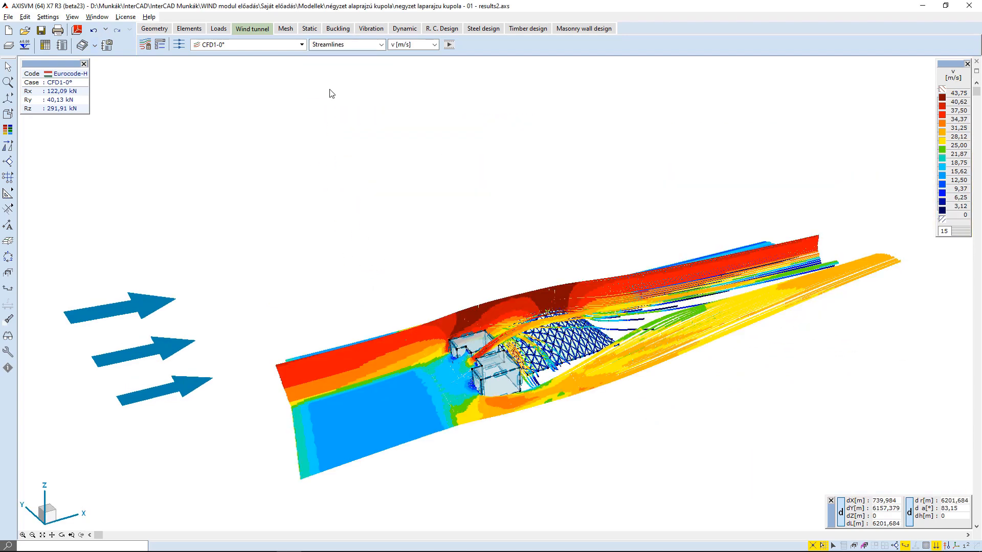
{"action": "left_click", "coordinate": [178, 45]}
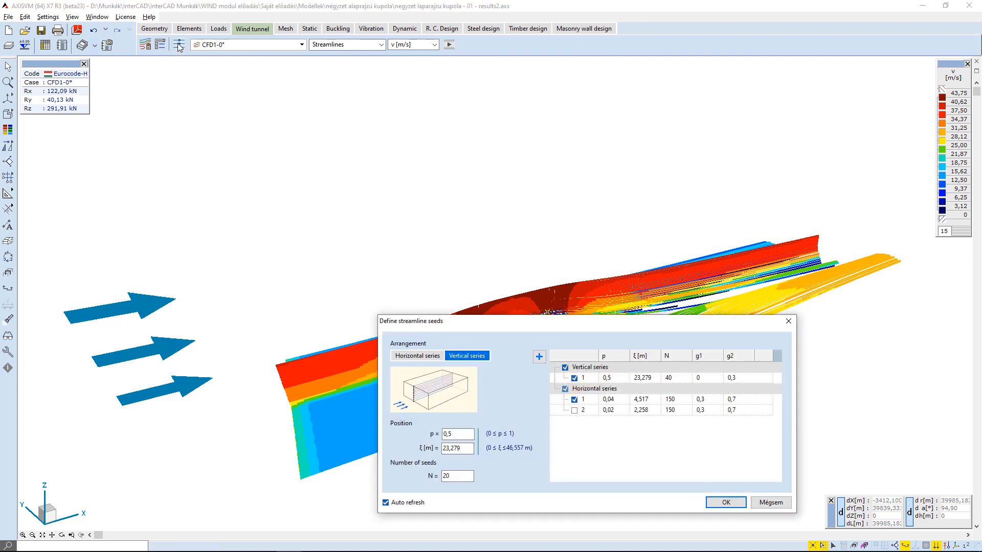
{"action": "left_click_drag", "start_coordinate": [411, 322], "coordinate": [195, 81]}
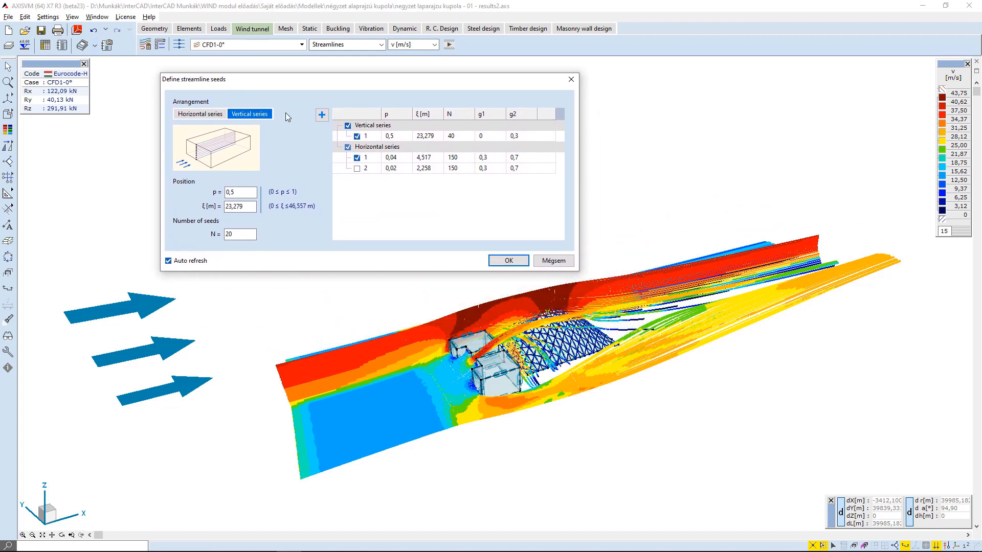
Toggle the vertical and horizontal streamline seed series off and back on to compare them, then confirm.
{"action": "left_click", "coordinate": [357, 136]}
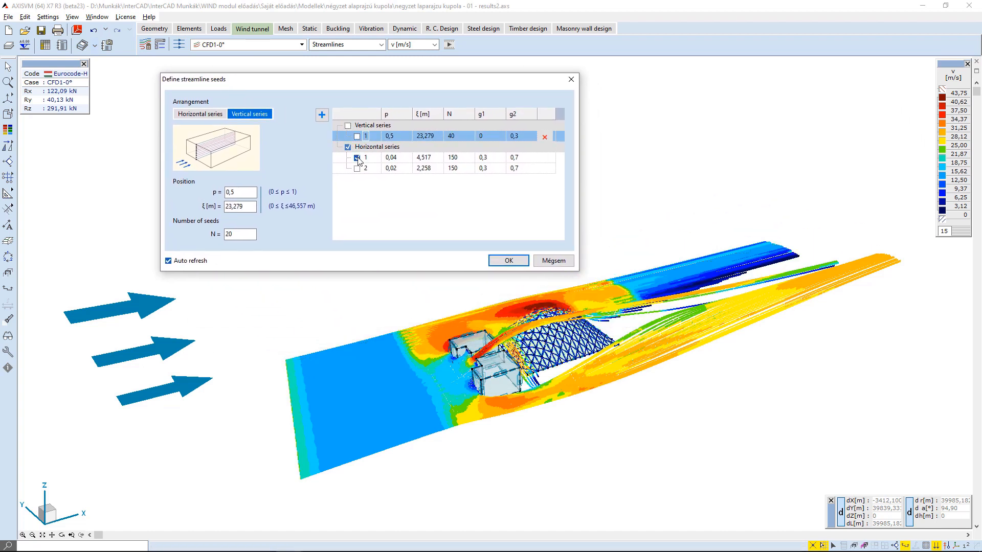
{"action": "left_click", "coordinate": [358, 157]}
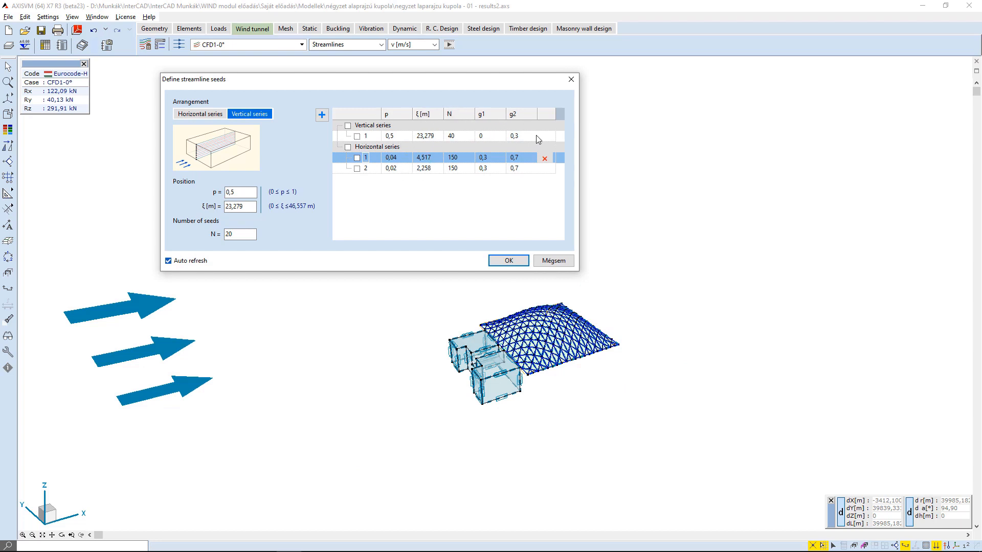
{"action": "left_click", "coordinate": [357, 137]}
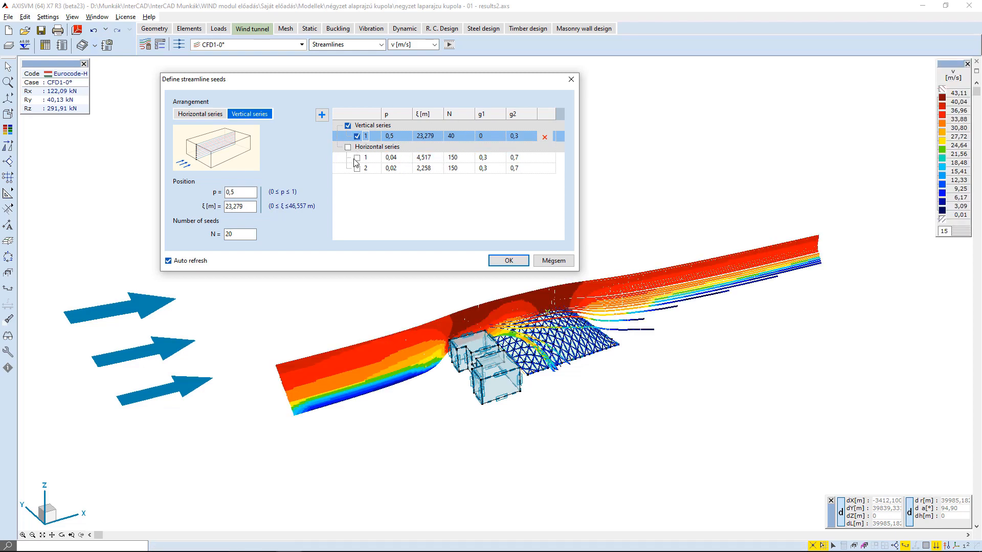
{"action": "left_click", "coordinate": [357, 158]}
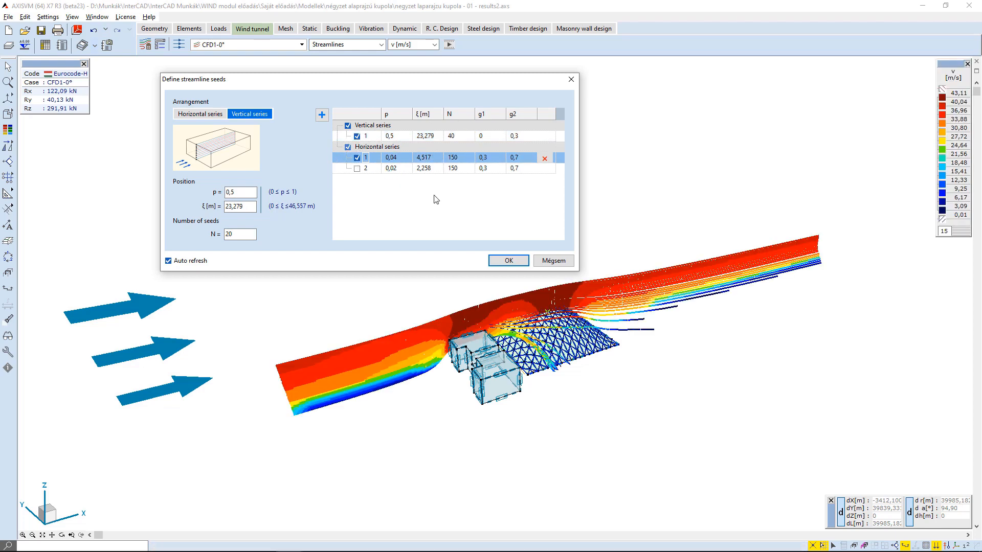
{"action": "left_click", "coordinate": [509, 262]}
Play the streamline animation around the dome and the neighbouring building.
{"action": "scroll", "coordinate": [495, 373], "scroll_direction": "up", "scroll_amount": 3}
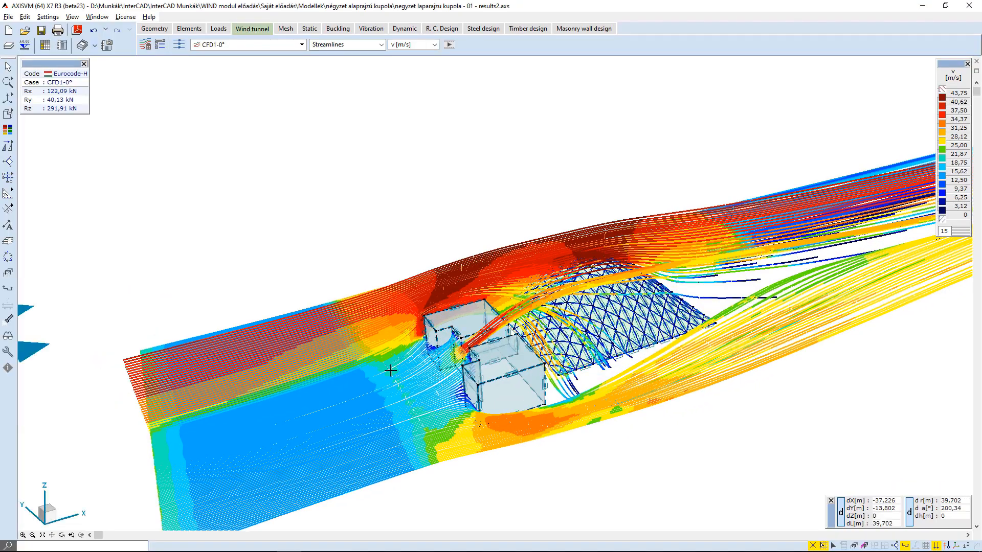
{"action": "middle_click_drag", "start_coordinate": [391, 370], "coordinate": [419, 366], "text": "alt"}
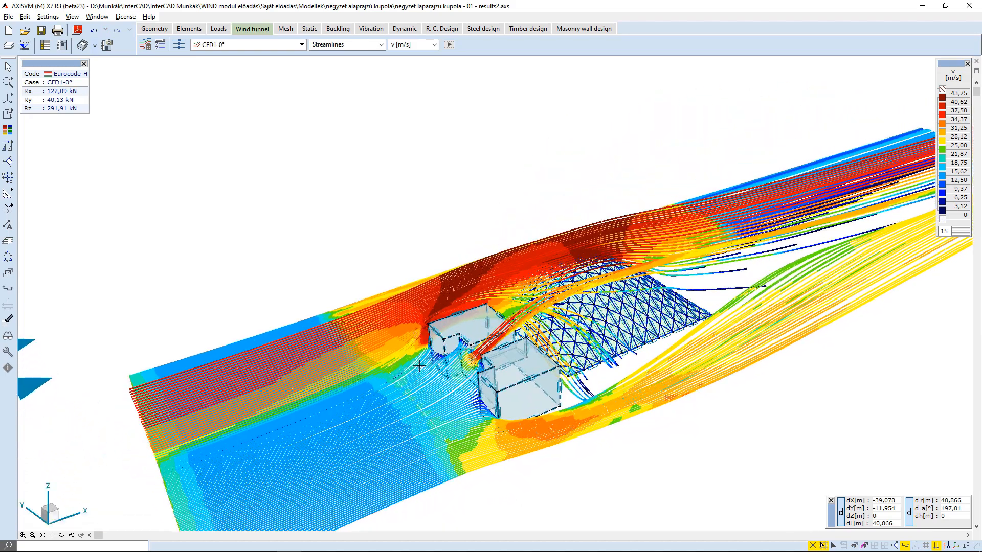
{"action": "left_click", "coordinate": [449, 45]}
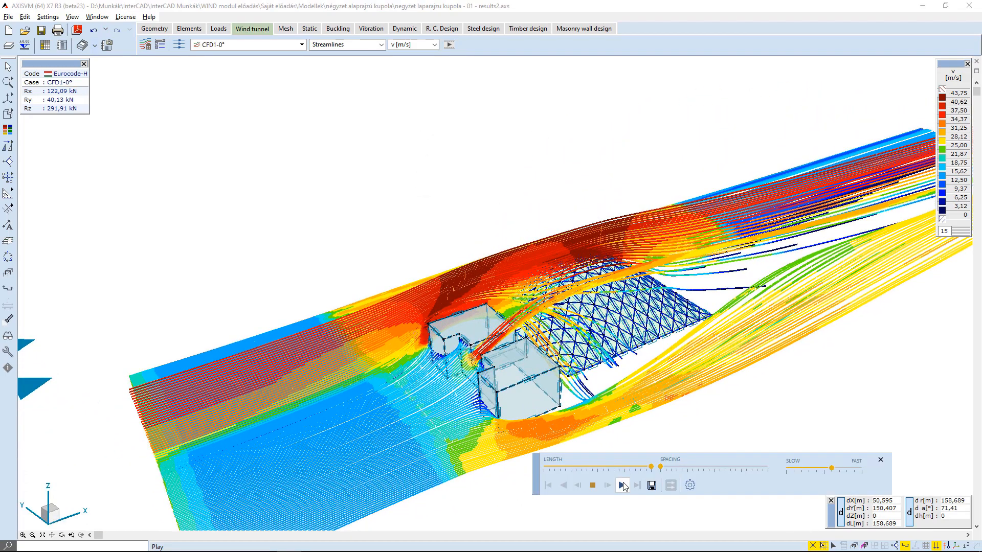
{"action": "left_click", "coordinate": [622, 485]}
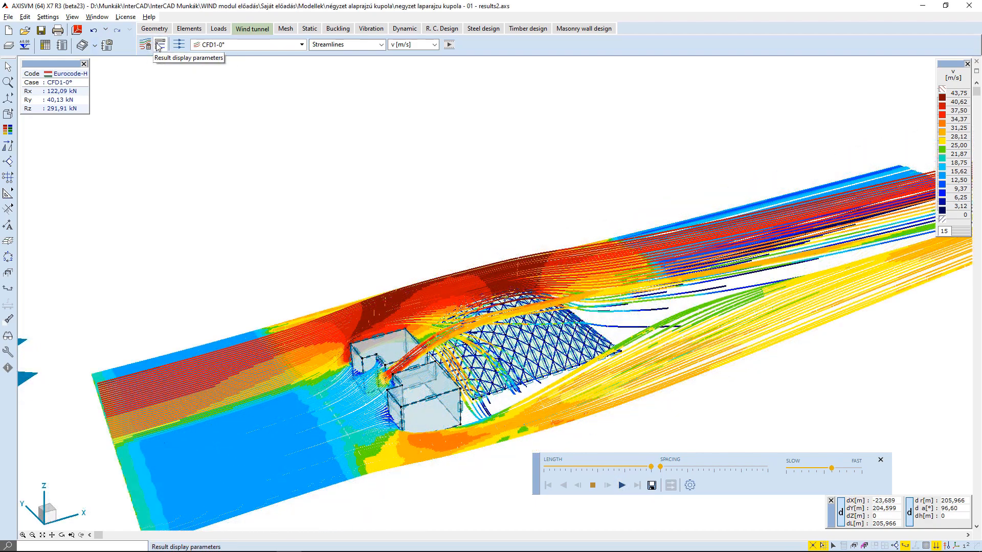
Set the display mode to None and show the 3D mesh for the wind flow analysis model.
{"action": "left_click", "coordinate": [159, 45]}
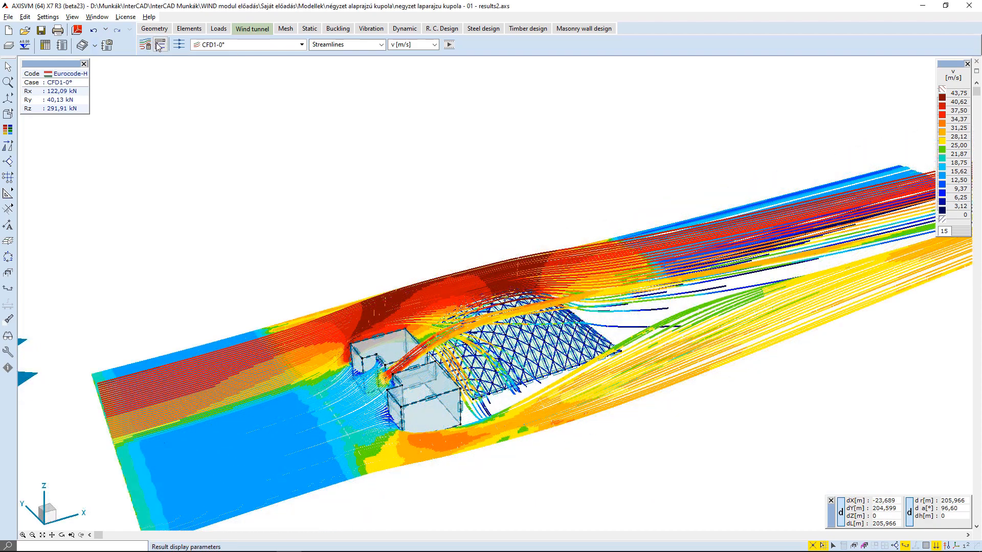
{"action": "left_click_drag", "start_coordinate": [170, 177], "coordinate": [195, 81]}
{"action": "left_click", "coordinate": [189, 108]}
{"action": "left_click", "coordinate": [180, 127]}
{"action": "left_click", "coordinate": [190, 147]}
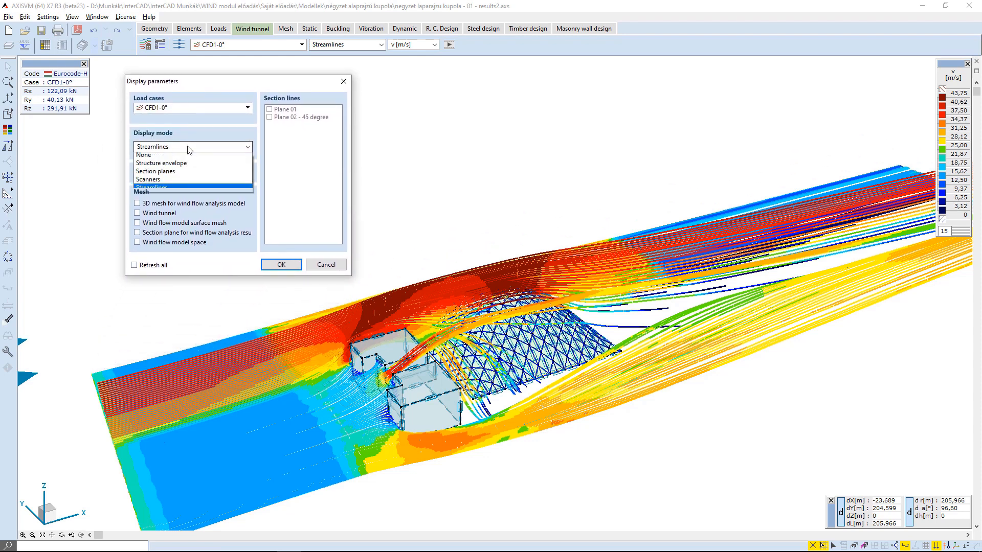
{"action": "left_click", "coordinate": [170, 157]}
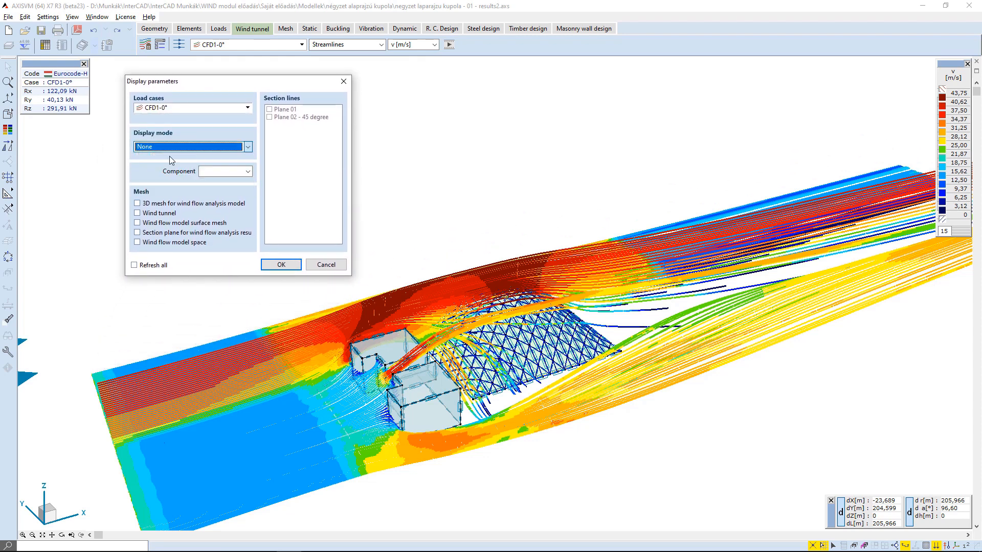
{"action": "left_click", "coordinate": [205, 177]}
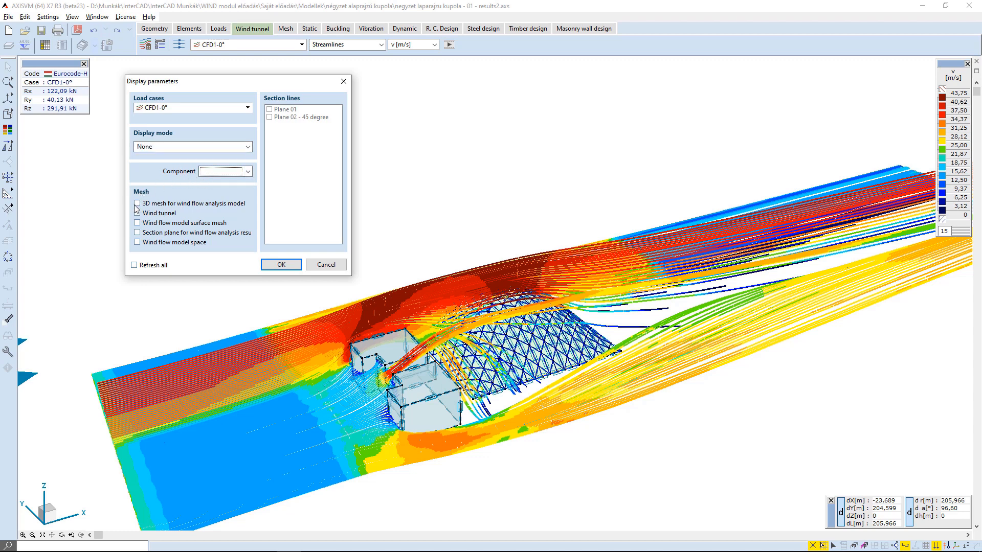
{"action": "left_click", "coordinate": [281, 264]}
Show the wind tunnel mesh instead of the 3D analysis mesh.
{"action": "scroll", "coordinate": [249, 297], "scroll_direction": "down", "scroll_amount": 5}
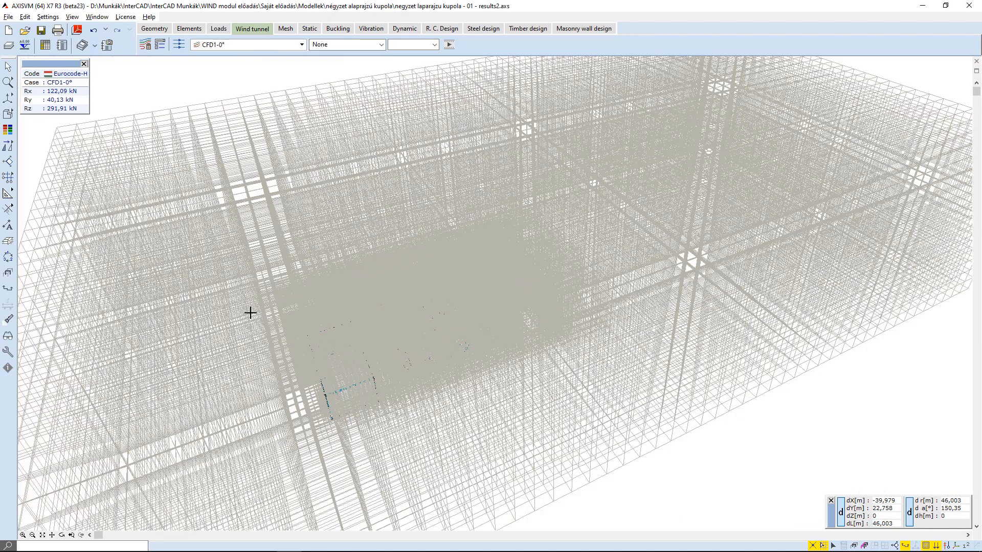
{"action": "middle_click_drag", "start_coordinate": [254, 340], "coordinate": [347, 315]}
{"action": "middle_click_drag", "start_coordinate": [285, 308], "coordinate": [219, 102], "text": "alt"}
{"action": "left_click", "coordinate": [160, 45]}
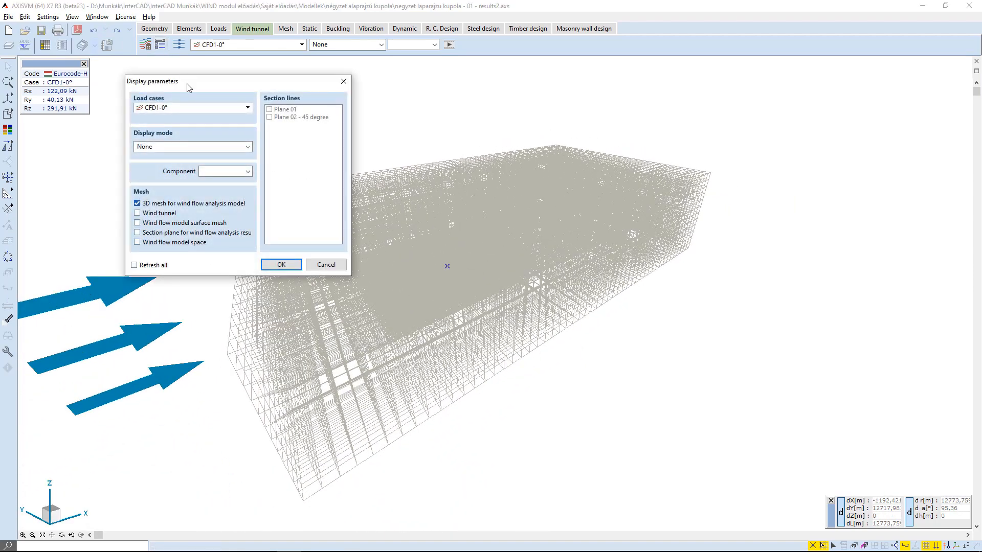
{"action": "left_click_drag", "start_coordinate": [189, 88], "coordinate": [787, 286]}
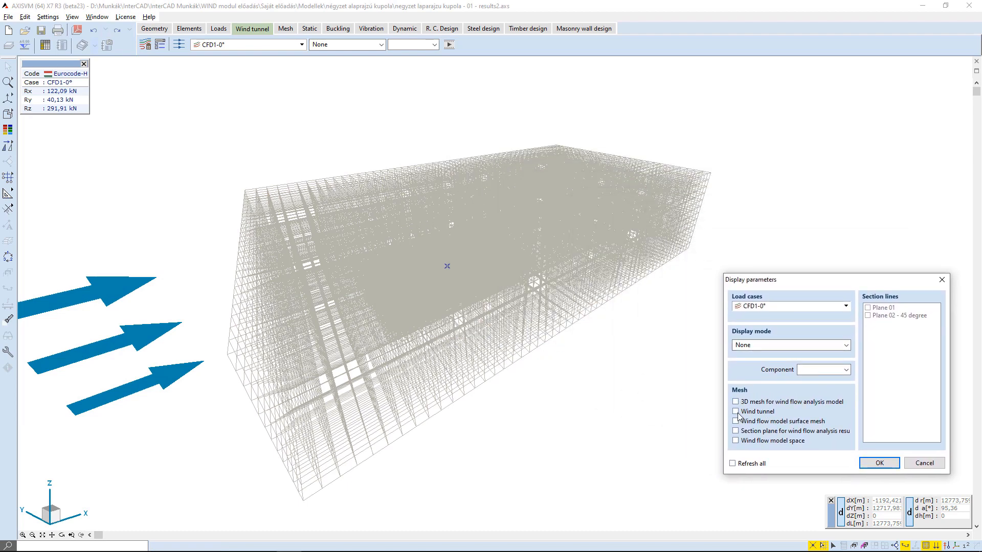
{"action": "left_click", "coordinate": [870, 461]}
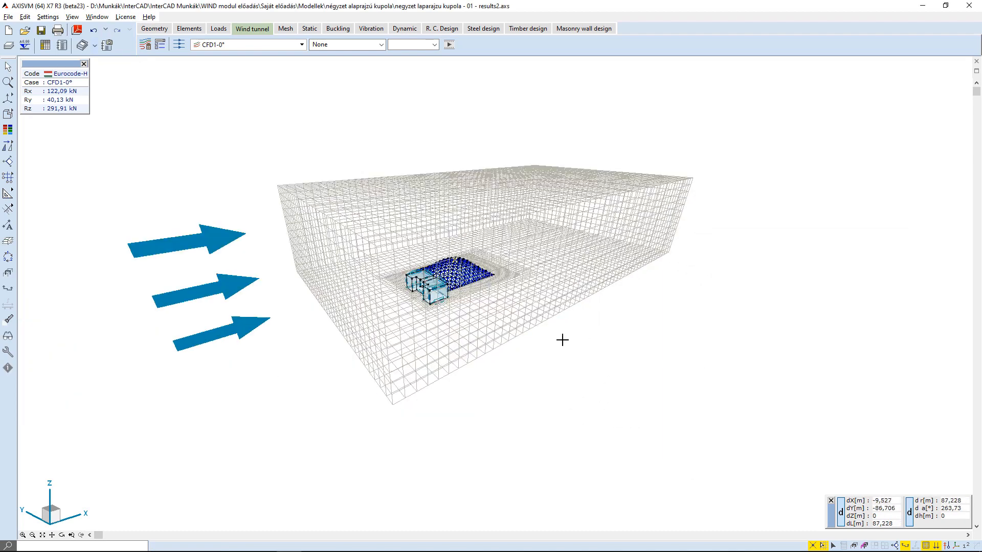
Switch the mesh display to the wind flow model surface mesh.
{"action": "middle_click_drag", "start_coordinate": [369, 210], "coordinate": [237, 171]}
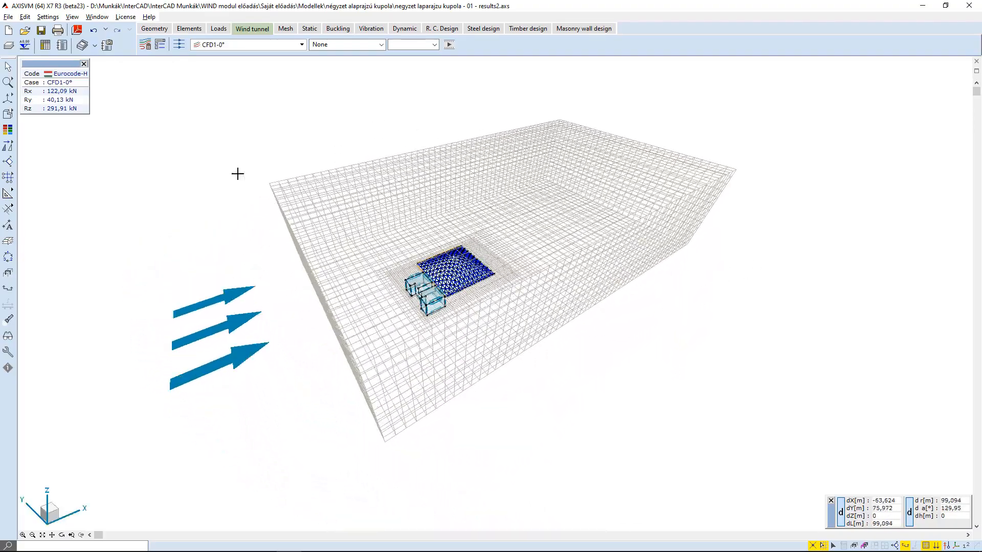
{"action": "left_click", "coordinate": [156, 42]}
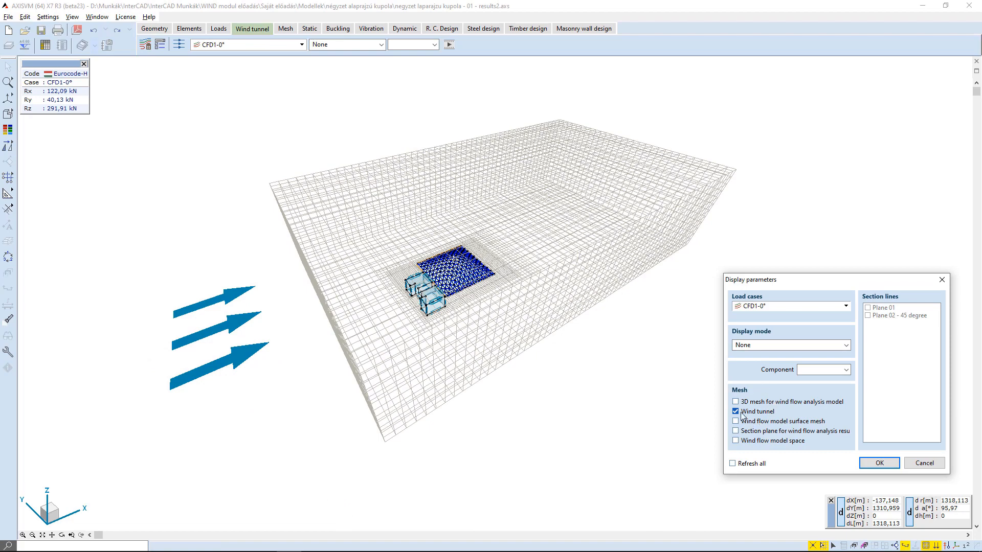
{"action": "left_click", "coordinate": [879, 463]}
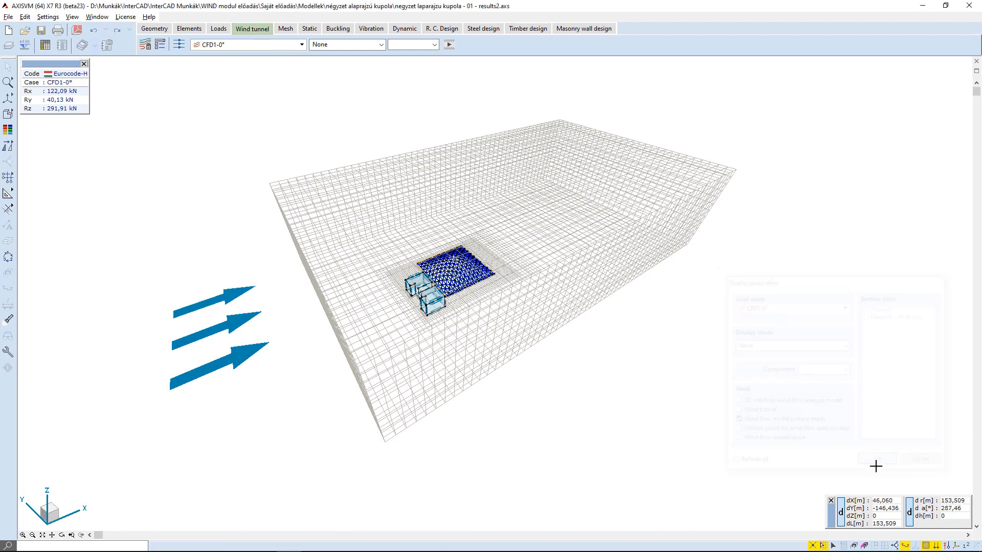
Display pressure on section planes with Plane 01 and the section plane mesh for wind flow analysis results enabled.
{"action": "scroll", "coordinate": [520, 307], "scroll_direction": "up", "scroll_amount": 2}
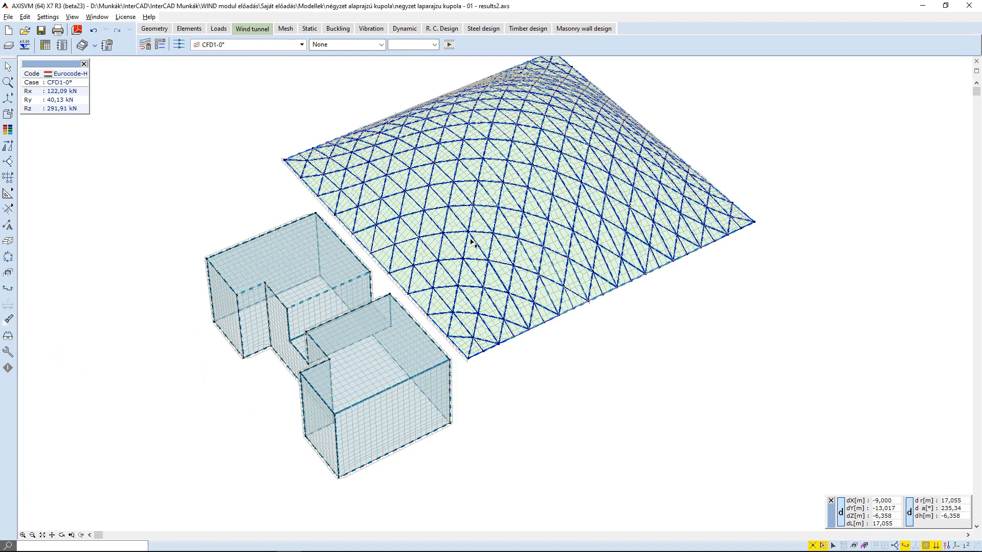
{"action": "middle_click_drag", "start_coordinate": [457, 217], "coordinate": [454, 252]}
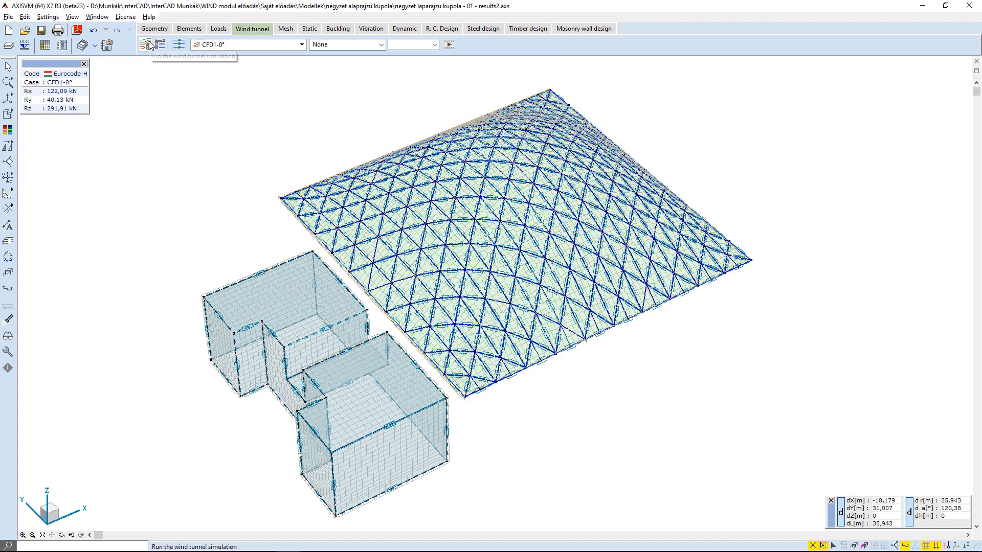
{"action": "left_click", "coordinate": [159, 44]}
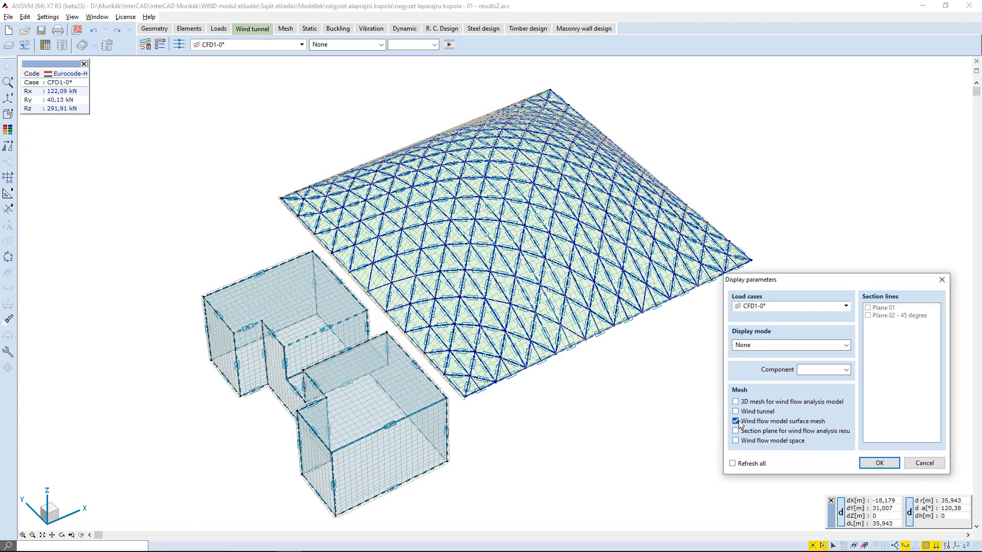
{"action": "left_click", "coordinate": [847, 346]}
{"action": "left_click", "coordinate": [757, 380]}
{"action": "left_click", "coordinate": [868, 308]}
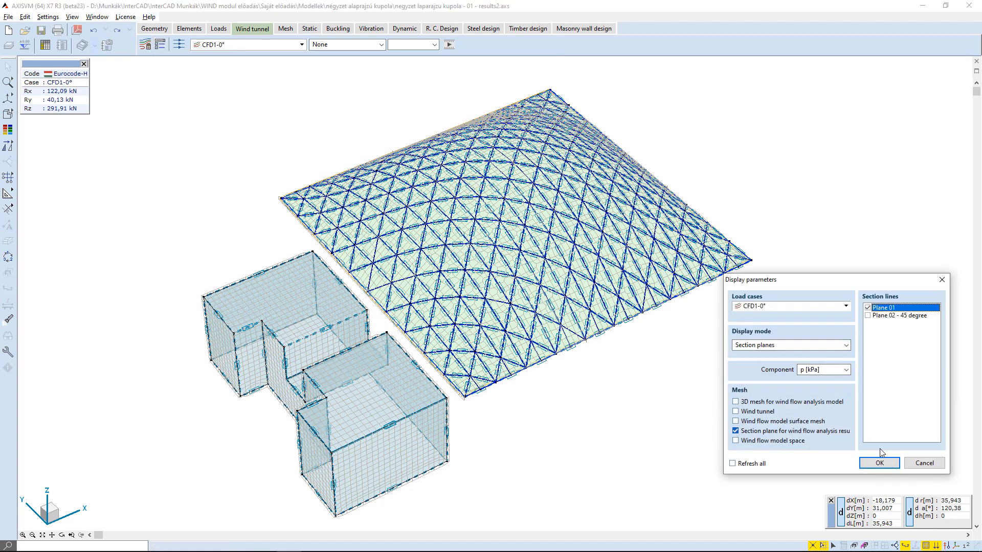
{"action": "left_click", "coordinate": [880, 463]}
Show scanner results with the y scanner and move it to about y = 59.3 m.
{"action": "middle_click_drag", "start_coordinate": [498, 438], "coordinate": [450, 287]}
{"action": "left_click", "coordinate": [347, 44]}
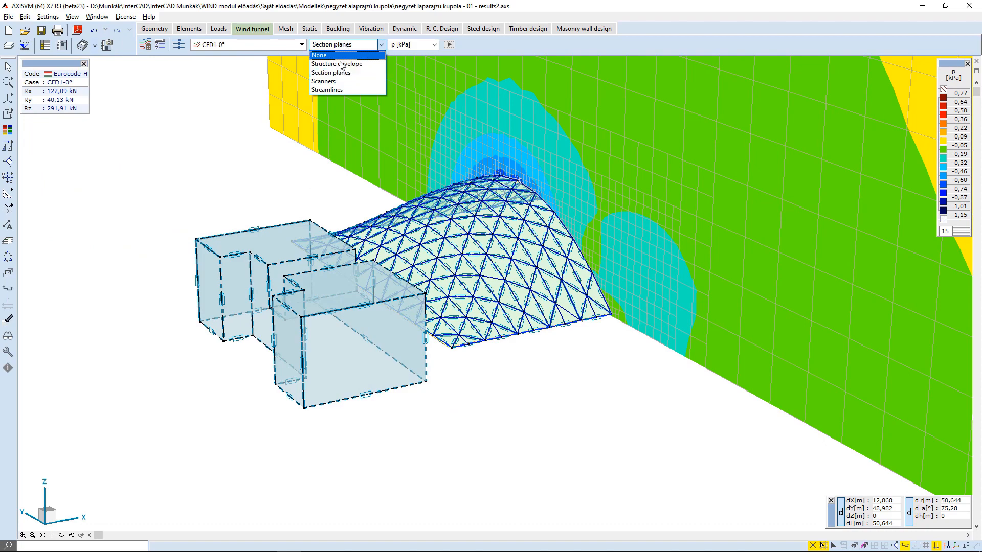
{"action": "left_click", "coordinate": [353, 83]}
{"action": "left_click", "coordinate": [805, 487]}
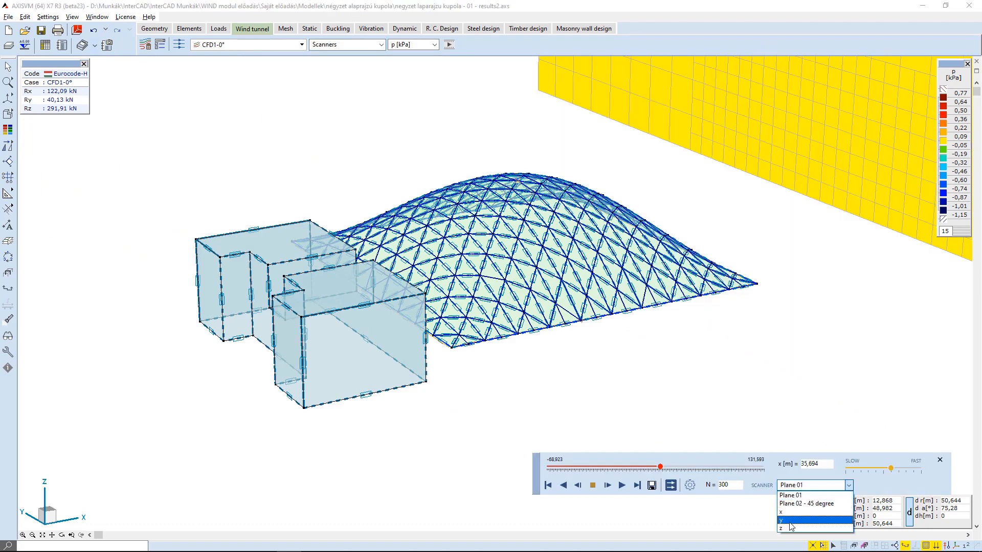
{"action": "left_click", "coordinate": [790, 523]}
{"action": "left_click_drag", "start_coordinate": [547, 467], "coordinate": [661, 466]}
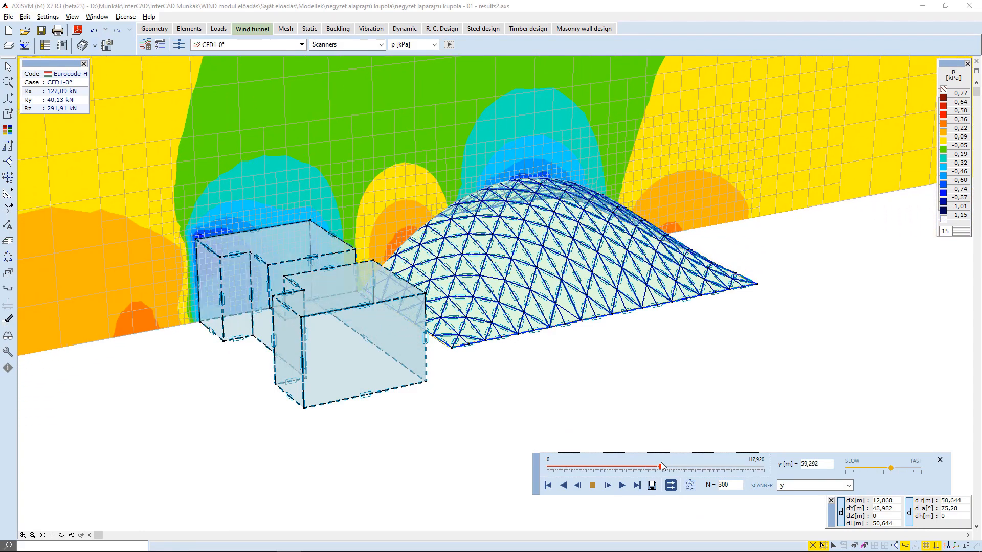
Set the display mode to None and show the wind flow model space.
{"action": "left_click", "coordinate": [160, 45]}
{"action": "left_click", "coordinate": [798, 345]}
{"action": "left_click", "coordinate": [800, 355]}
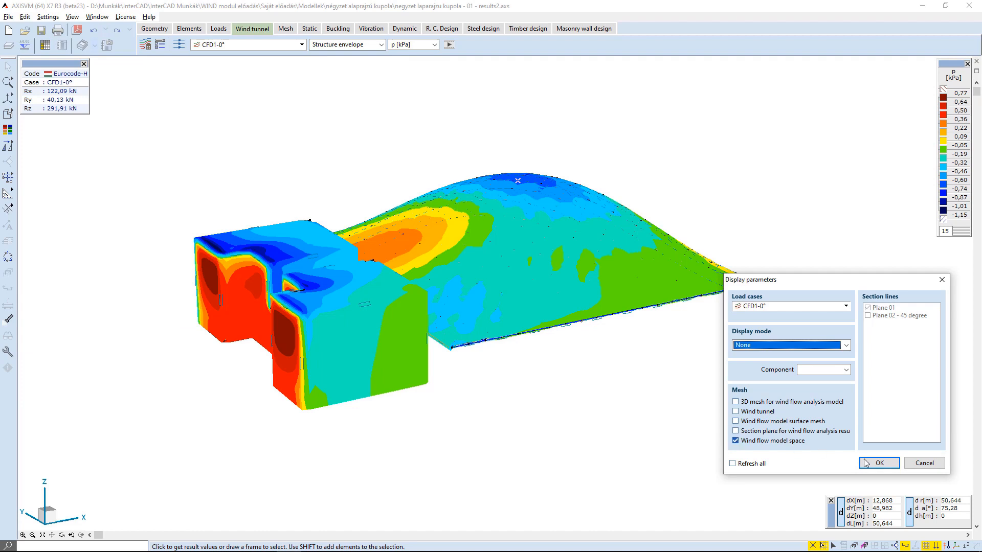
{"action": "left_click", "coordinate": [878, 463]}
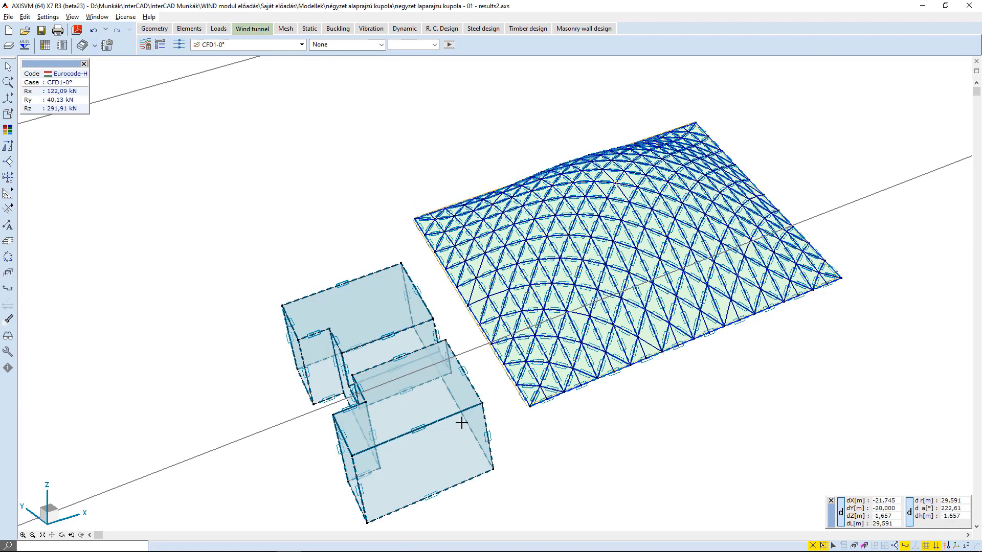
{"action": "scroll", "coordinate": [416, 443], "scroll_direction": "down", "scroll_amount": 4}
{"action": "scroll", "coordinate": [415, 445], "scroll_direction": "down", "scroll_amount": 2}
{"action": "scroll", "coordinate": [415, 446], "scroll_direction": "down", "scroll_amount": 1}
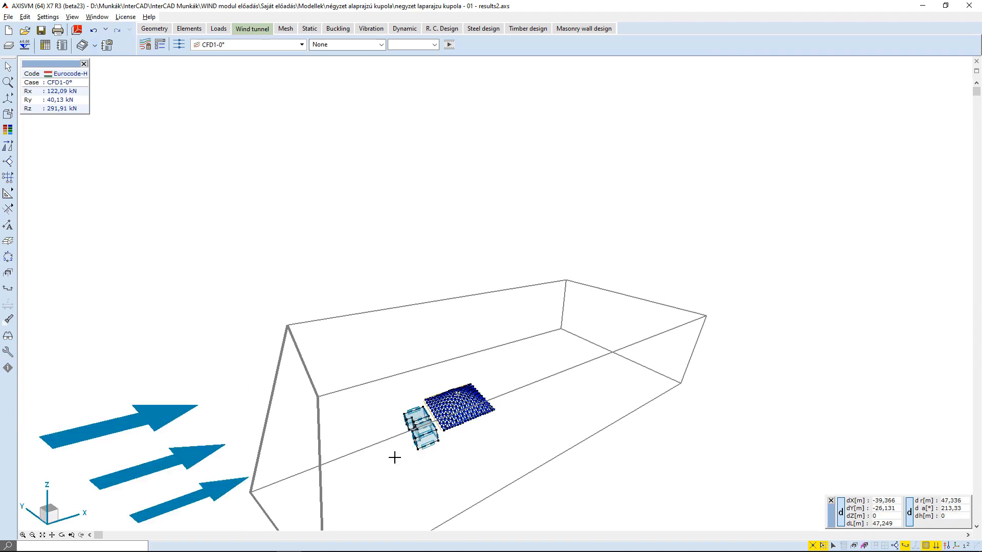
{"action": "middle_click_drag", "start_coordinate": [404, 456], "coordinate": [467, 325]}
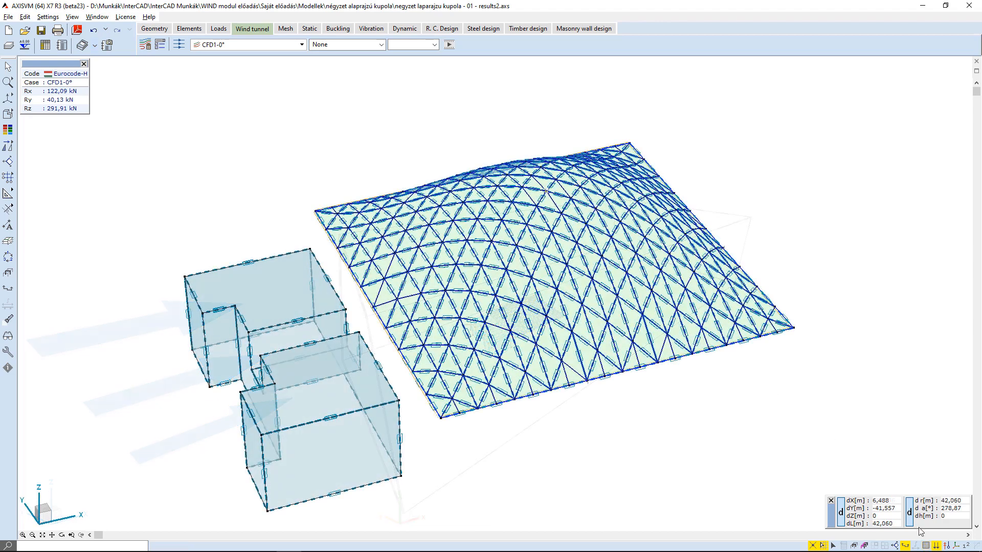
Turn on the display of line and surface loads on the dome.
{"action": "mouse_move", "coordinate": [936, 549]}
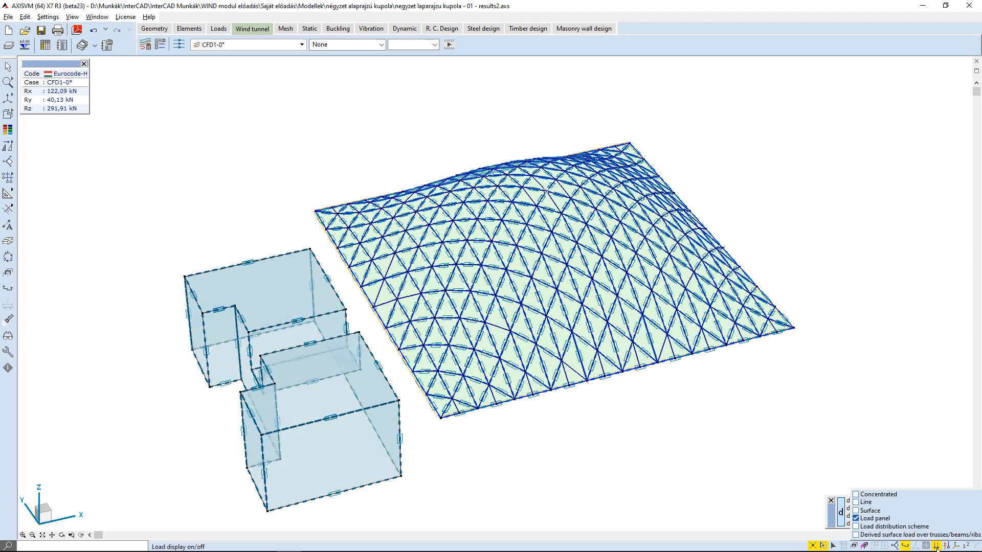
{"action": "left_click", "coordinate": [862, 502]}
{"action": "left_click", "coordinate": [863, 510]}
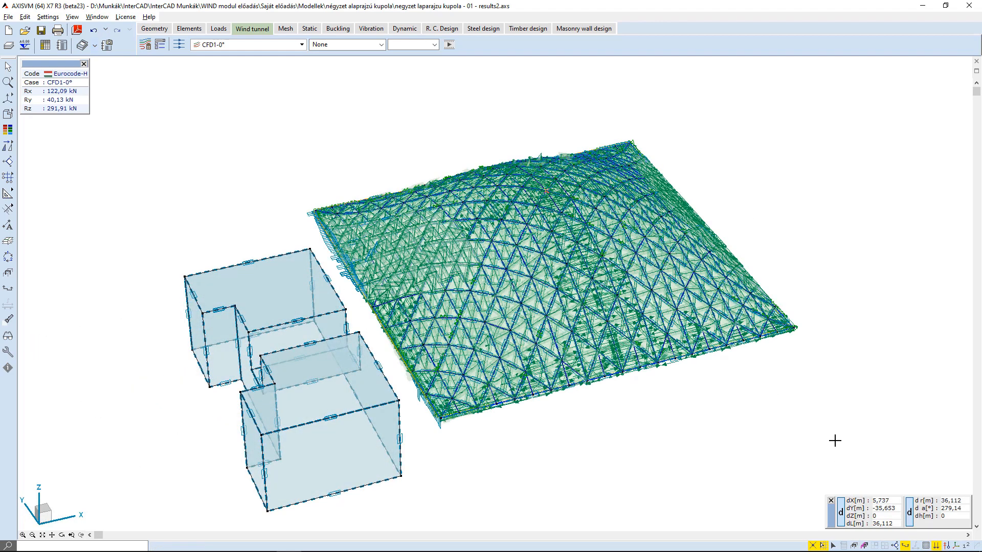
{"action": "middle_click_drag", "start_coordinate": [522, 371], "coordinate": [588, 301], "text": "alt"}
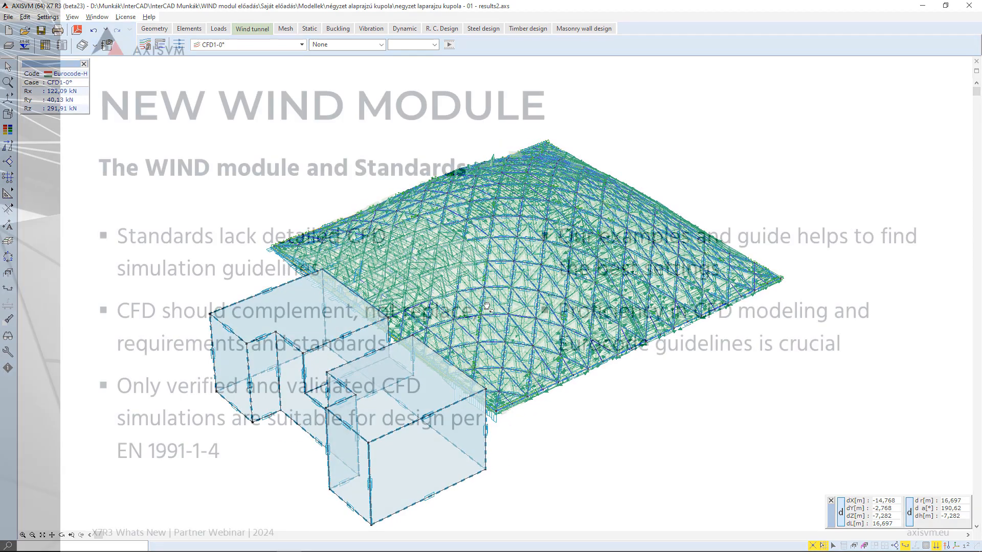